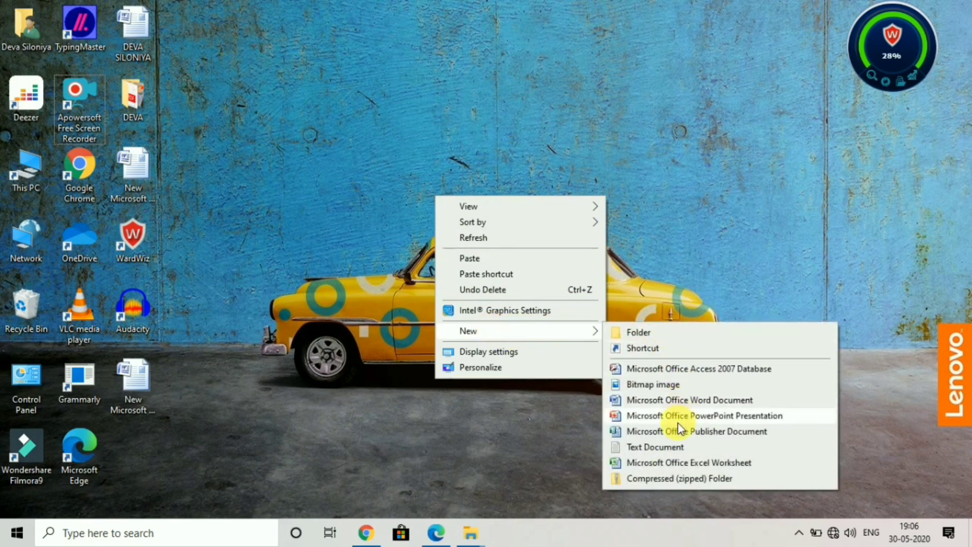
Step: Create a new Microsoft Office Excel Worksheet on the desktop and name it "my file"
left_click(689, 463)
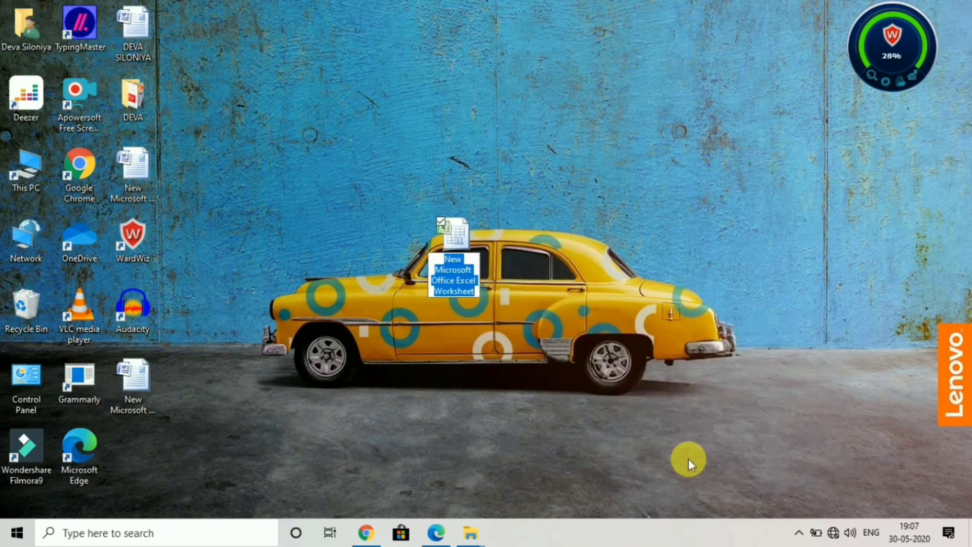
left_click(473, 333)
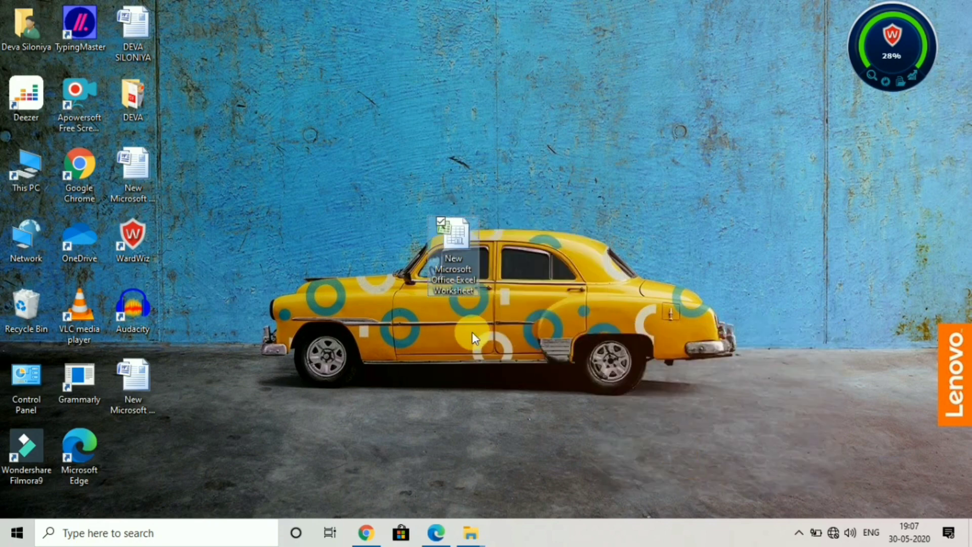
left_click(454, 287)
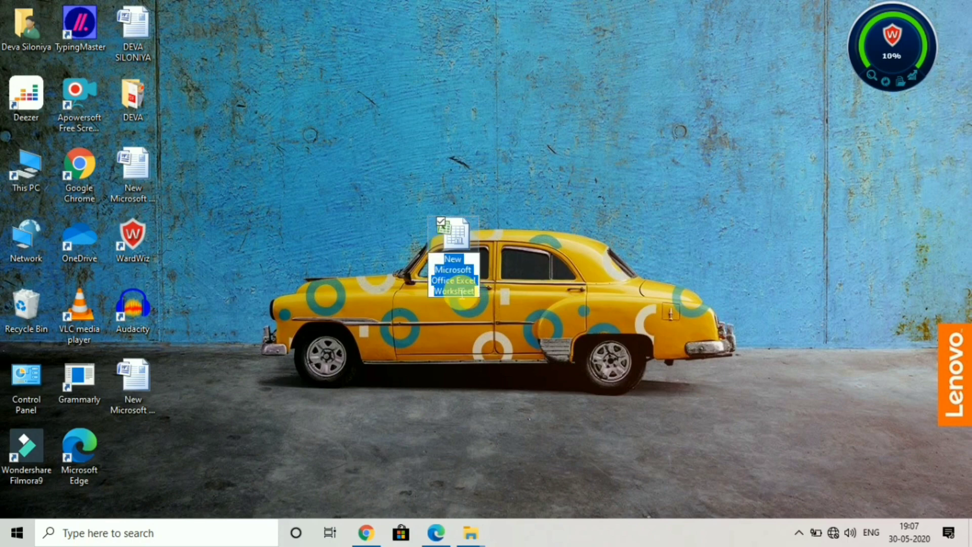
type("my file")
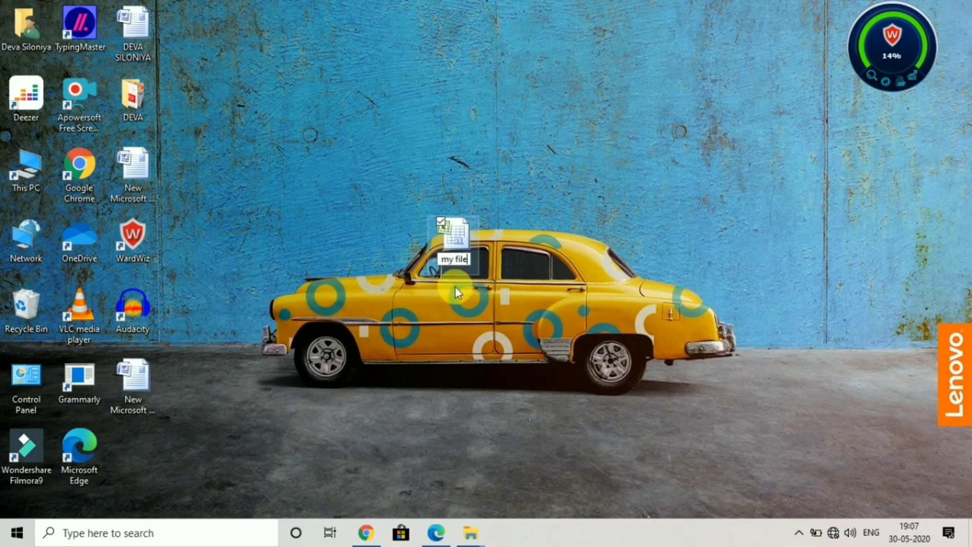
left_click(539, 253)
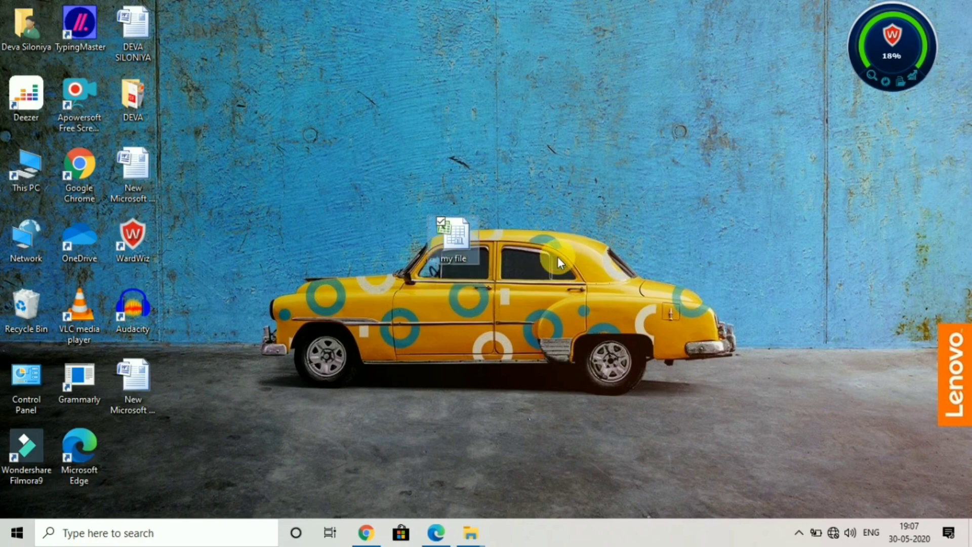
Step: Open the "my file" worksheet from the desktop in Excel and maximize both the program and the workbook windows
left_click(454, 232)
double_click(454, 233)
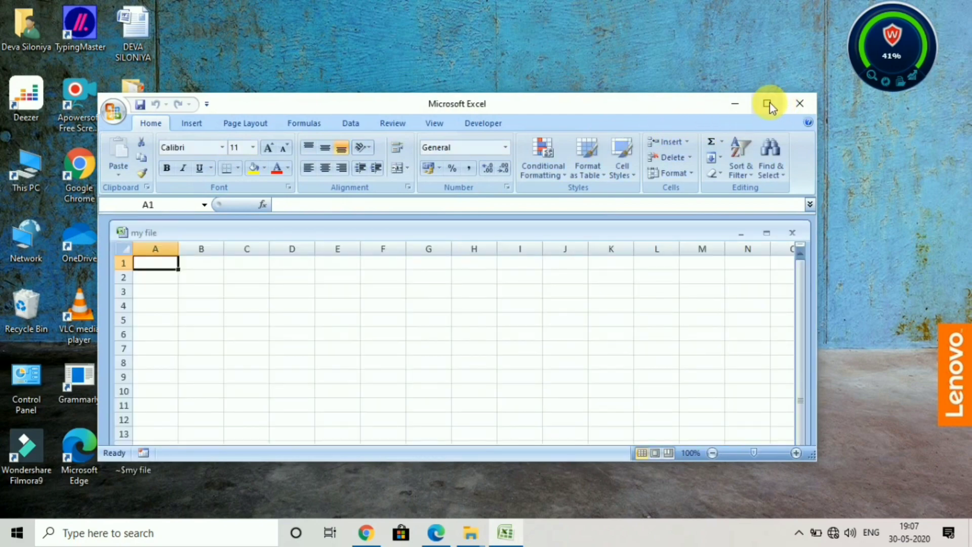
left_click(769, 102)
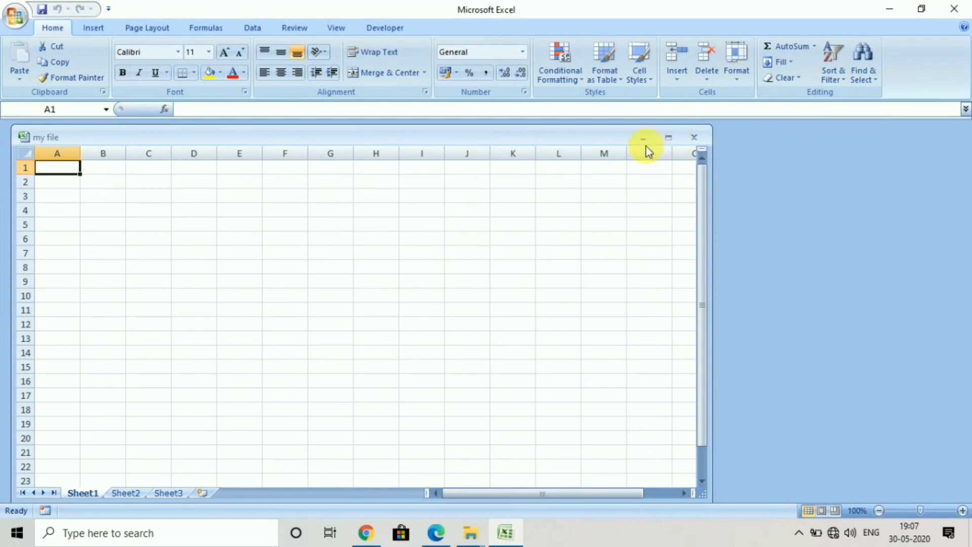
left_click(669, 137)
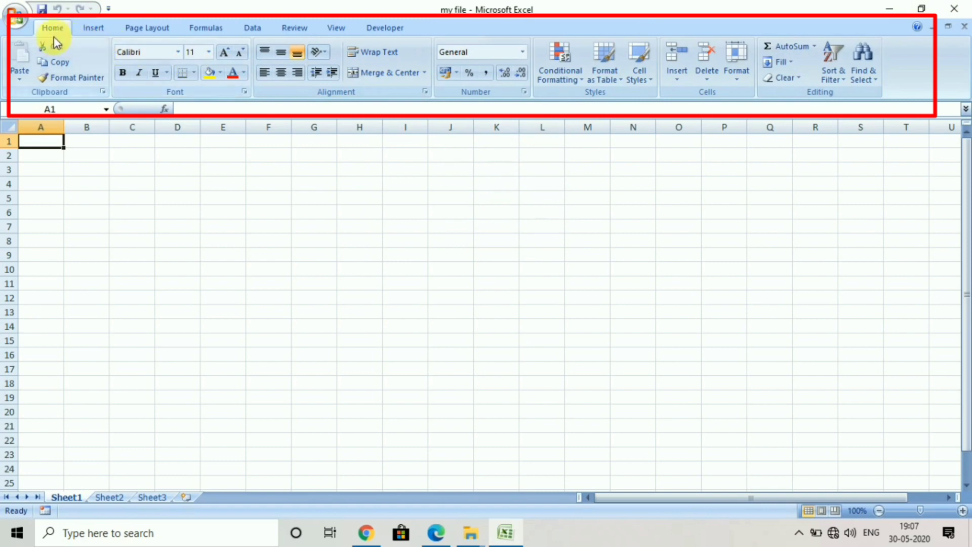
Step: Review the workbook's Save As, Print, Prepare, Send and Publish commands and the Popular page of Excel Options, leaving everything as it is
left_click(16, 20)
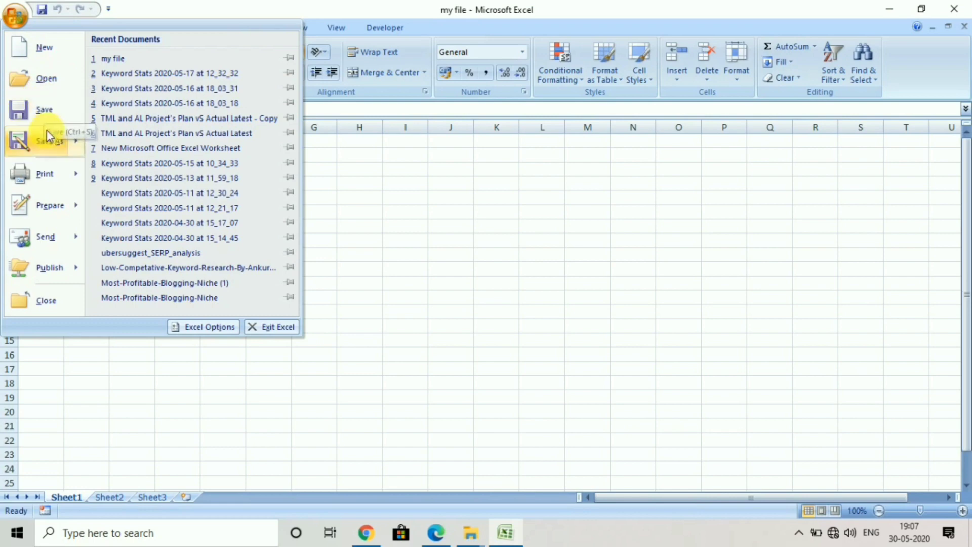
mouse_move(49, 146)
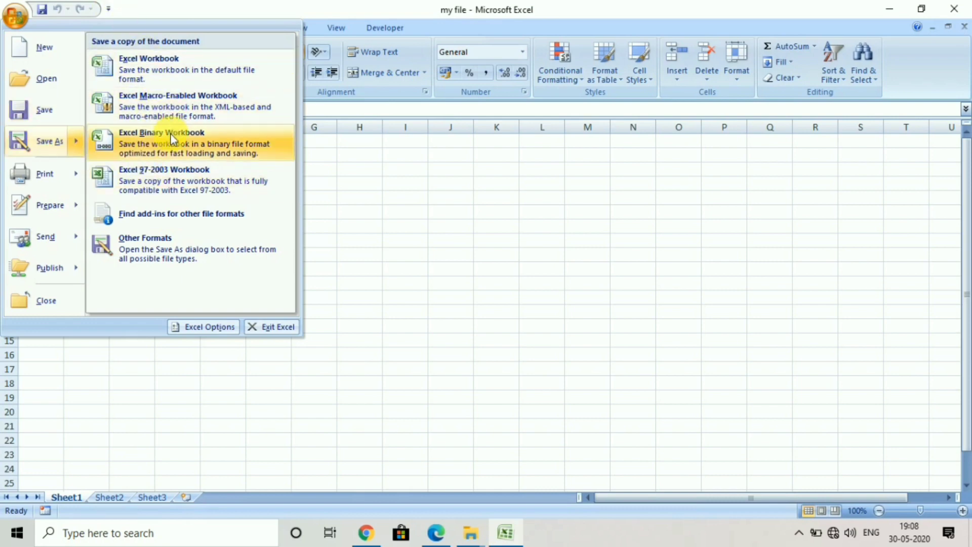
mouse_move(56, 175)
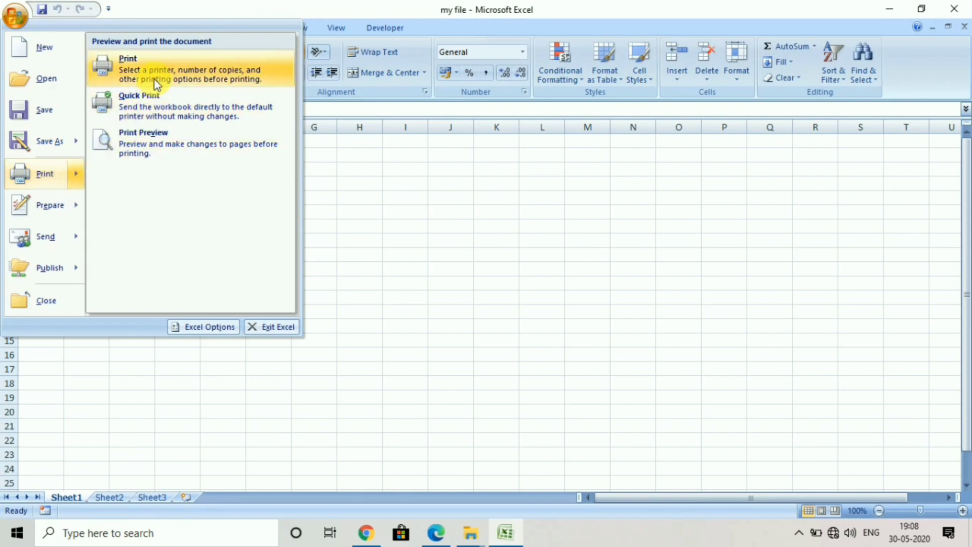
mouse_move(48, 213)
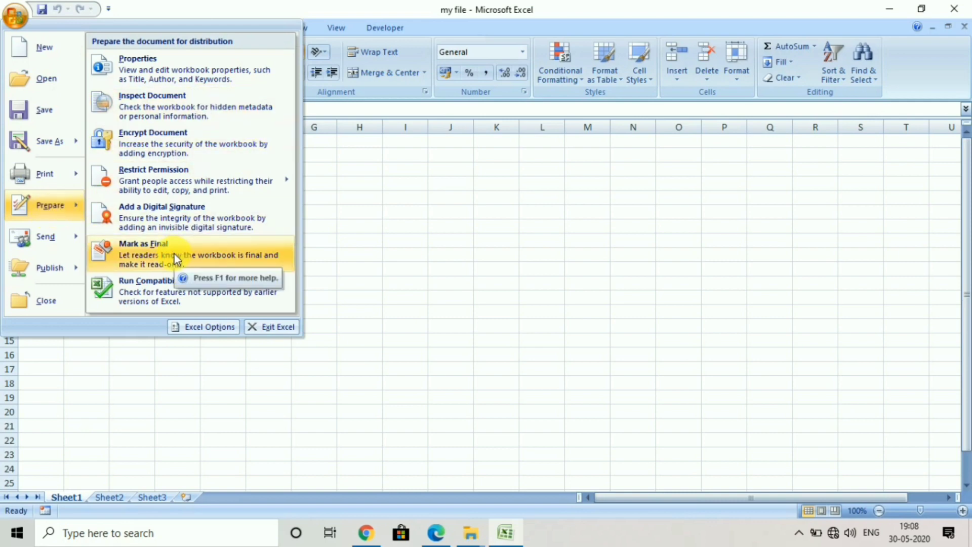
mouse_move(57, 240)
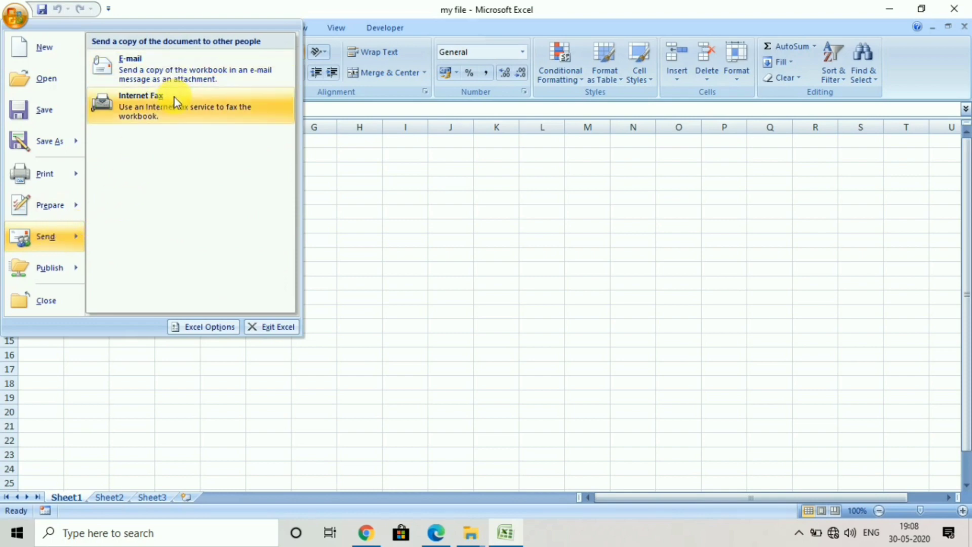
mouse_move(59, 268)
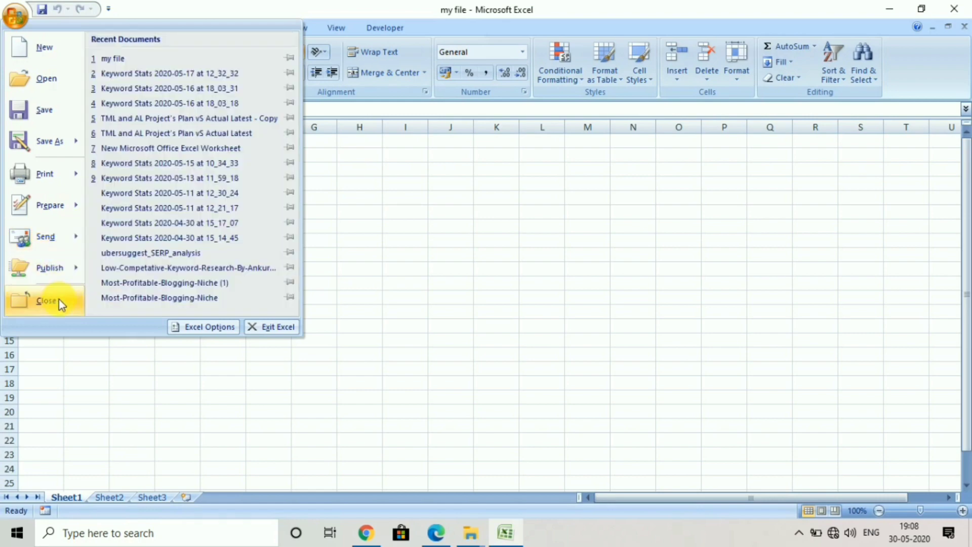
left_click(226, 328)
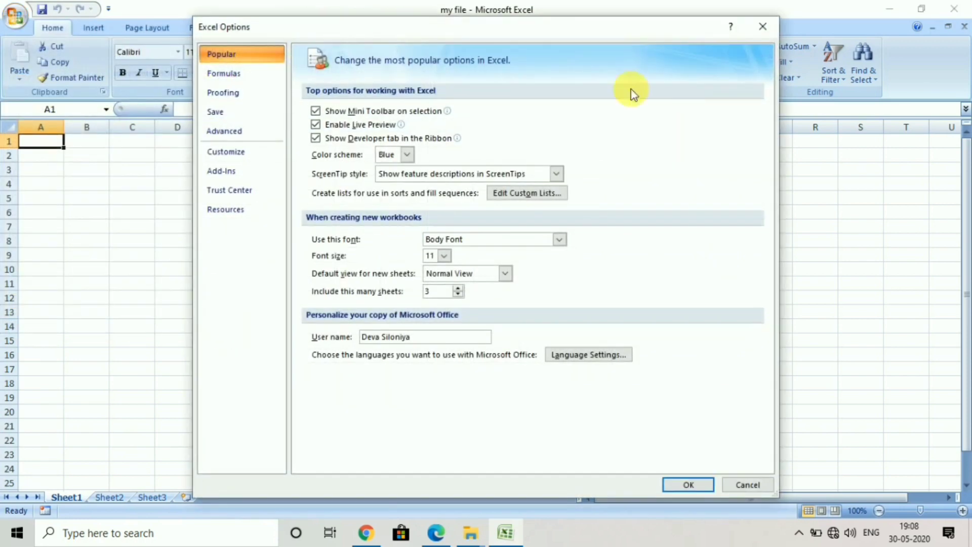
left_click(761, 27)
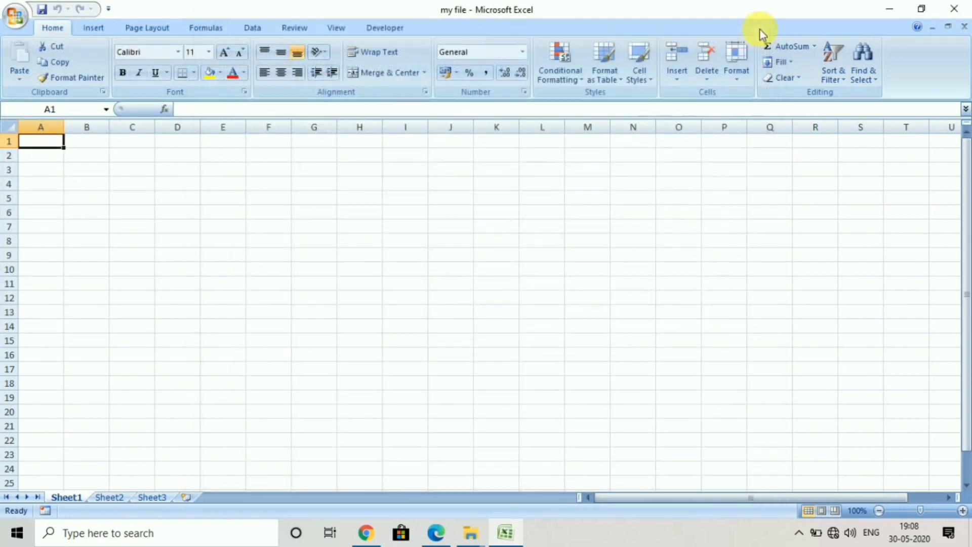
Step: Enter the text "to" in cell B3 of Sheet1
left_click(182, 272)
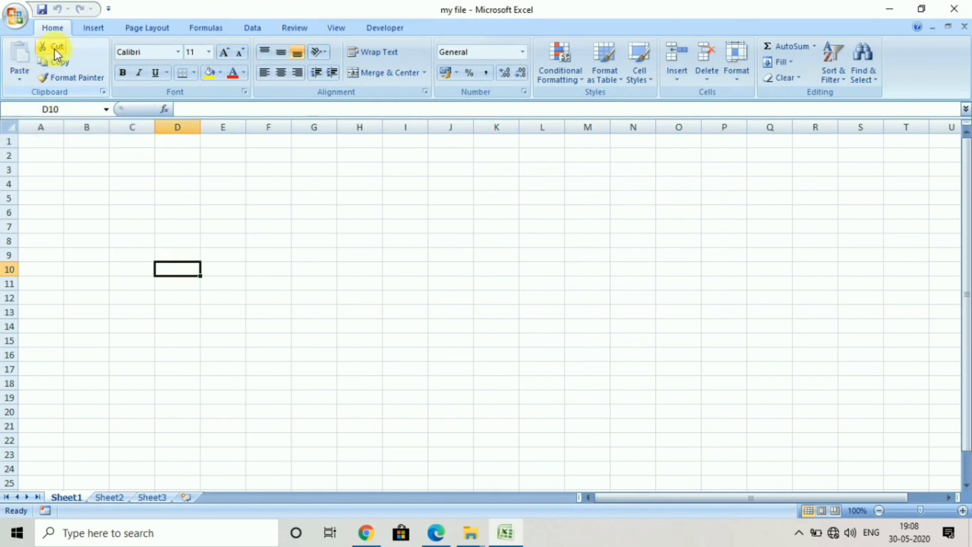
left_click(83, 175)
type("h")
key("BackSpace")
type("to")
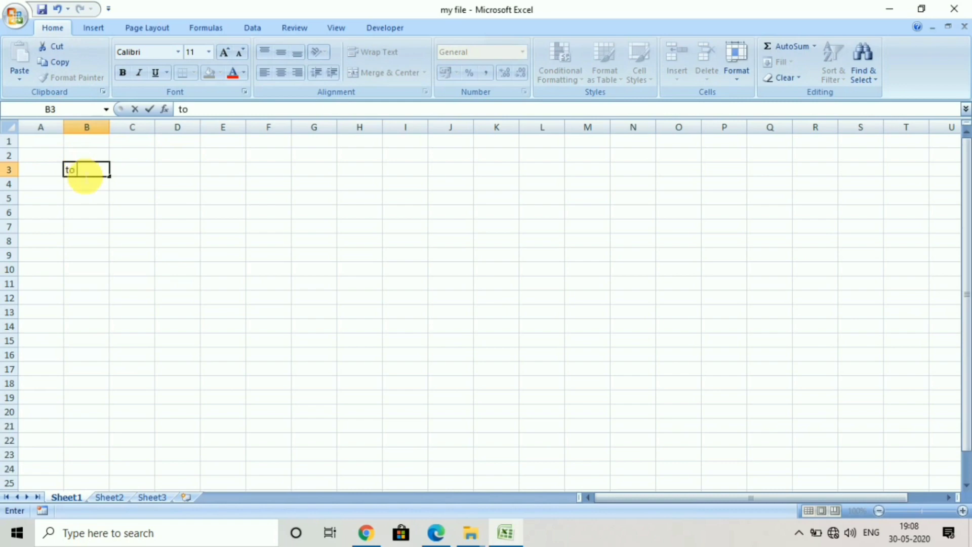
left_click(83, 191)
Step: Move the contents of cell B3 to cell E3 by cutting and pasting
left_click(85, 178)
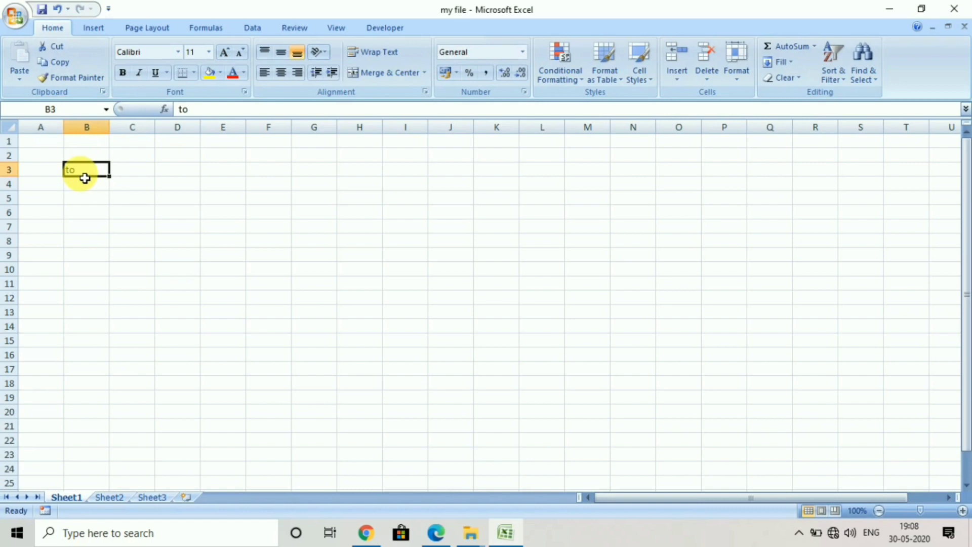
left_click(51, 48)
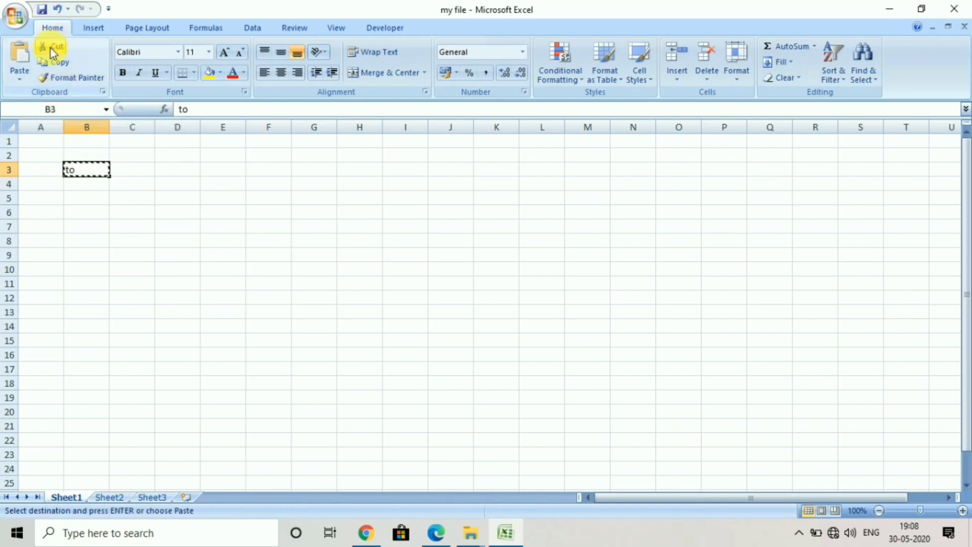
left_click(223, 174)
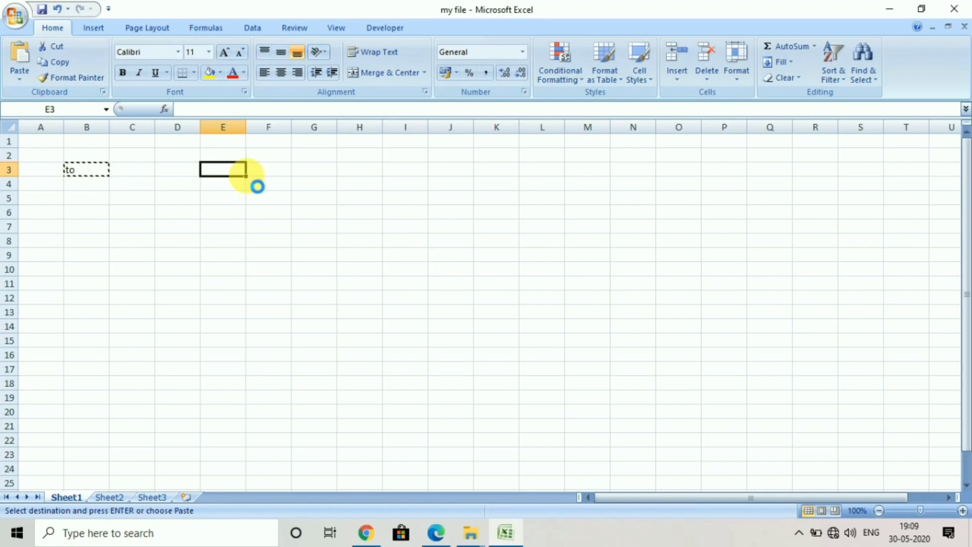
key("Return")
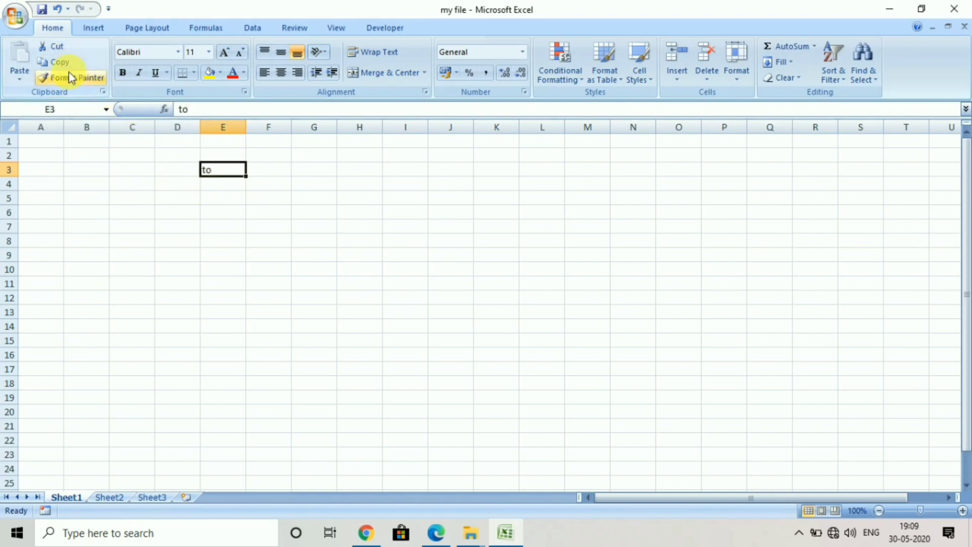
Step: Copy the text in cell E3 and paste it into cell G3
left_click(60, 61)
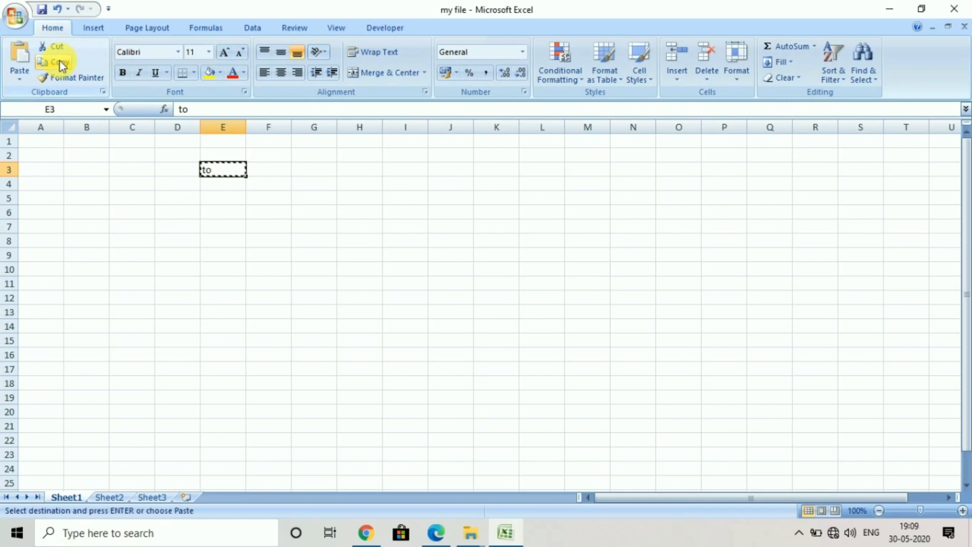
left_click(319, 174)
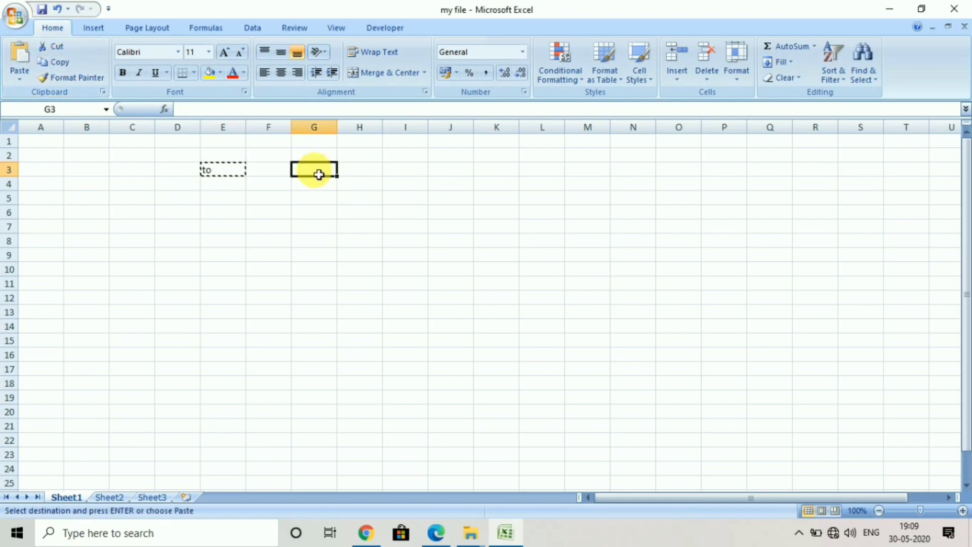
key("Return")
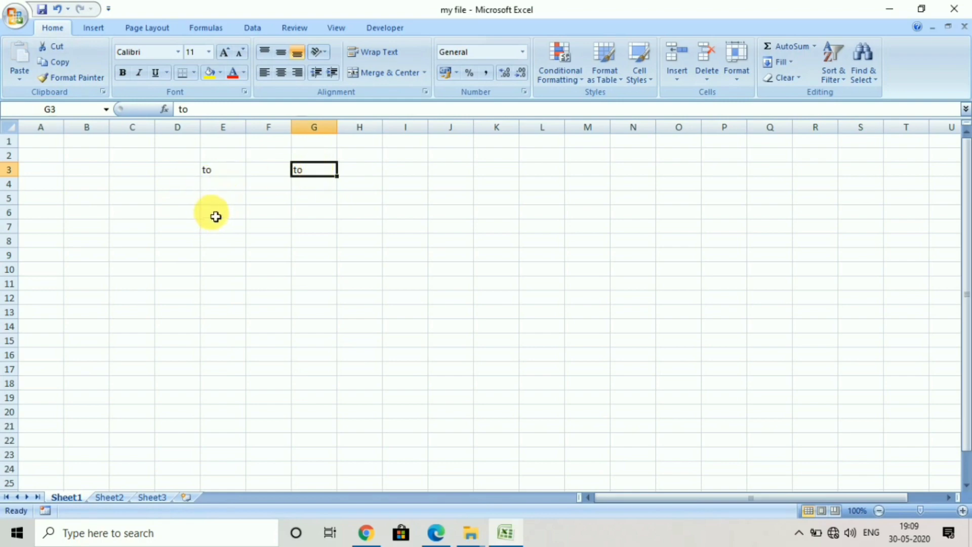
Step: Apply the formatting of cell G3 to cell E3 with Format Painter
left_click(80, 80)
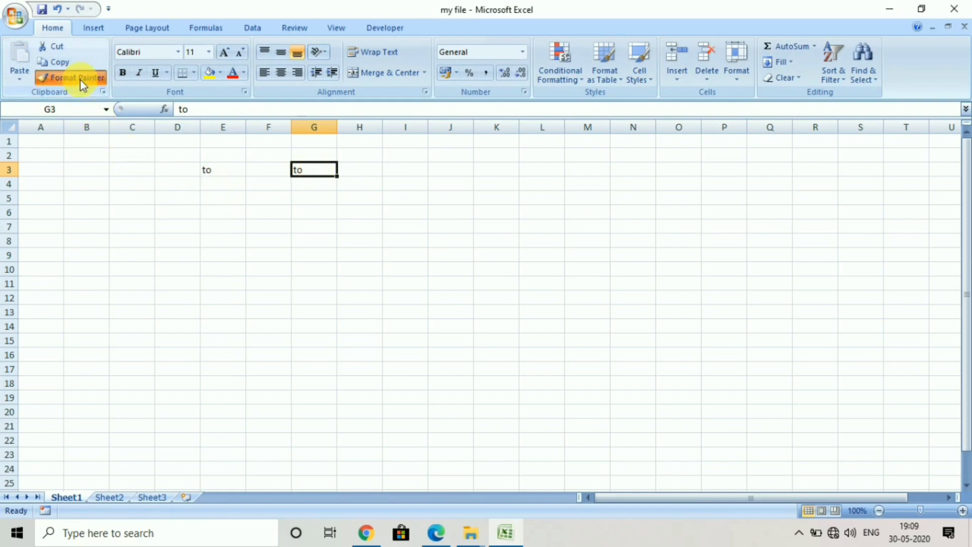
left_click(219, 172)
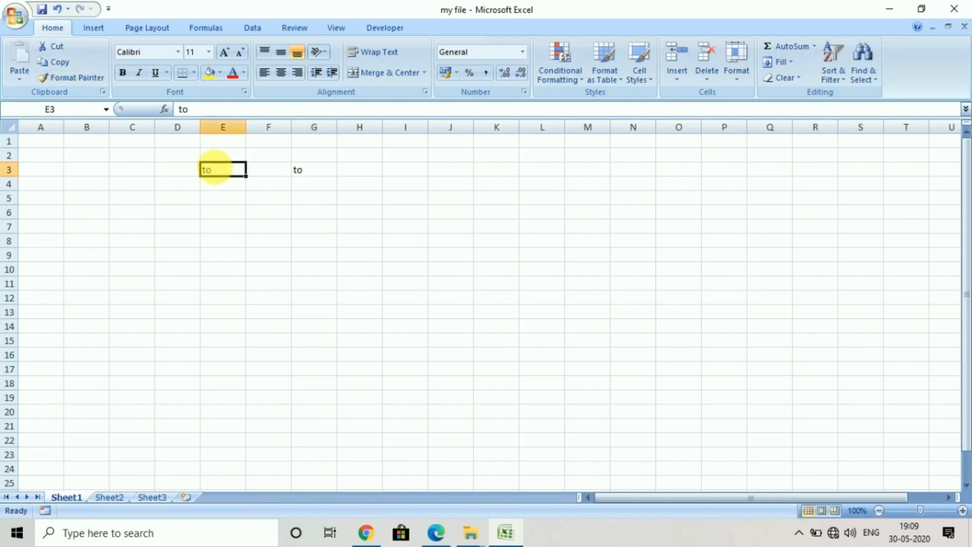
left_click(178, 186)
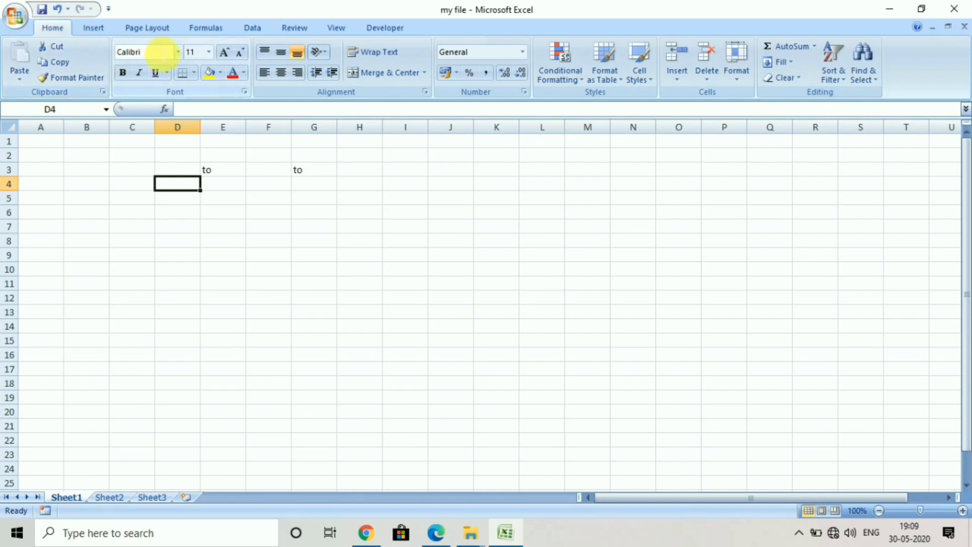
Step: Browse the available fonts for the empty cell D4 without choosing one
left_click(179, 55)
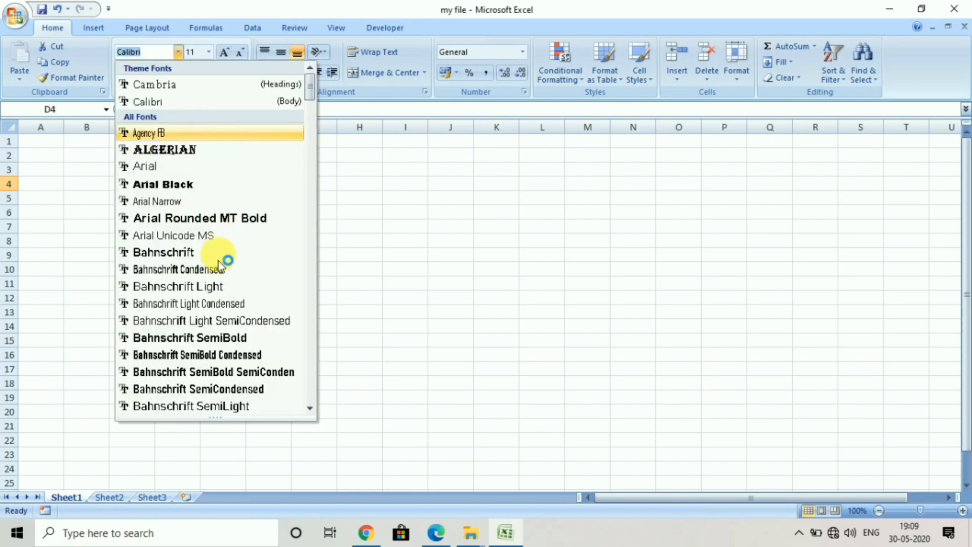
scroll(220, 262, "down", 6)
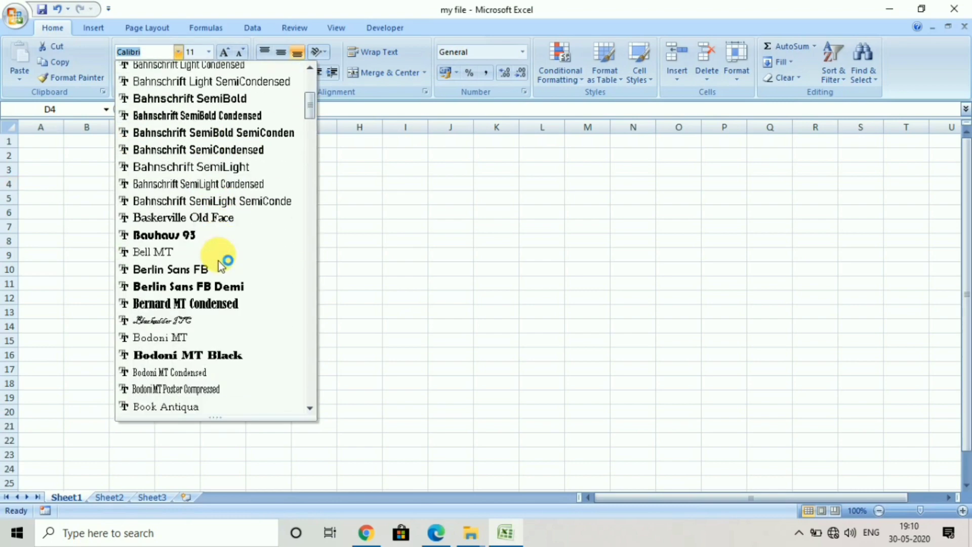
scroll(221, 263, "down", 3)
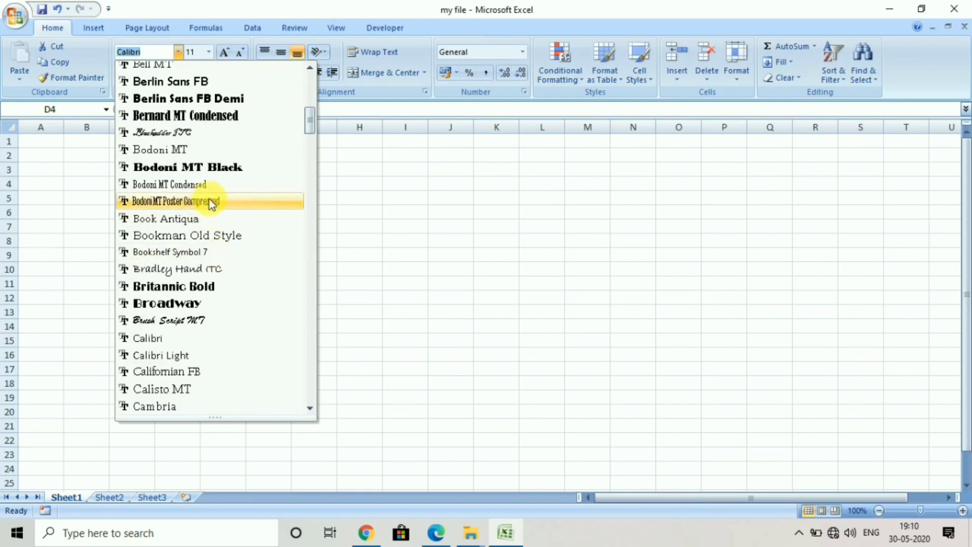
left_click(90, 207)
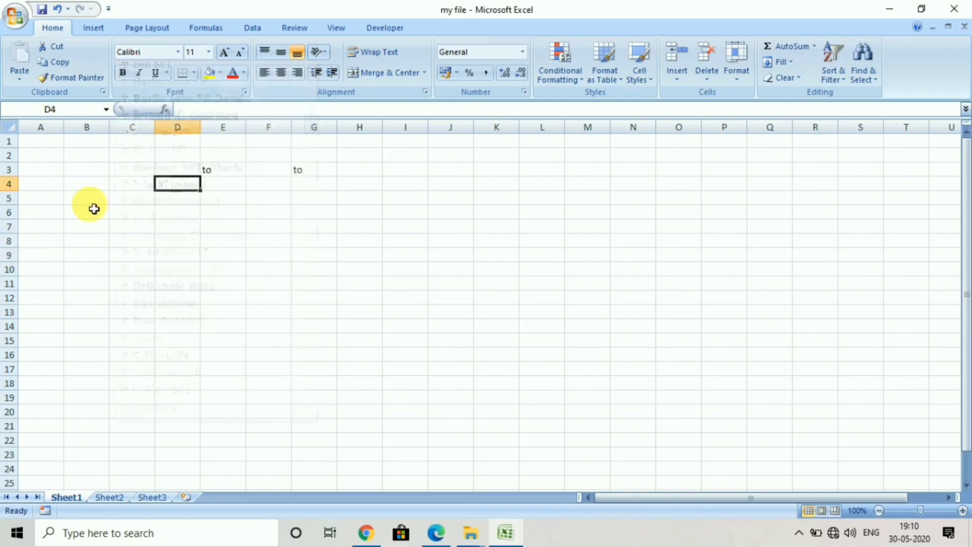
left_click(87, 201)
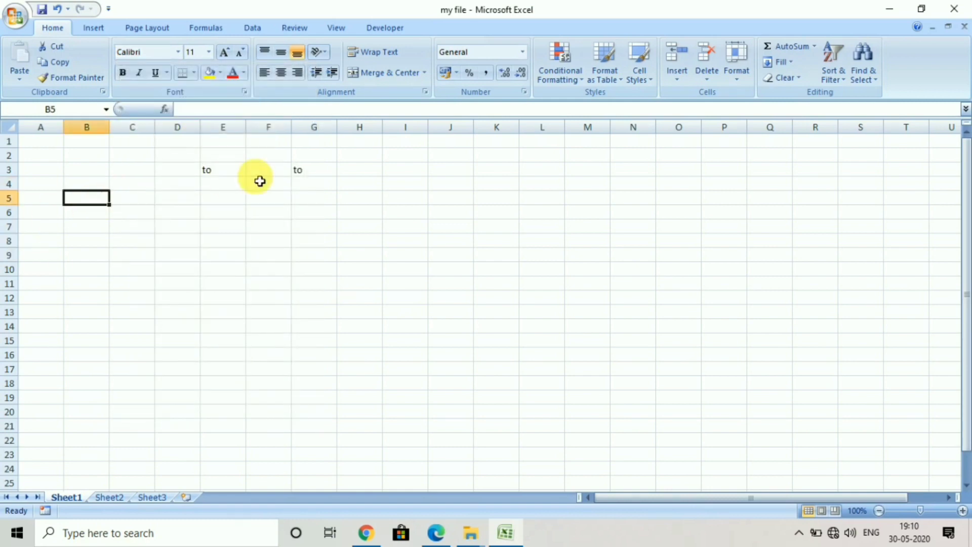
Step: Change the font of the text in cell E3 to Arial Black
left_click(236, 174)
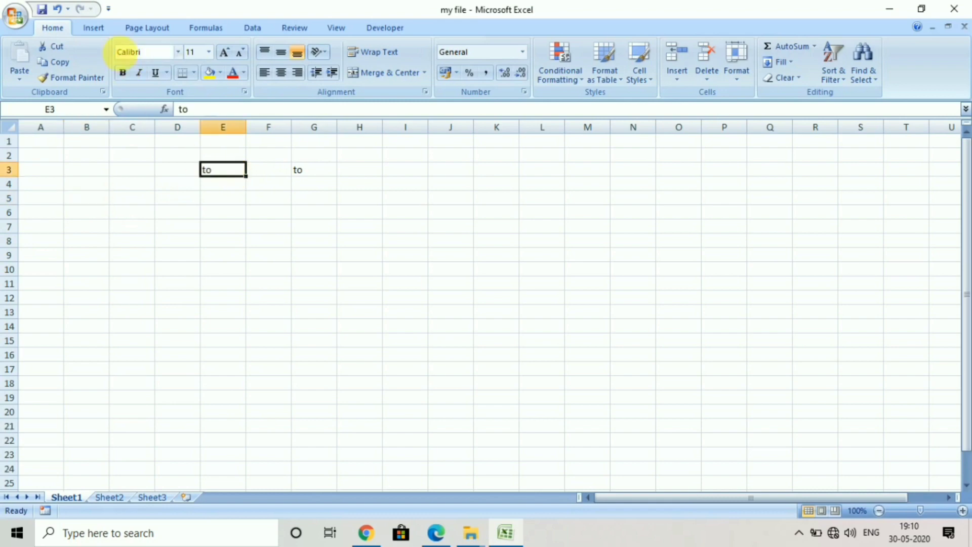
left_click(177, 52)
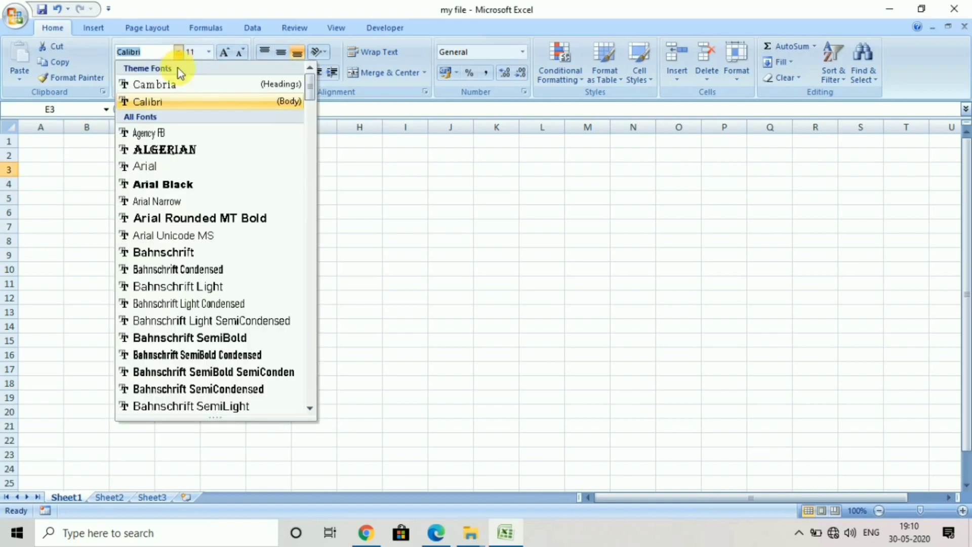
left_click(178, 185)
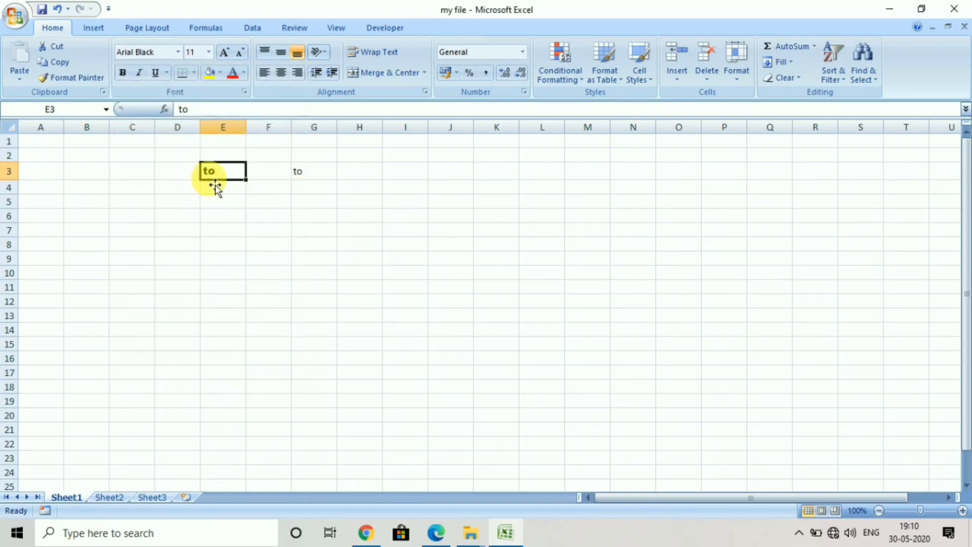
Step: Set the font of cell E5 to Arial Narrow and enter "hfk" in it
left_click(230, 207)
left_click(178, 52)
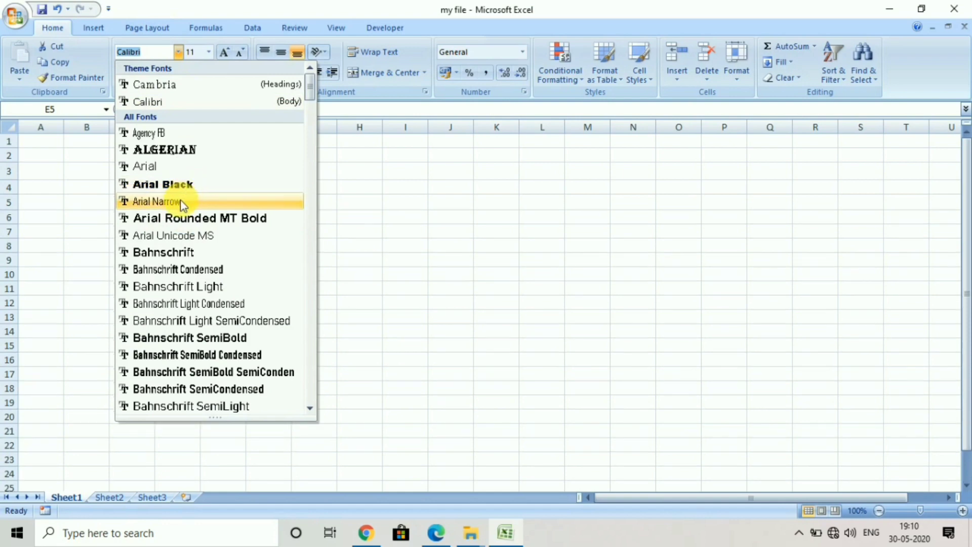
left_click(182, 202)
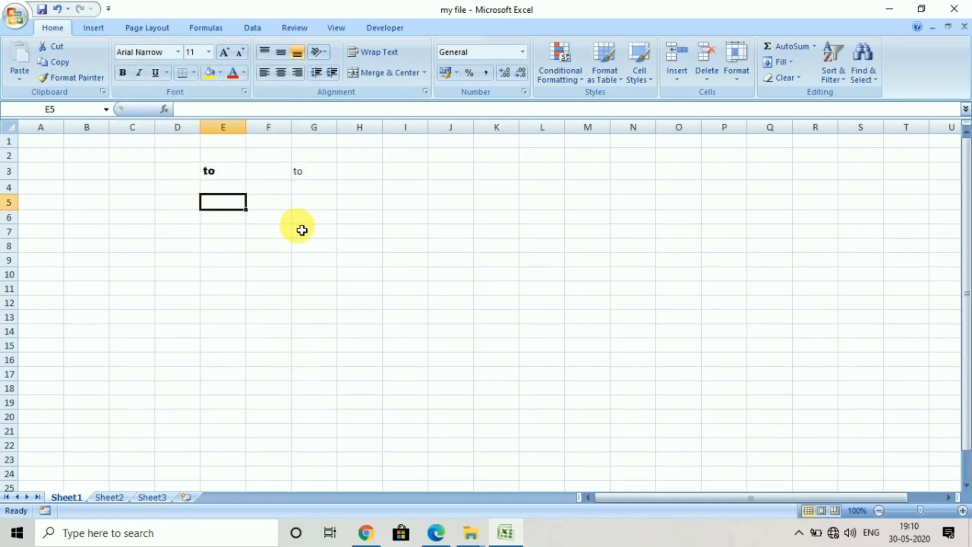
type("hfk")
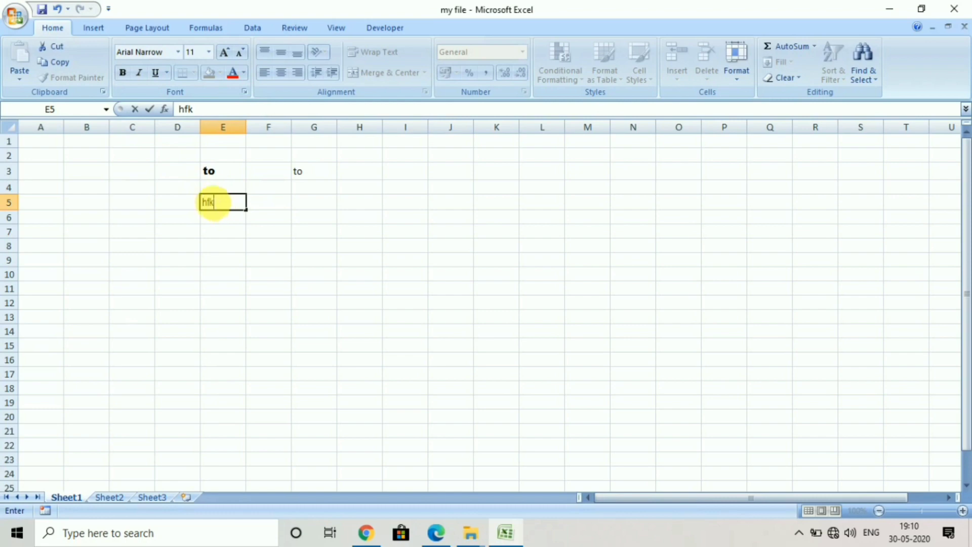
key("Return")
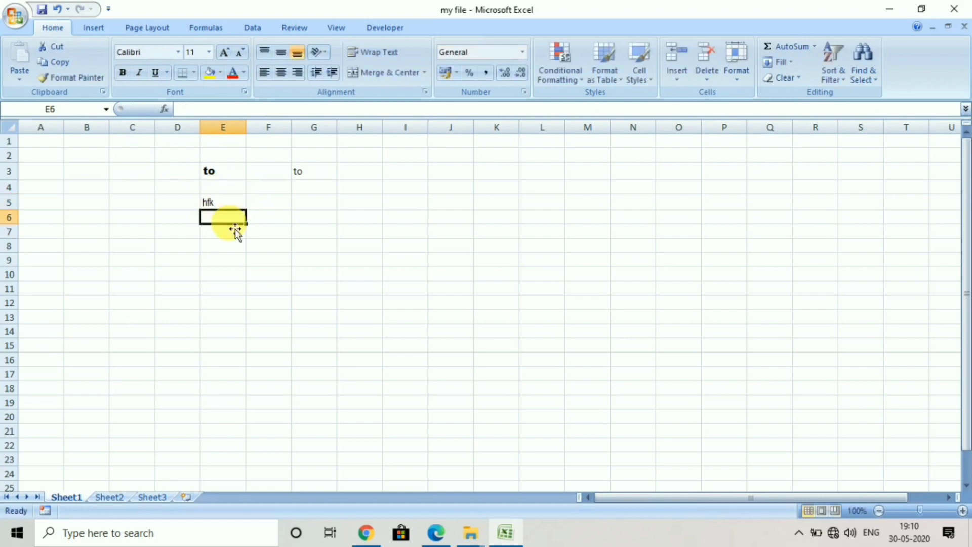
Step: Try italic, bold and underline on the text in cell E3 and remove them again
left_click(228, 190)
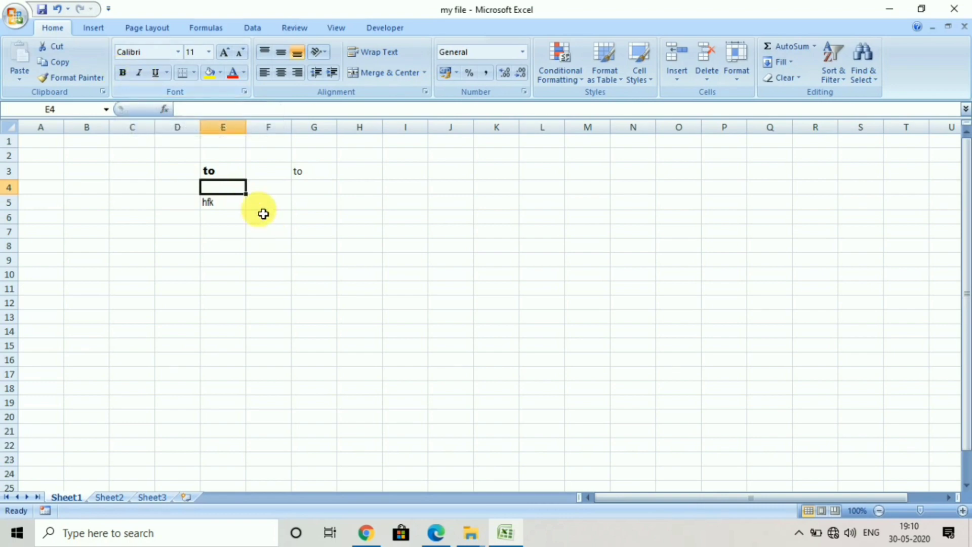
left_click(230, 173)
left_click(139, 72)
left_click(123, 73)
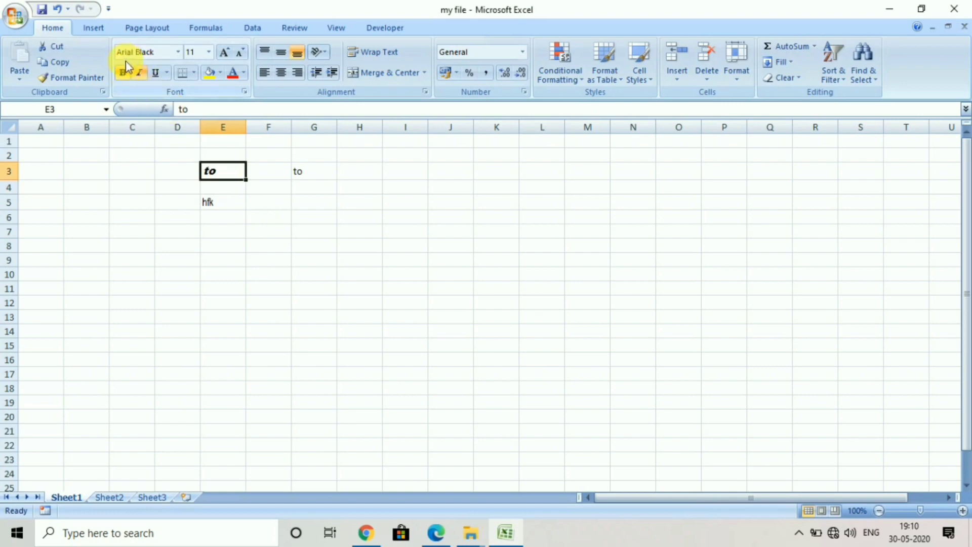
left_click(157, 74)
left_click(155, 71)
left_click(137, 72)
left_click(122, 75)
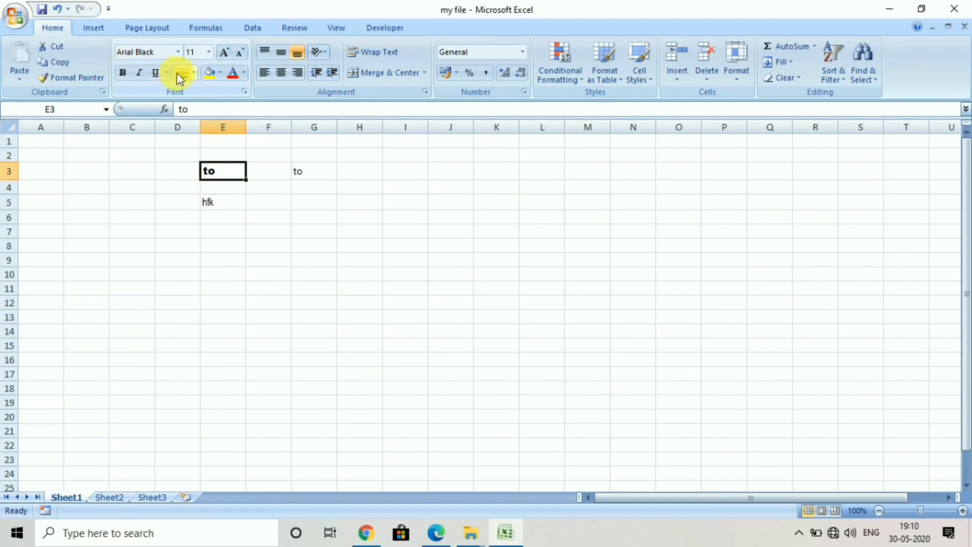
Step: Enlarge the text in cell E3 in steps with Increase Font Size up to 36
left_click(209, 50)
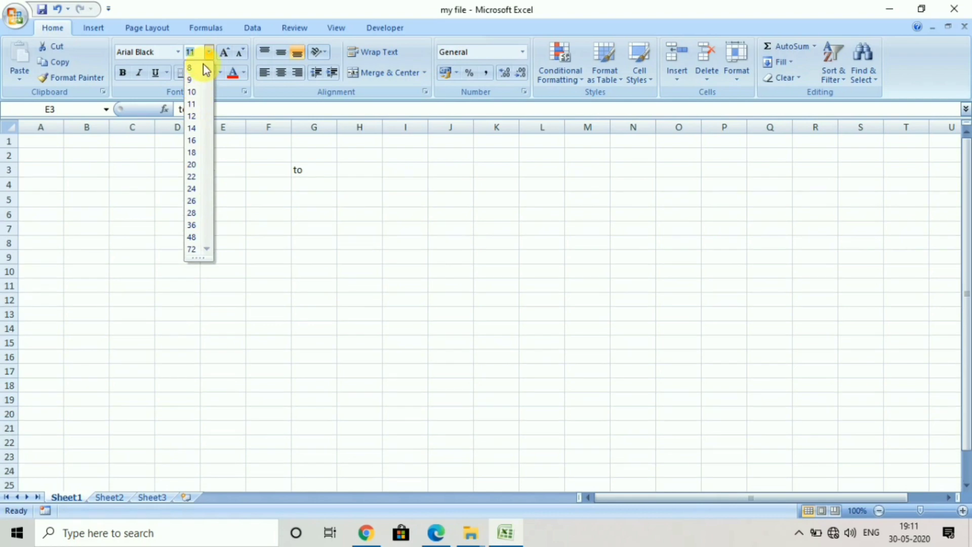
left_click(209, 53)
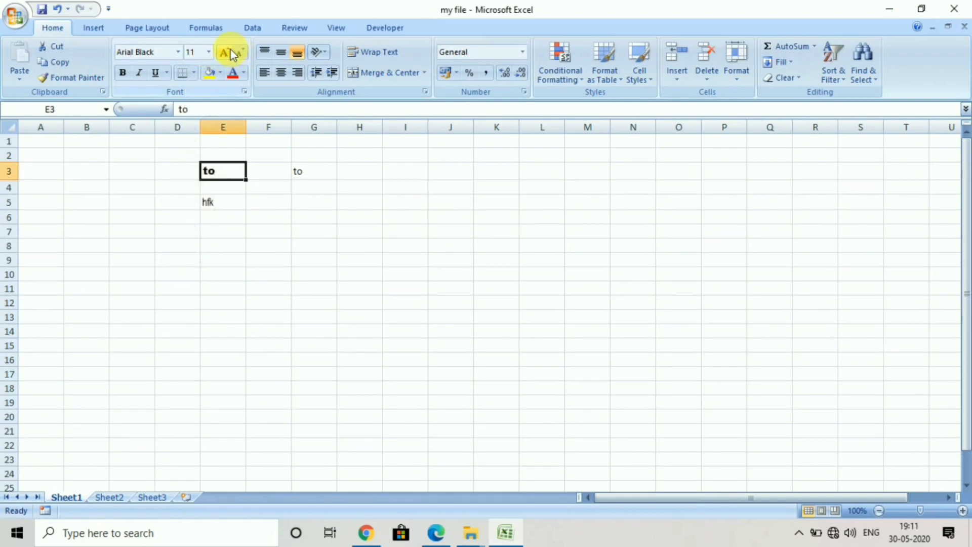
left_click(226, 52)
left_click(226, 52)
left_click(226, 53)
left_click(225, 52)
left_click(226, 52)
left_click(226, 52)
left_click(226, 52)
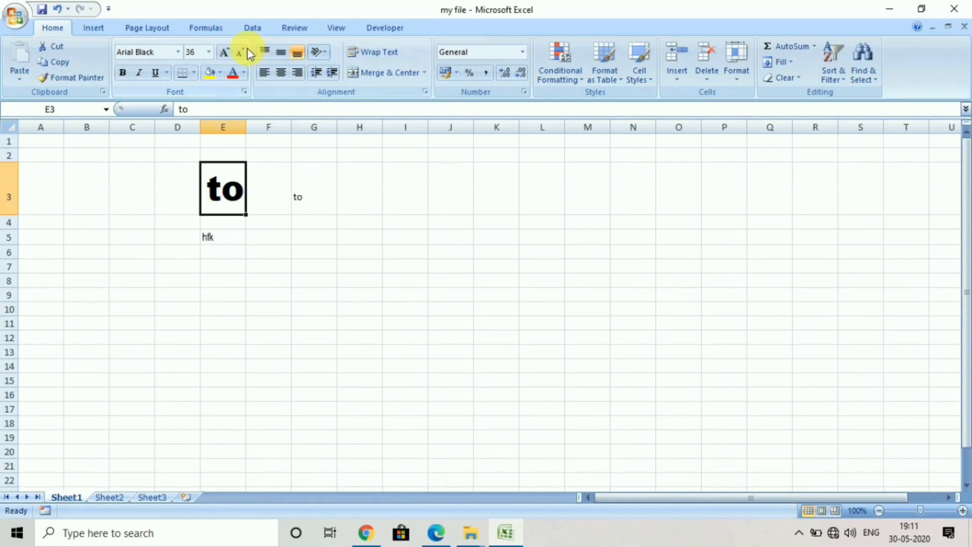
Step: Shrink the text in cell E3 in steps with Decrease Font Size down to 11
left_click(241, 52)
left_click(241, 51)
left_click(241, 51)
left_click(241, 51)
left_click(241, 51)
left_click(241, 52)
left_click(240, 52)
left_click(241, 52)
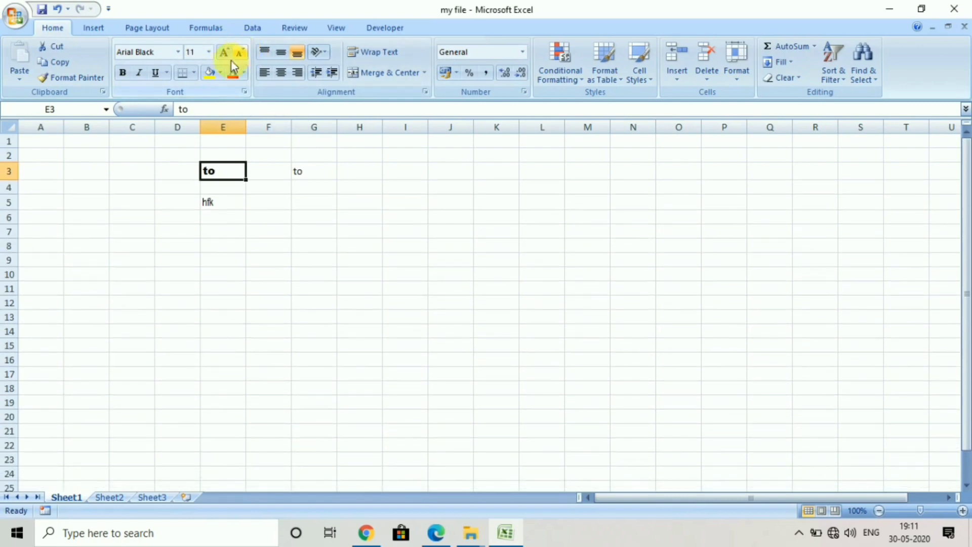
Step: Fill cell E3 with yellow and set its font color to standard red
left_click(211, 76)
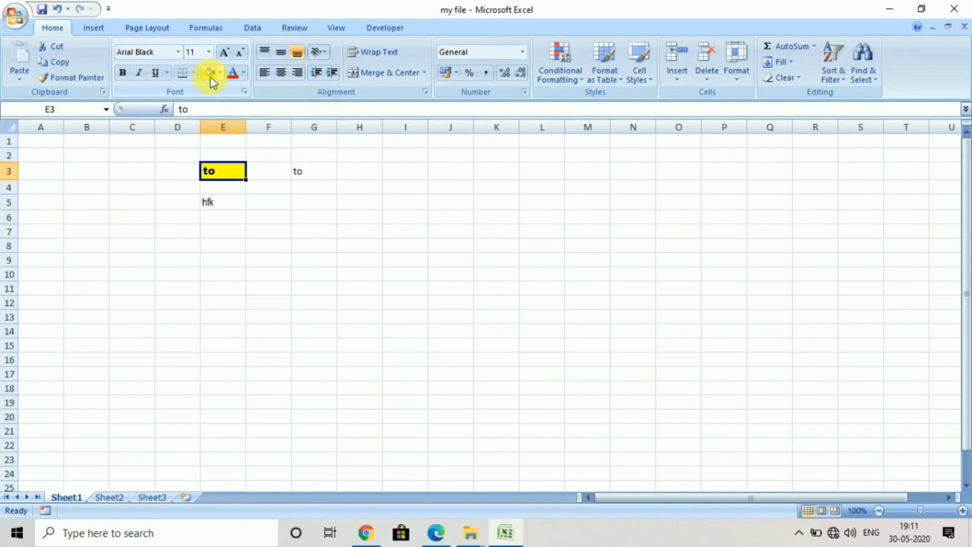
left_click(242, 76)
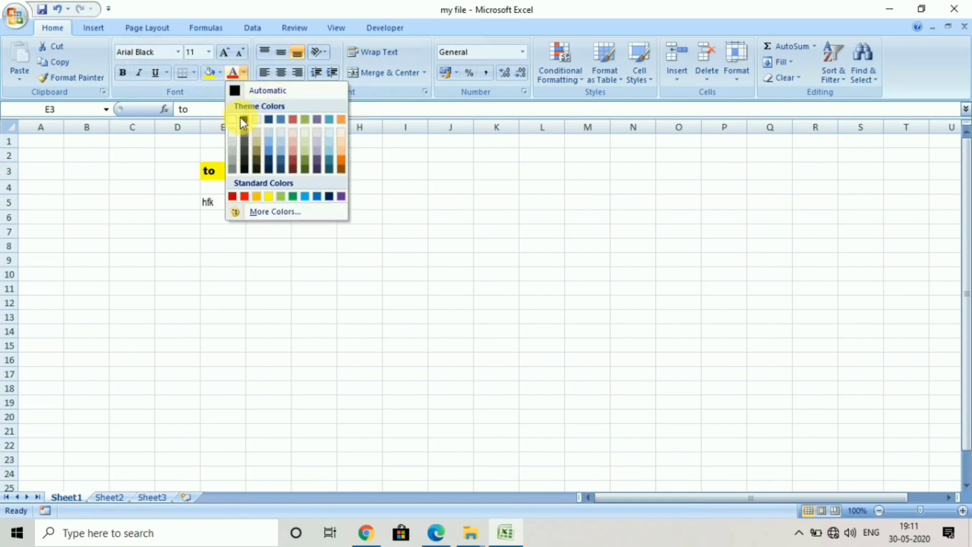
left_click(245, 196)
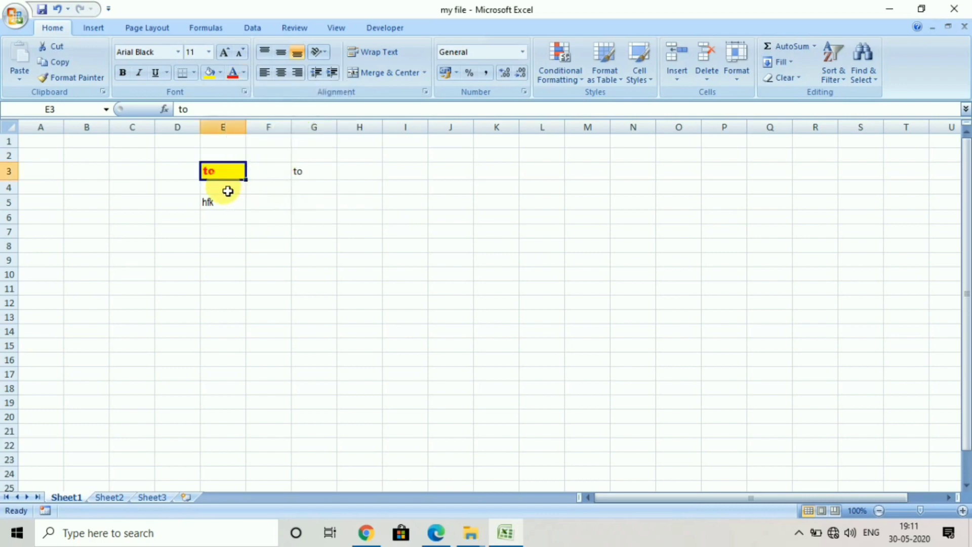
Step: Make row 3 taller and try top, middle and bottom vertical alignment on the text in cell E3
left_click(297, 177)
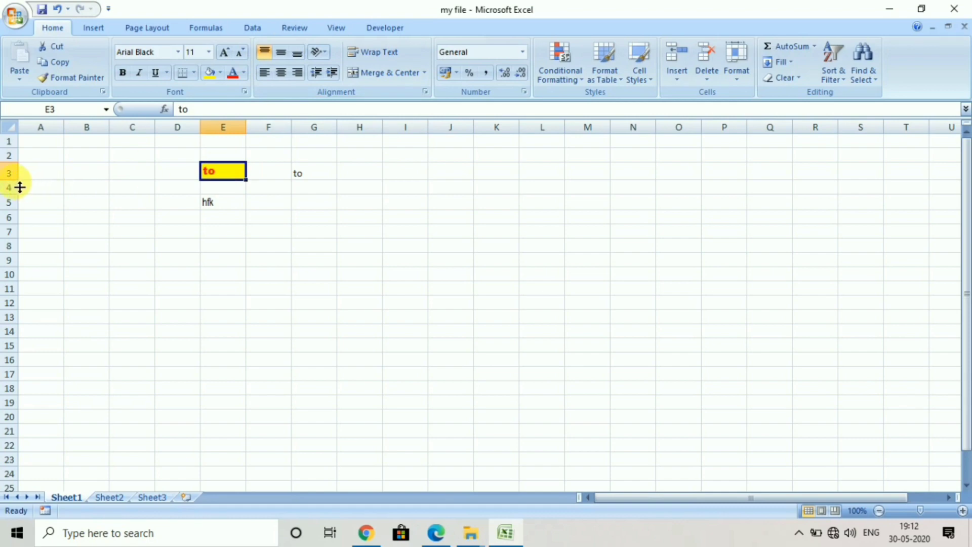
left_click_drag(10, 186, 11, 221)
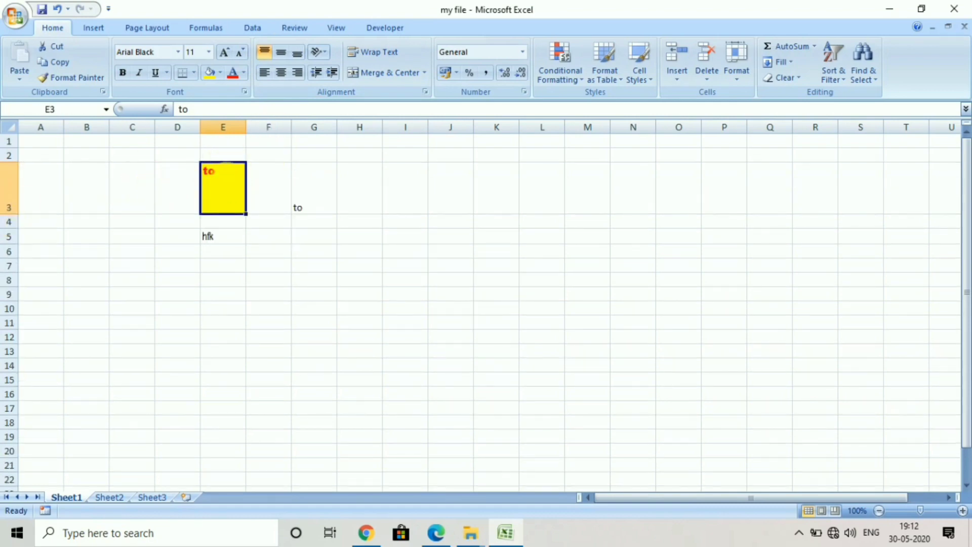
left_click(281, 52)
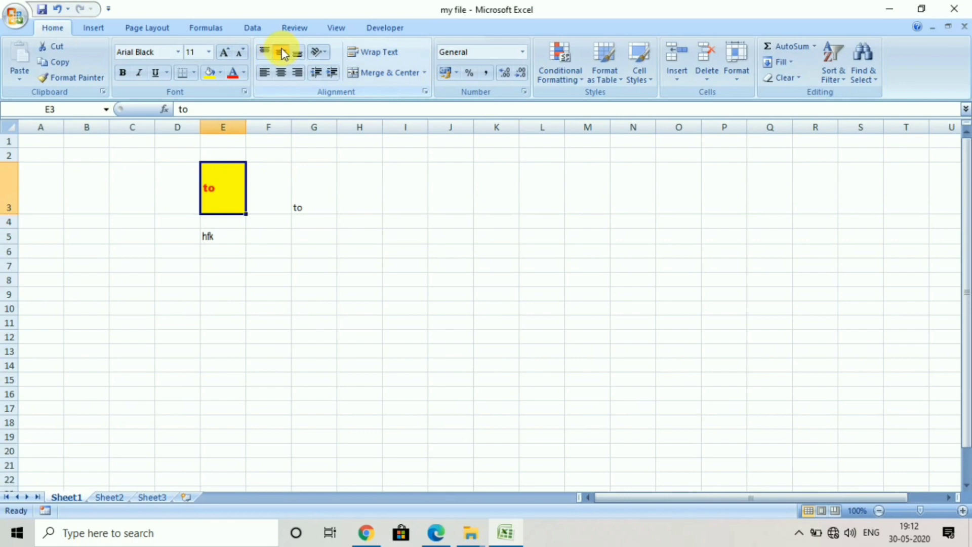
left_click(303, 52)
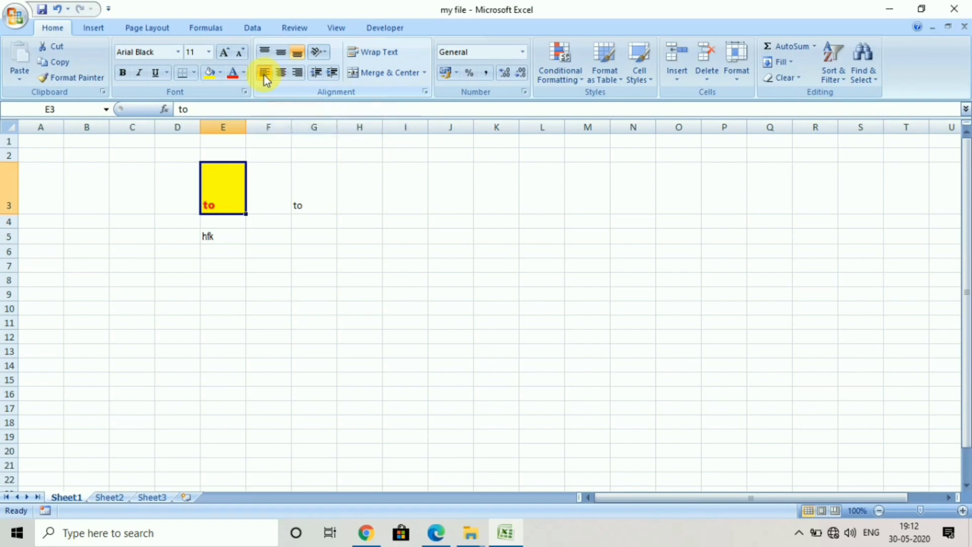
Step: Try center and right alignment on cell E3, ending with its text centered both horizontally and vertically
left_click(280, 74)
left_click(297, 73)
left_click(281, 52)
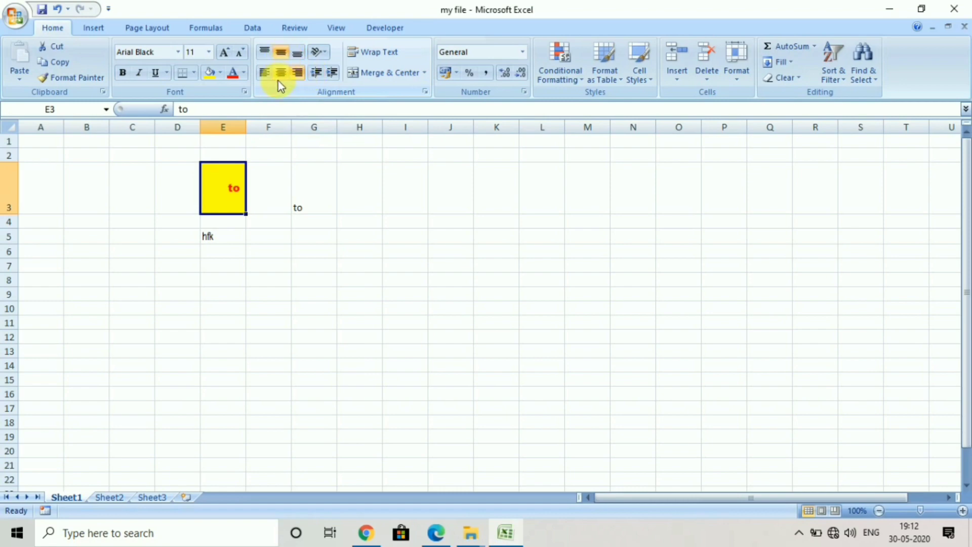
left_click(279, 73)
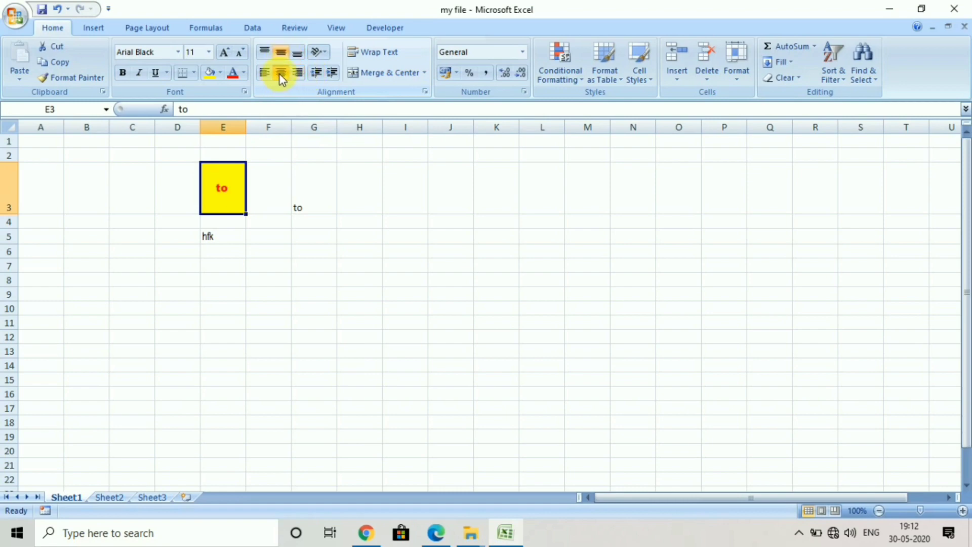
Step: Try the Angle Clockwise, Vertical Text and Rotate Text Up orientations on the text in cell E3
left_click(323, 53)
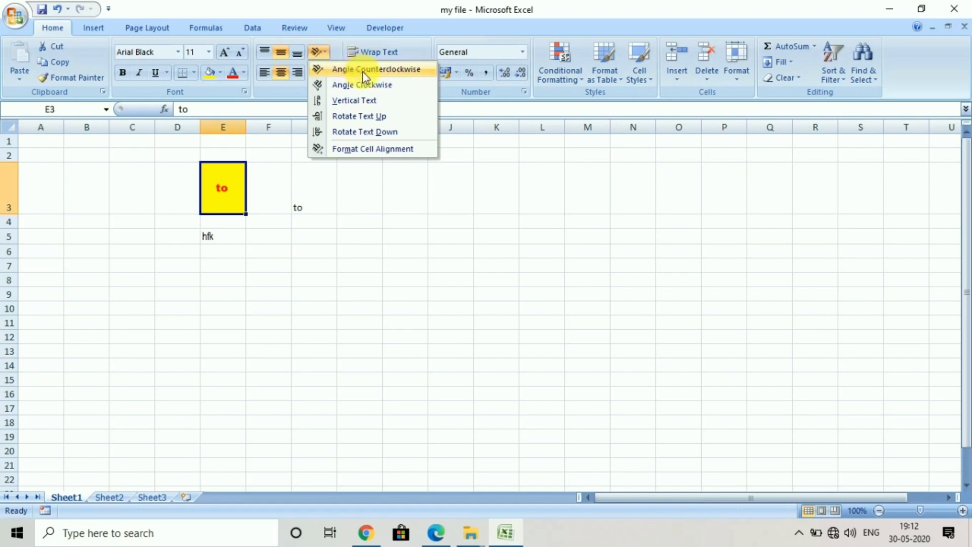
left_click(352, 86)
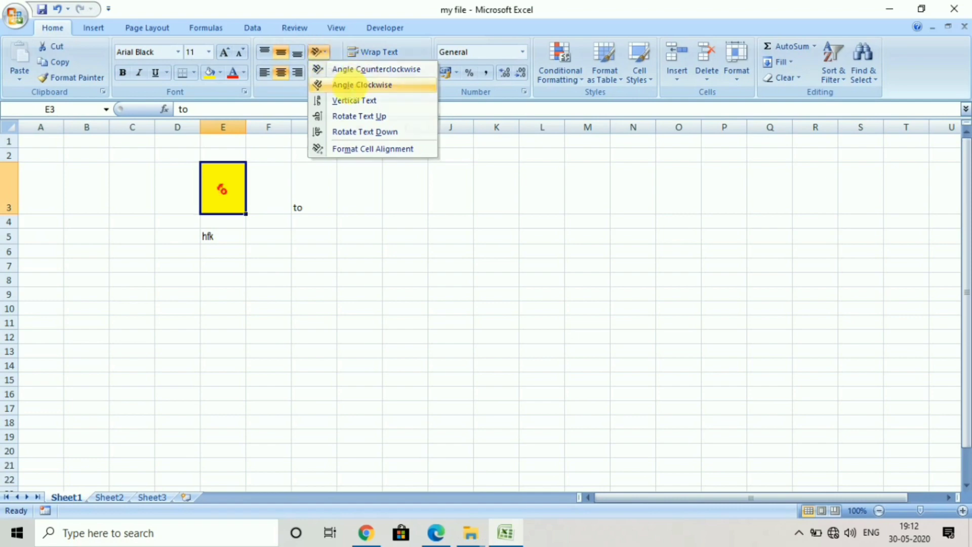
left_click(327, 53)
left_click(338, 101)
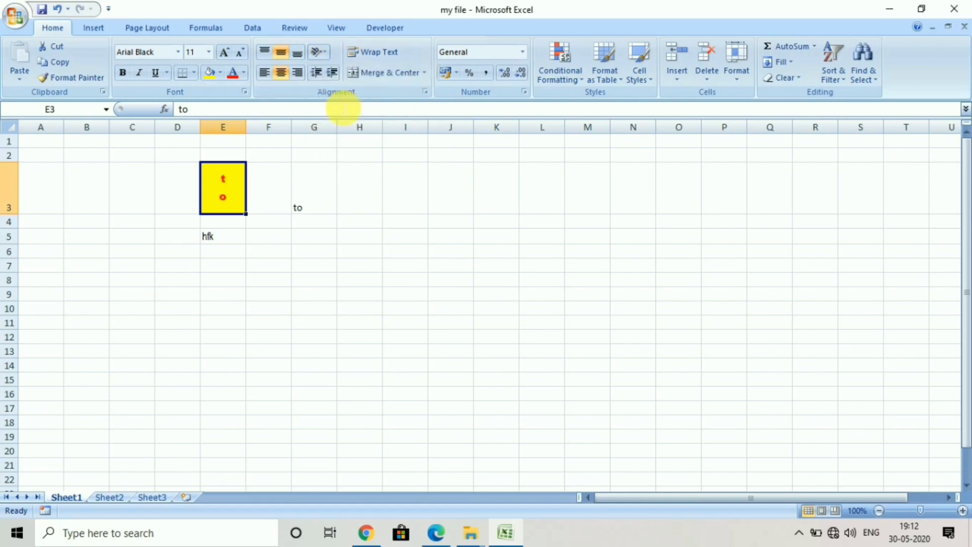
left_click(323, 54)
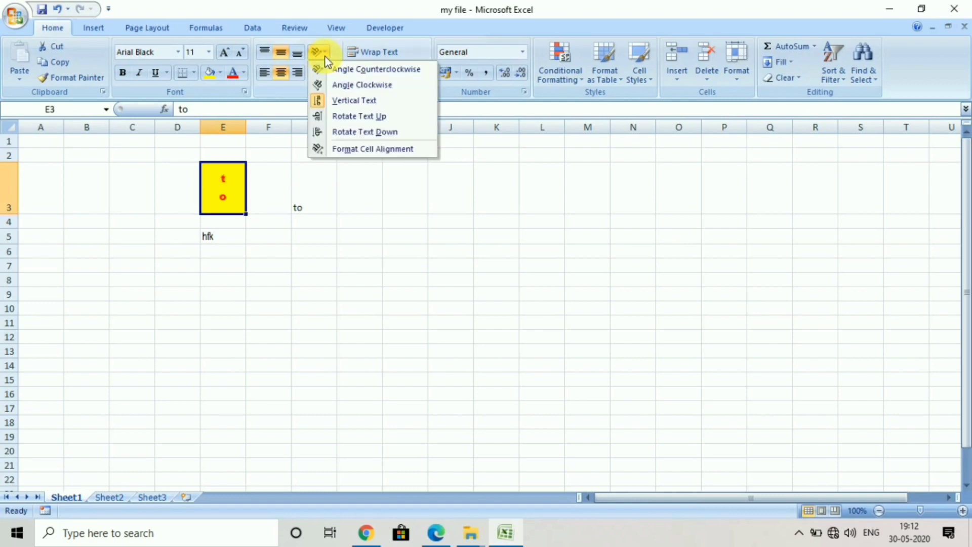
left_click(335, 120)
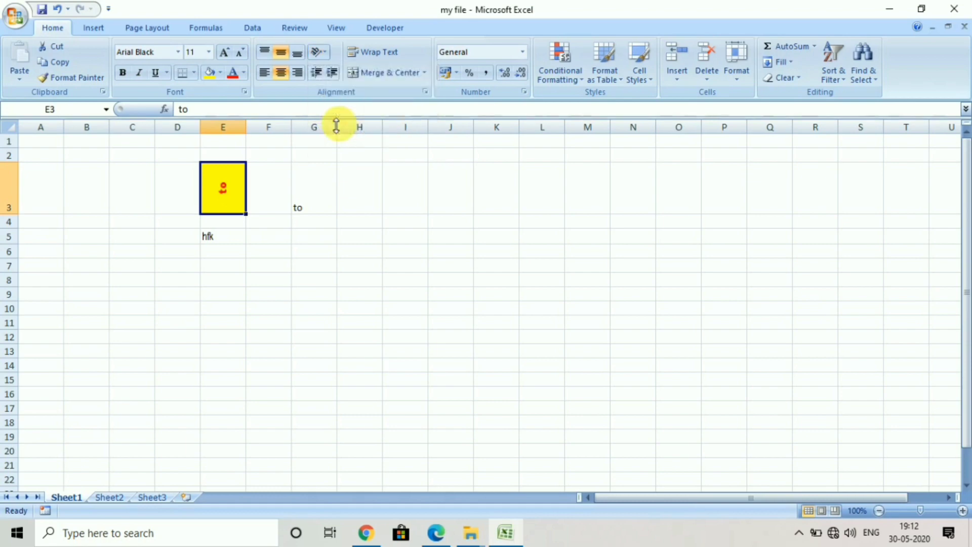
left_click(329, 56)
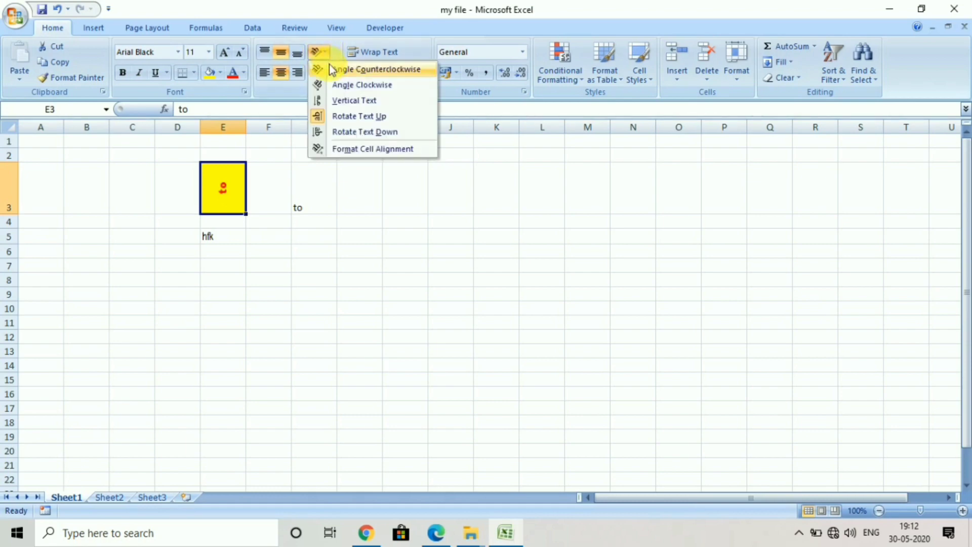
left_click(335, 115)
Step: Enter "cjahfjcjhcjhkasfkhahfiadskfkadhf" in cell G4 and wrap the text within the cell
left_click(322, 194)
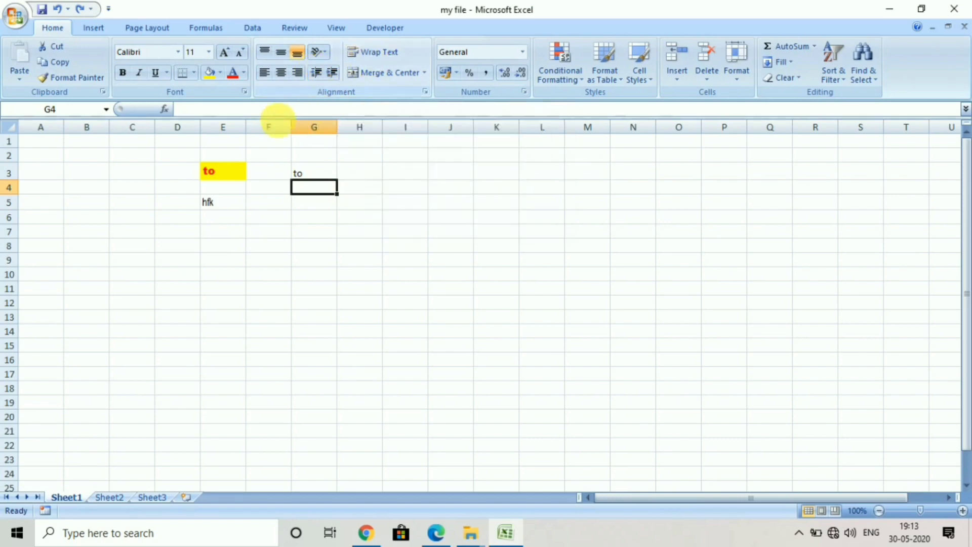
type("cjahfj")
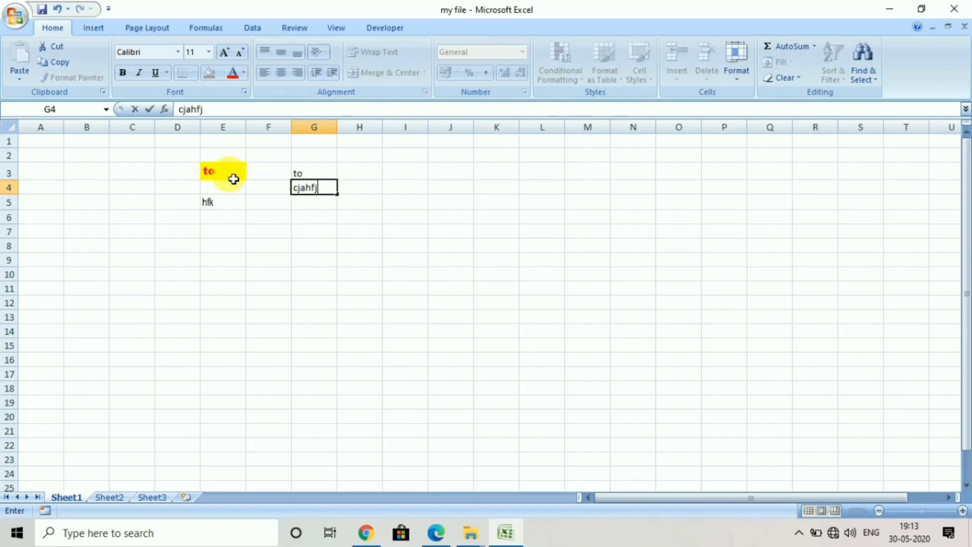
type("cjhcjhkasfkhahfiadskfkadhf")
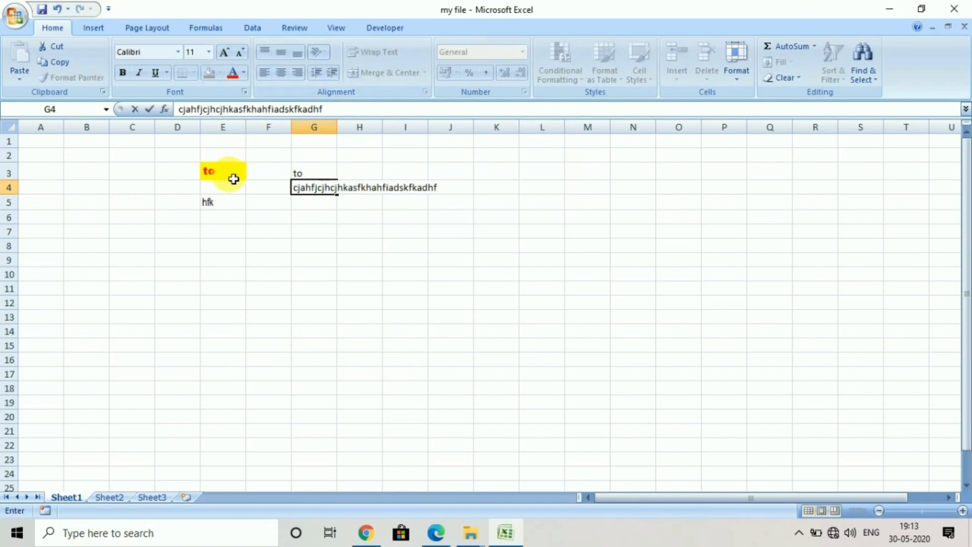
key("Return")
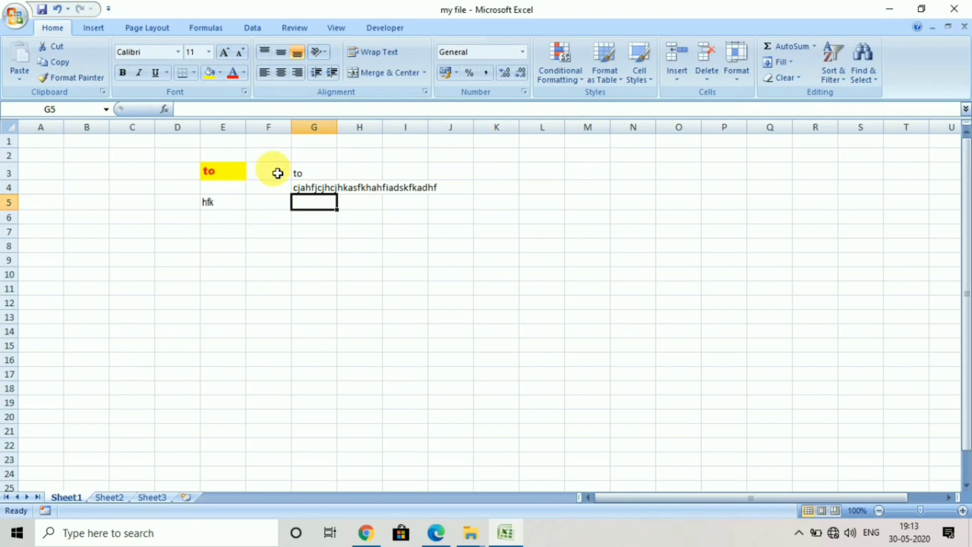
left_click(318, 192)
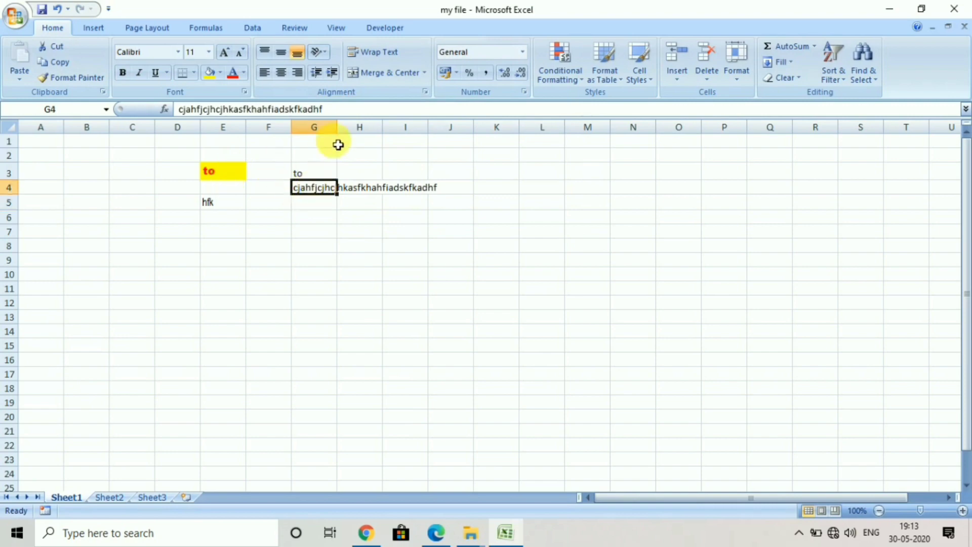
left_click(375, 55)
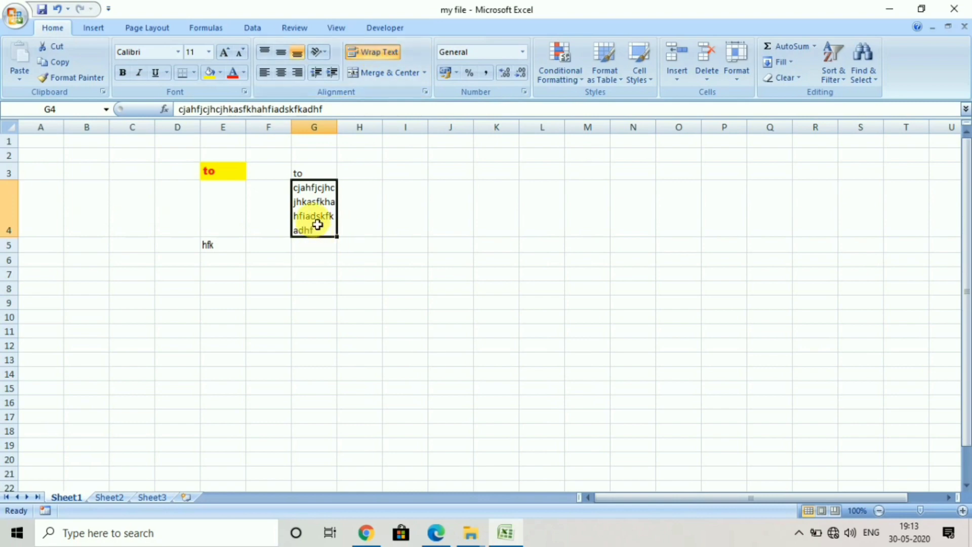
Step: Turn off text wrapping in cell G4, then toggle it on and off once more
left_click(370, 55)
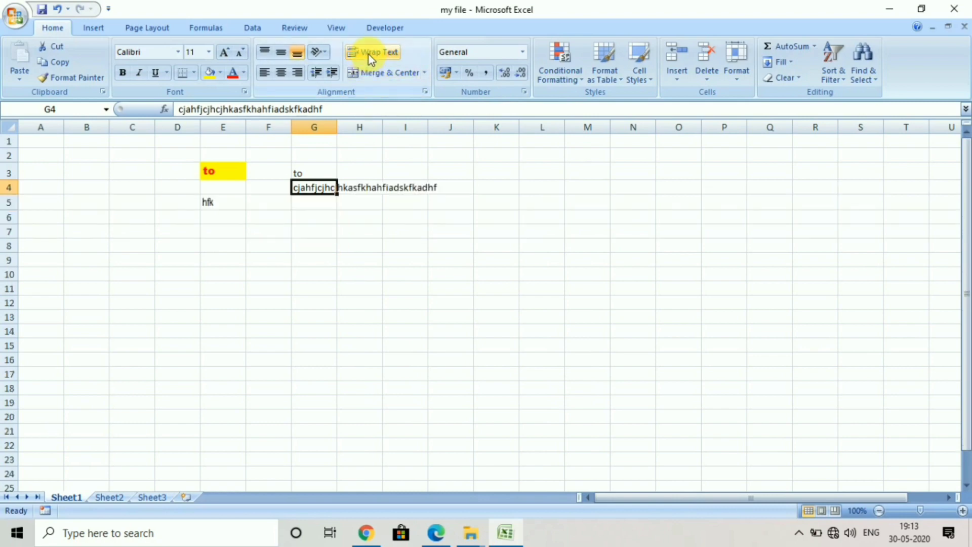
left_click(323, 207)
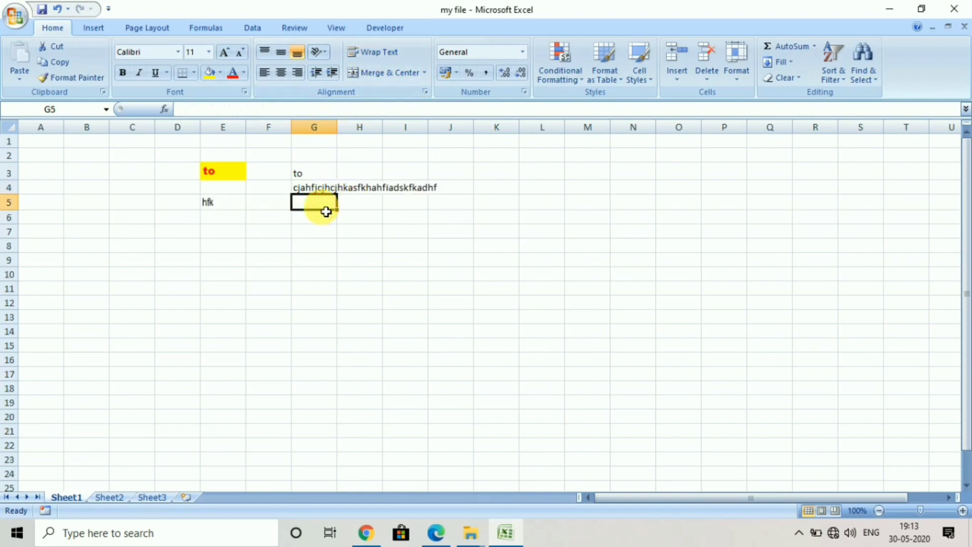
left_click(9, 189)
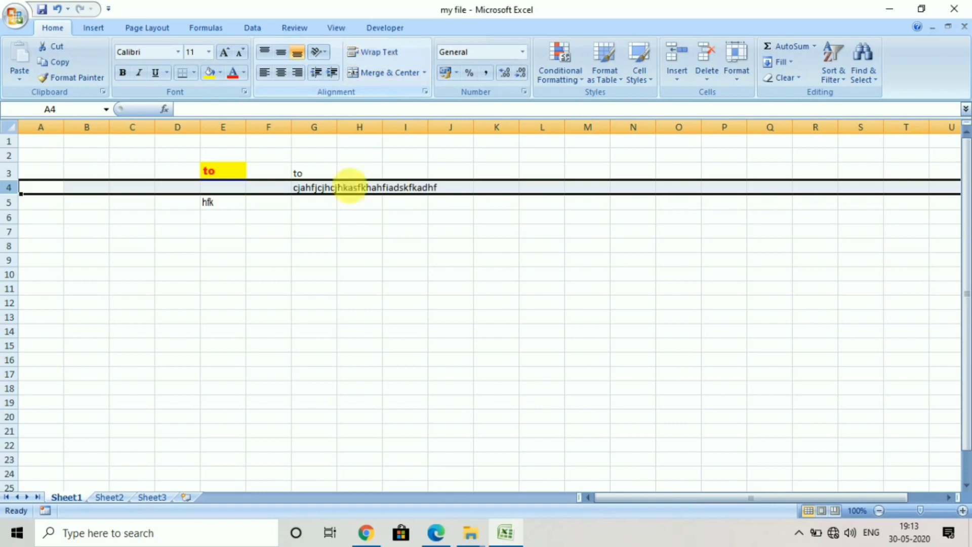
left_click(319, 193)
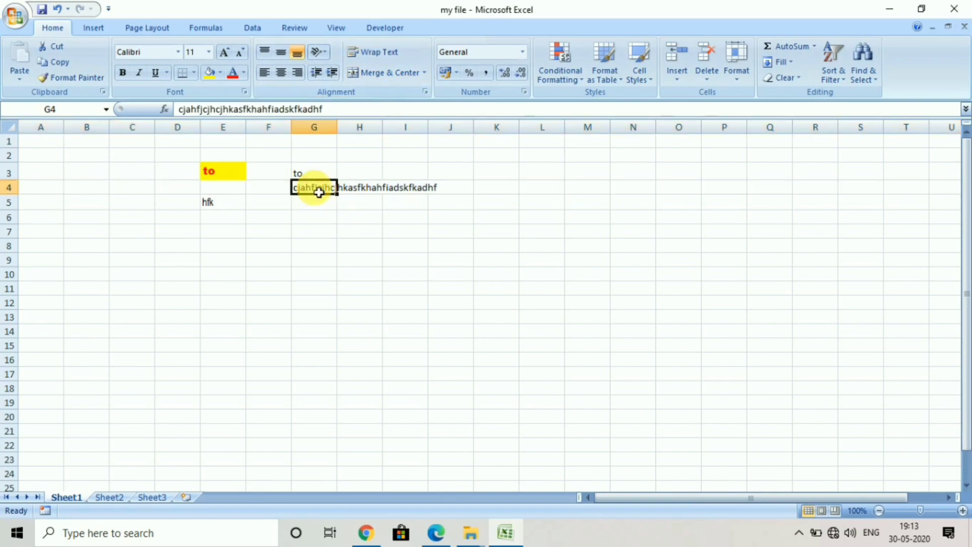
left_click(372, 57)
left_click(372, 56)
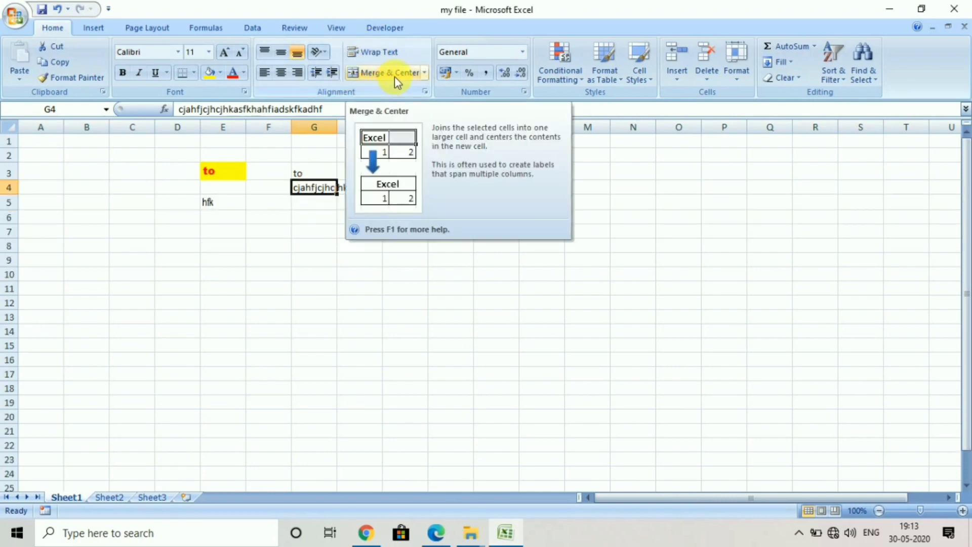
Step: Merge and center the cell range G6:H9
left_click(306, 220)
left_click_drag(306, 221, 335, 265)
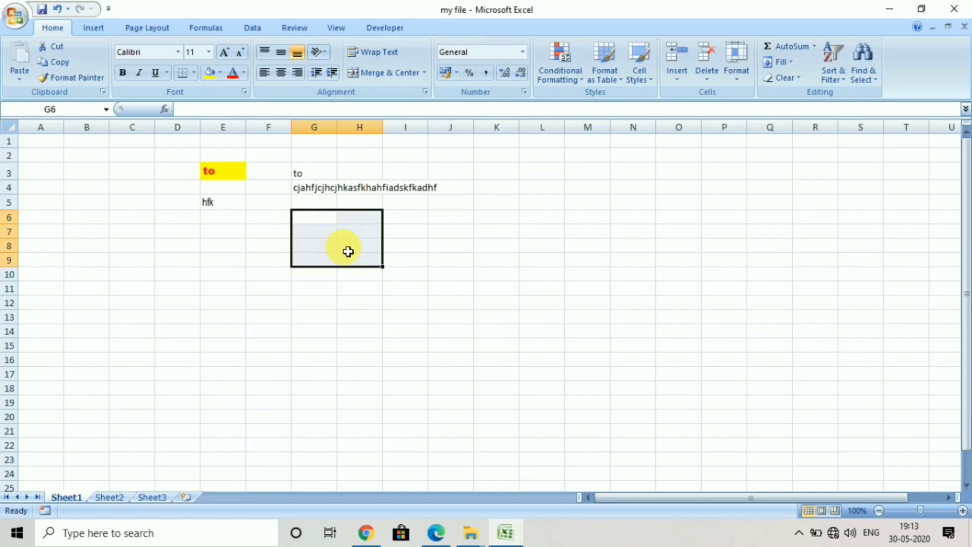
left_click(385, 73)
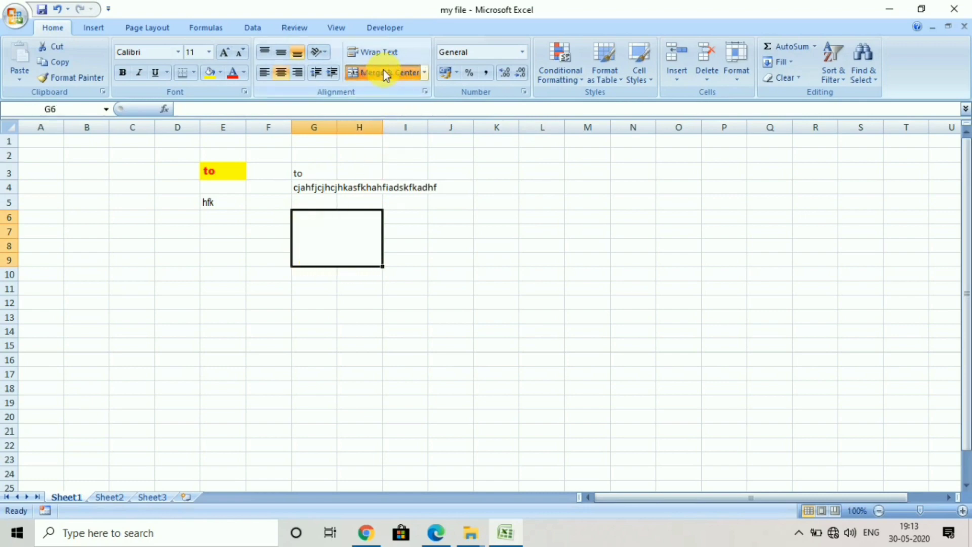
left_click(328, 299)
Step: Try entering the sample text "sdkkhsfhs" in the merged cell G6 and erase it again
left_click(329, 231)
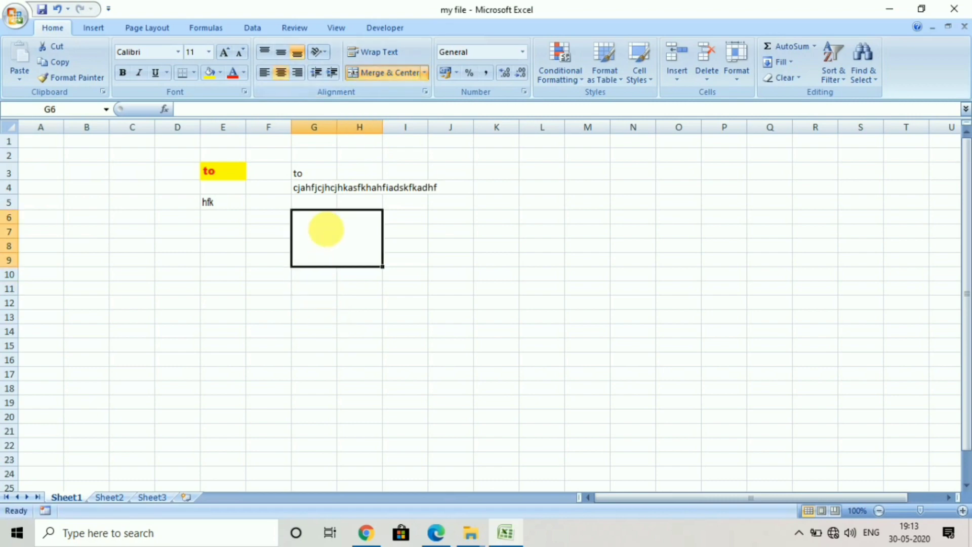
type("sdkkhsfhs")
key("BackSpace")
key("BackSpace")
key("BackSpace")
key("BackSpace")
key("BackSpace")
key("BackSpace")
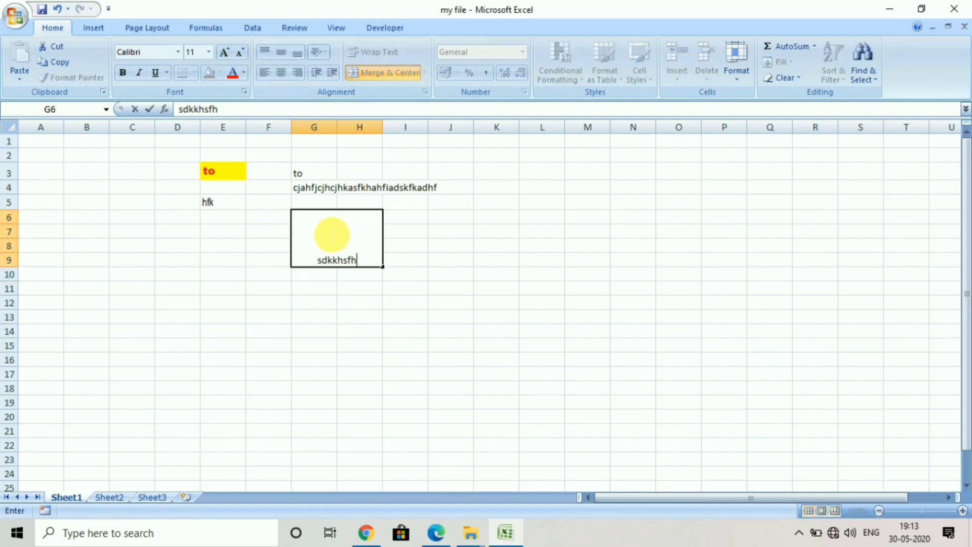
key("BackSpace")
key("BackSpace")
key("BackSpace")
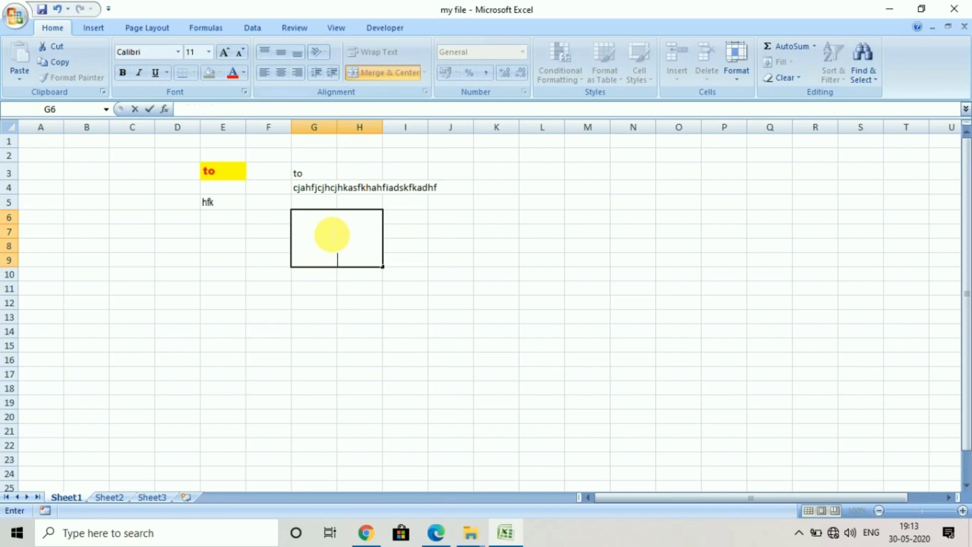
left_click(358, 303)
left_click(495, 202)
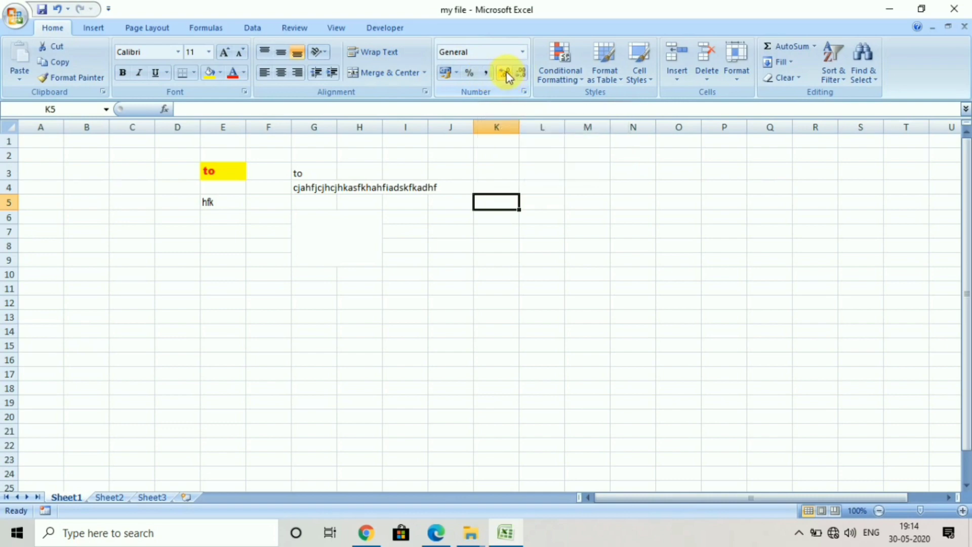
left_click(450, 217)
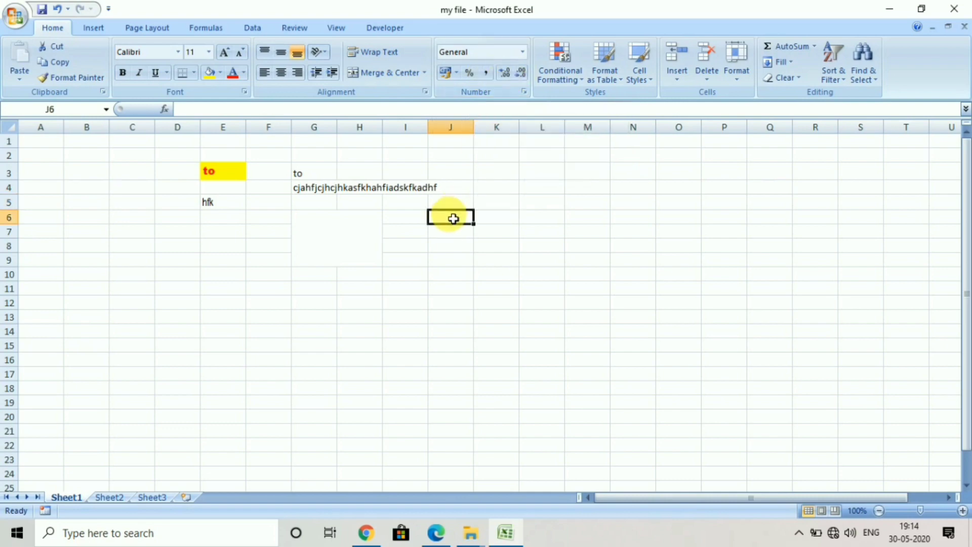
type("khsks")
key("BackSpace")
key("BackSpace")
key("BackSpace")
key("BackSpace")
key("BackSpace")
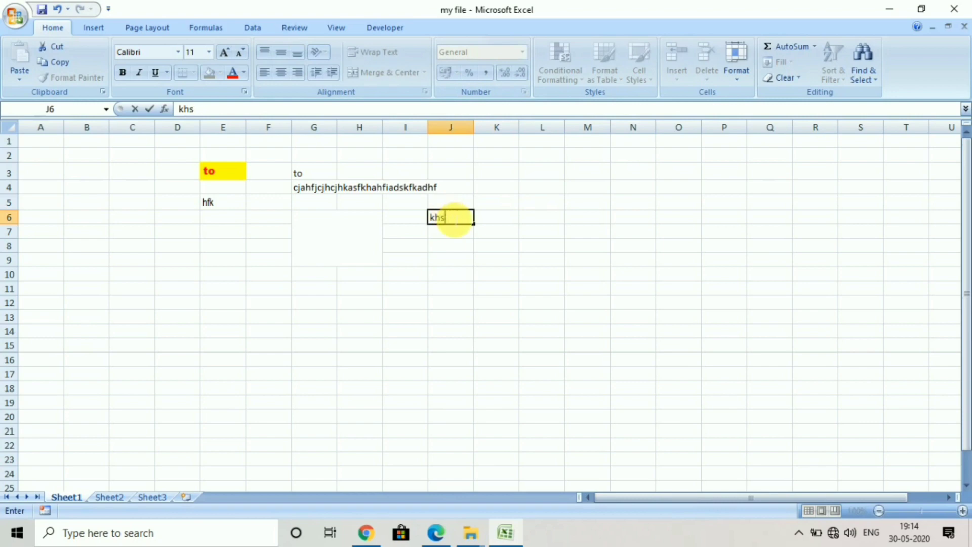
key("Escape")
key("ctrl+Down")
key("Right")
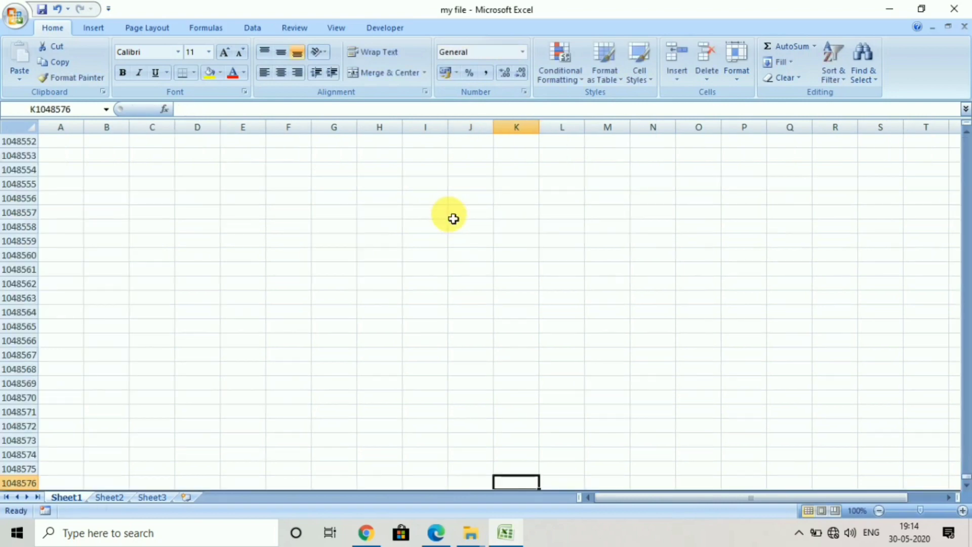
key("Up")
key("Up")
key("Up")
key("Up")
key("Up")
key("Up")
key("Up")
key("Up")
key("Up")
key("Up")
key("Up")
key("Up")
key("Up")
key("Up")
key("Up")
key("Up")
key("Up")
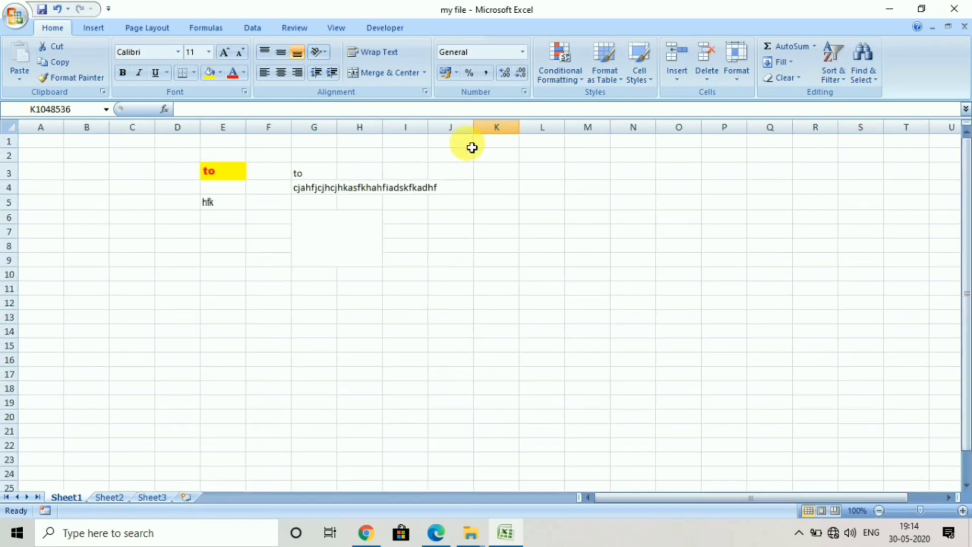
Step: Enter the number 15555641565.556655 in cell J8
left_click(470, 246)
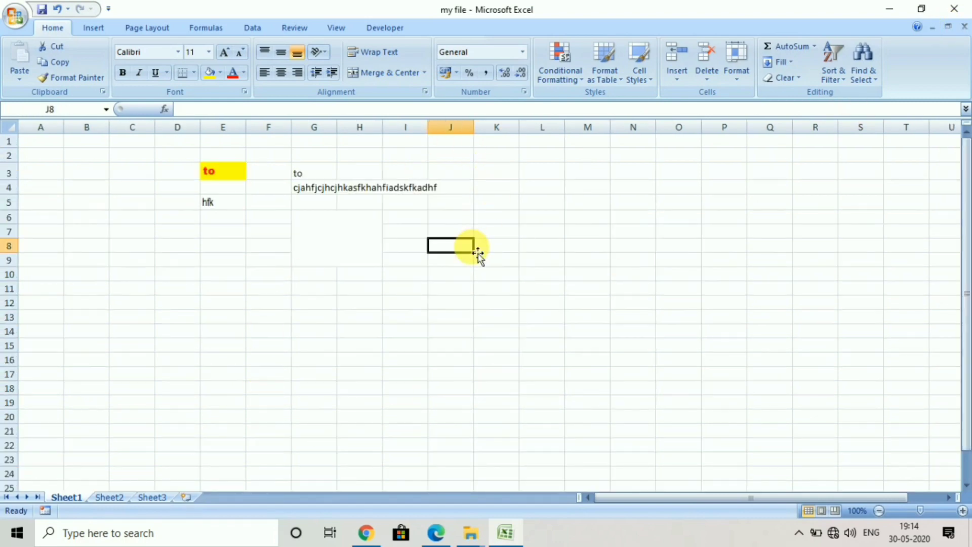
key("Num_Lock")
type("15555641565.556655")
key("Return")
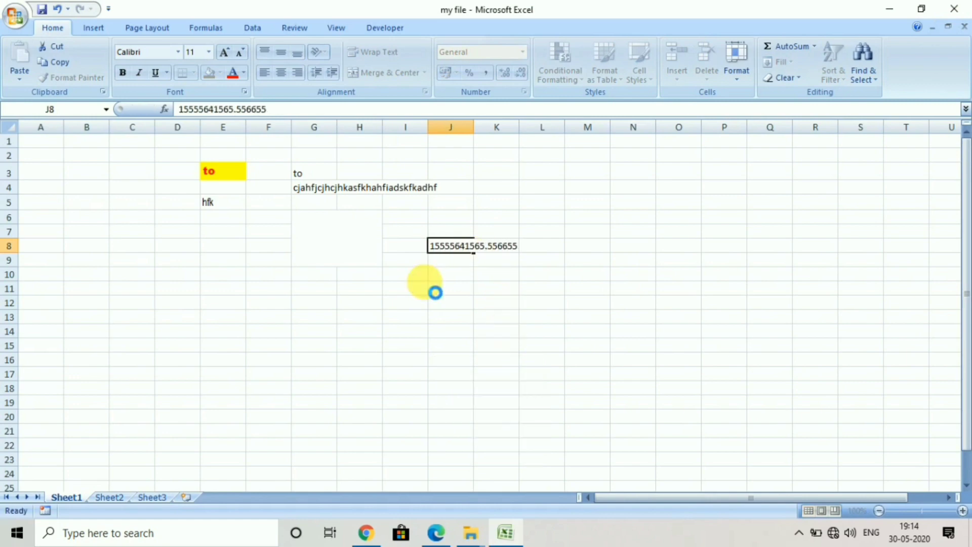
left_click(453, 273)
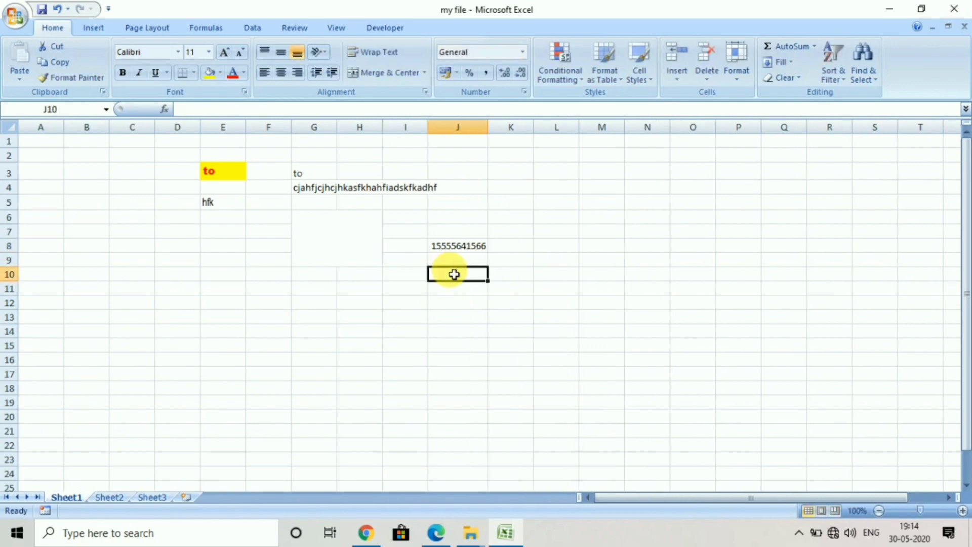
Step: Increase and decrease the decimal places of the number in cell J8, ending with no decimals
left_click(465, 250)
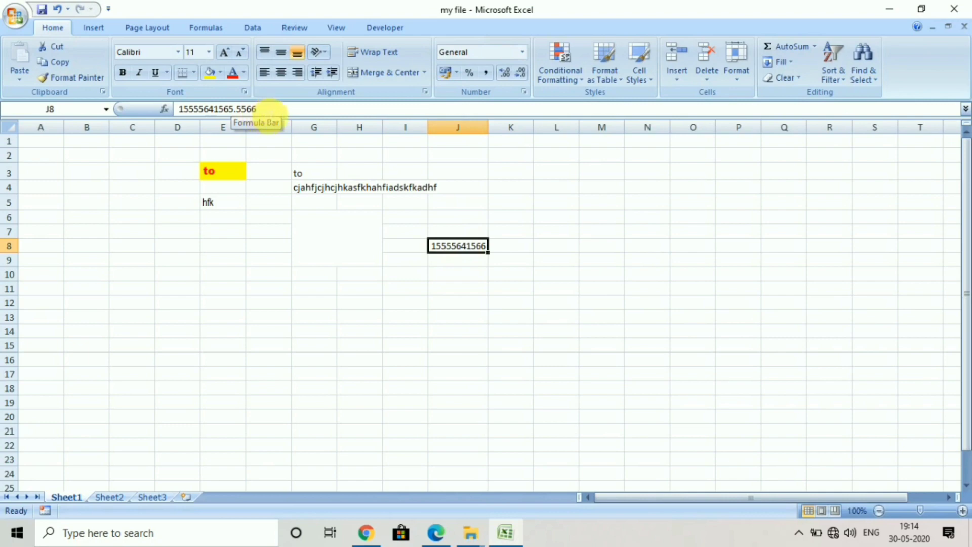
left_click(504, 74)
left_click(522, 74)
left_click(522, 74)
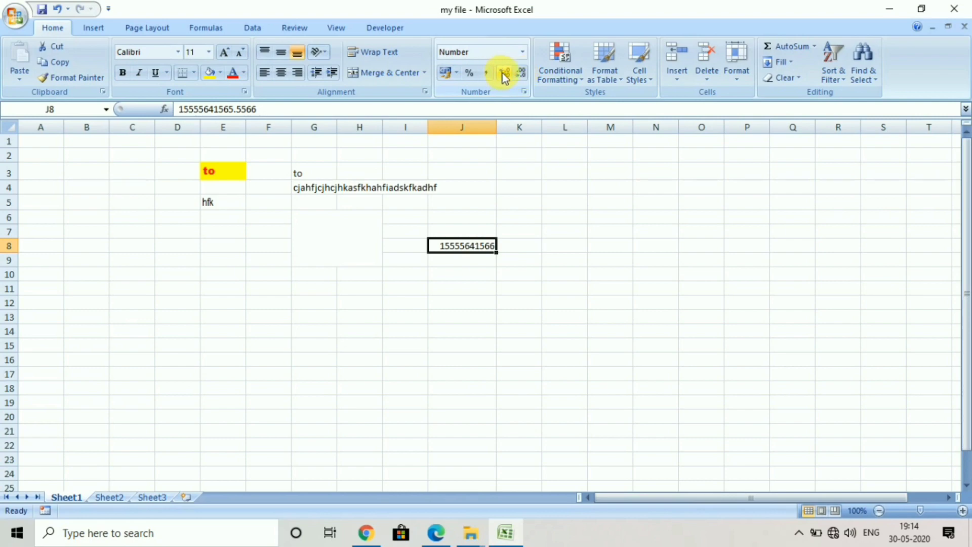
left_click(503, 74)
left_click(503, 74)
left_click(503, 74)
left_click(503, 74)
left_click(503, 74)
left_click(525, 75)
left_click(524, 75)
left_click(525, 75)
left_click(525, 75)
left_click(525, 75)
left_click(524, 75)
left_click(524, 75)
left_click(524, 75)
left_click(524, 75)
left_click(525, 75)
left_click(524, 75)
left_click(524, 75)
left_click(524, 75)
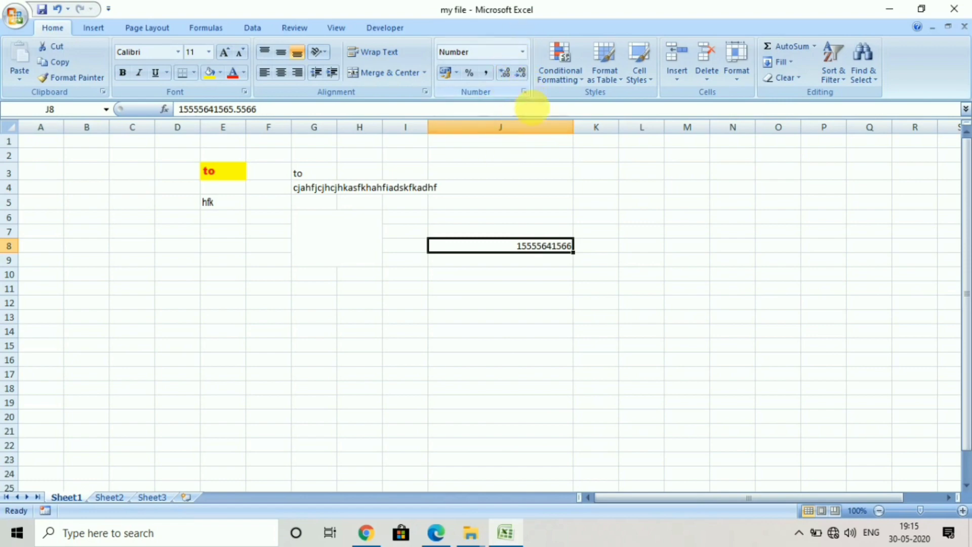
left_click(552, 217)
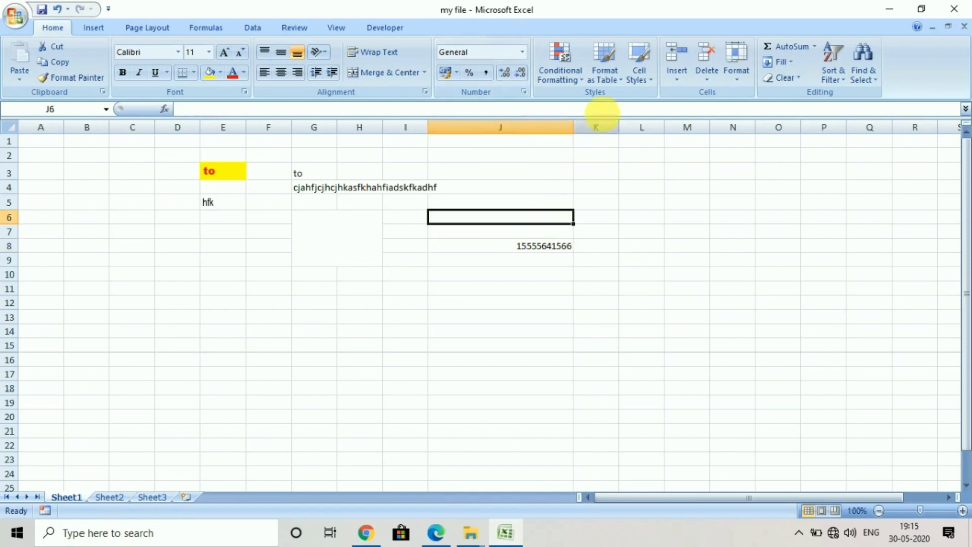
left_click(579, 81)
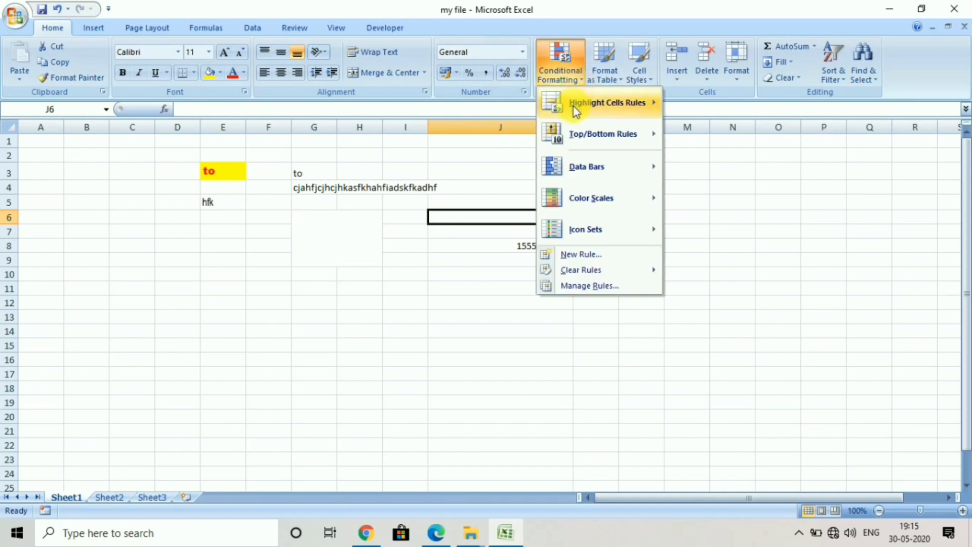
mouse_move(597, 103)
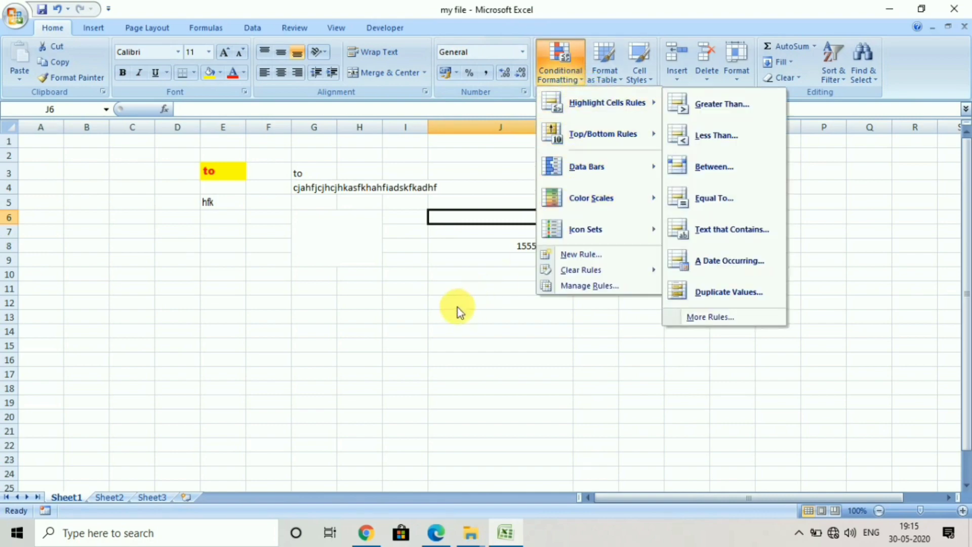
left_click(445, 293)
left_click(447, 292)
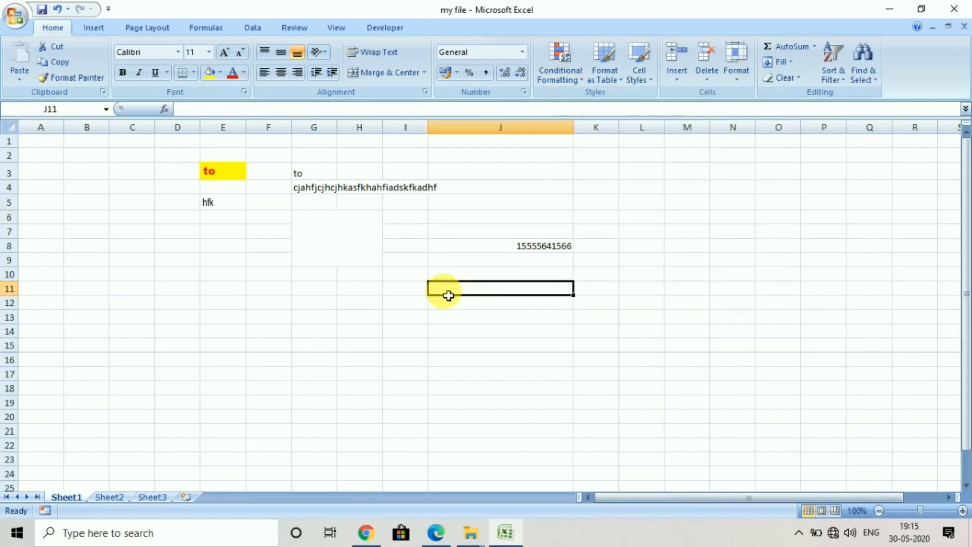
Step: Enter the values 20, 10, 15 and 14 in cells G11 to G14
left_click(322, 293)
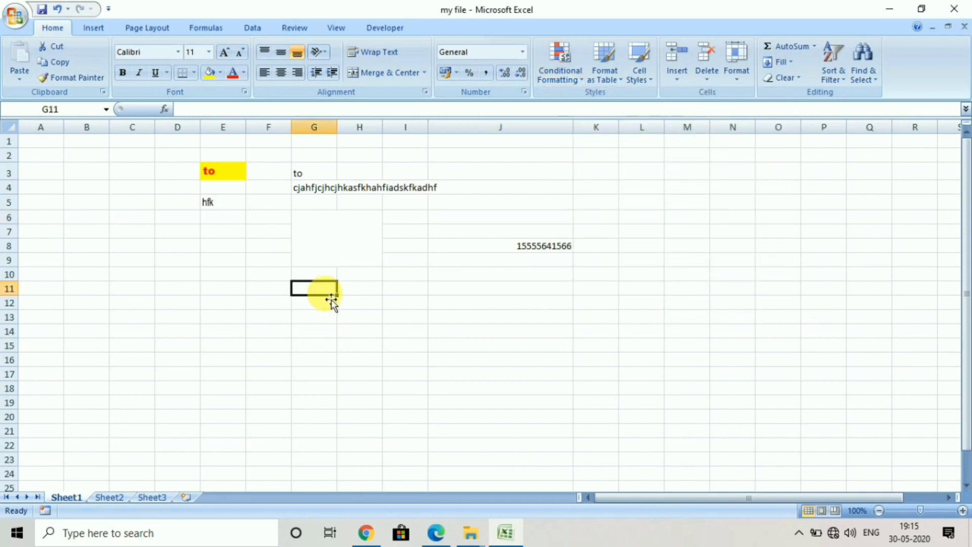
left_click(331, 299)
type("20")
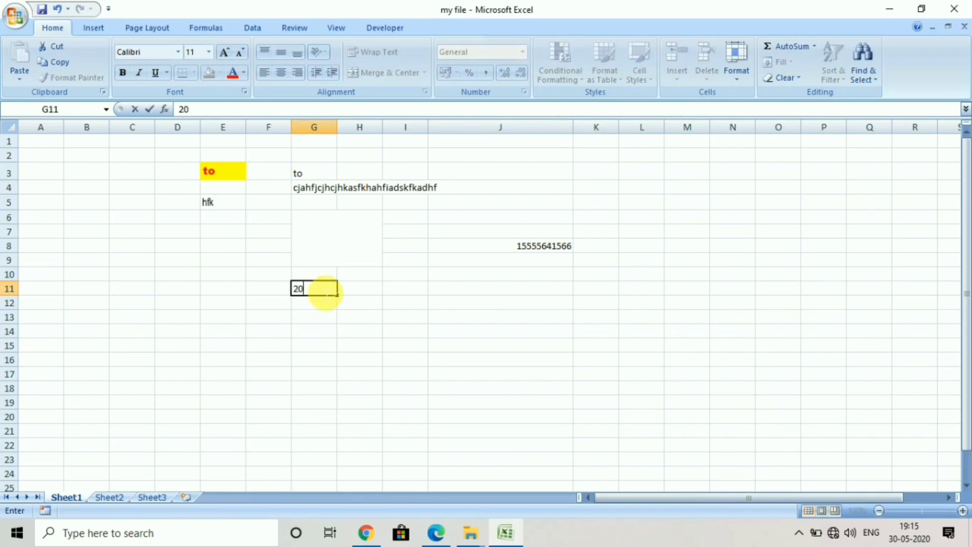
key("Return")
type("10")
key("Return")
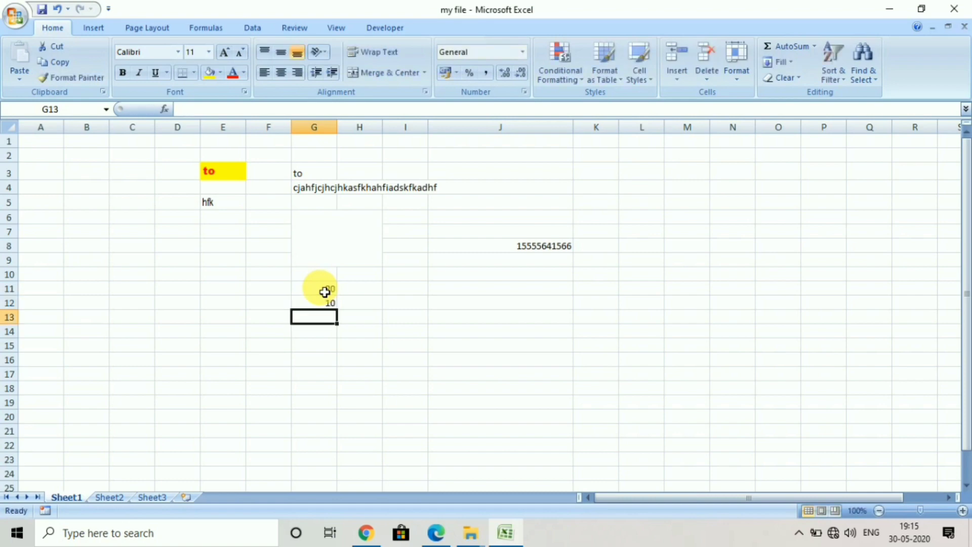
type("15")
key("Return")
type("14")
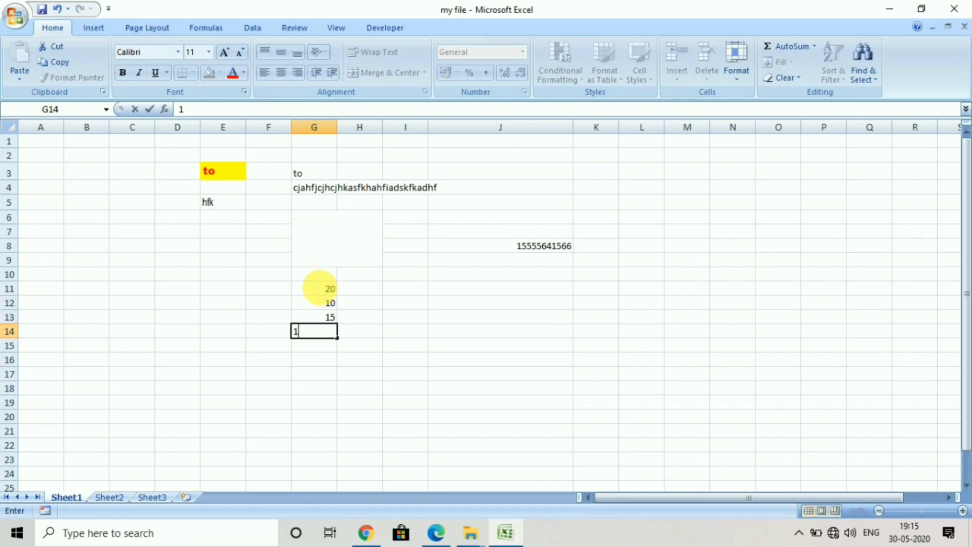
key("Return")
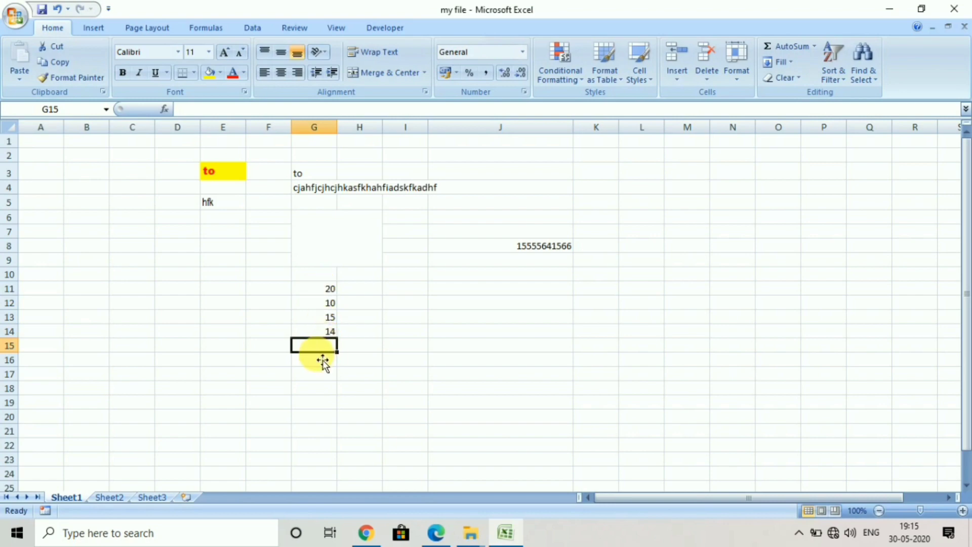
Step: Add a Greater Than 20 highlight rule with Light Red Fill with Dark Red Text to cell G11
left_click(326, 288)
left_click(577, 87)
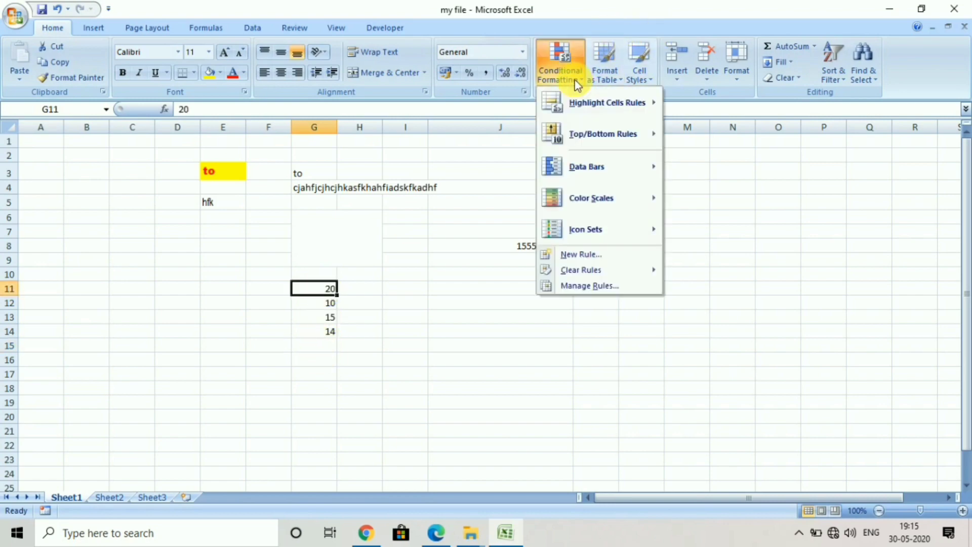
mouse_move(583, 129)
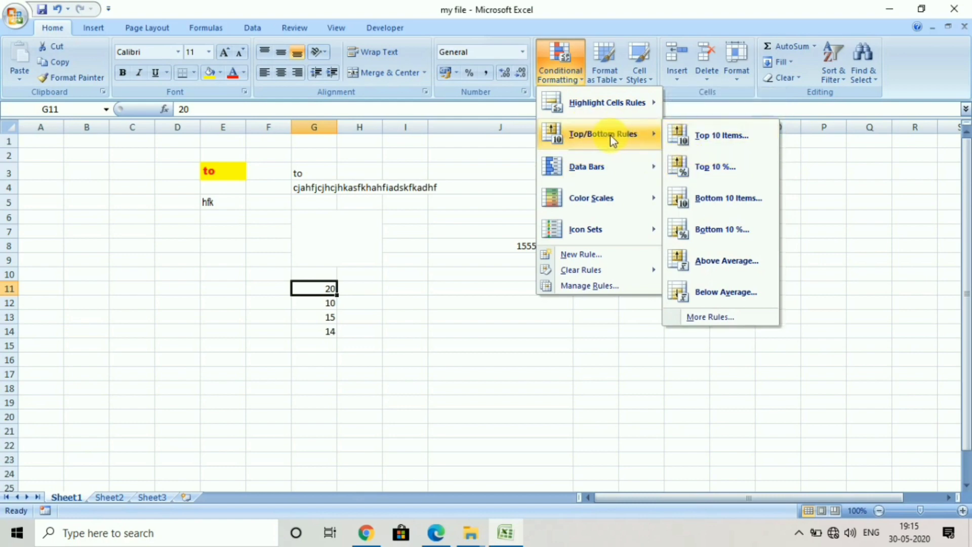
mouse_move(603, 107)
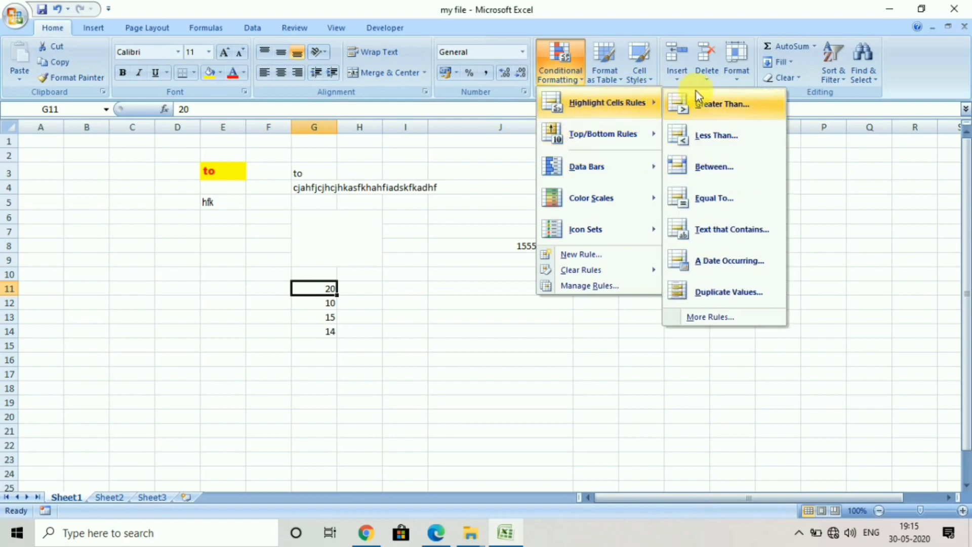
left_click(706, 105)
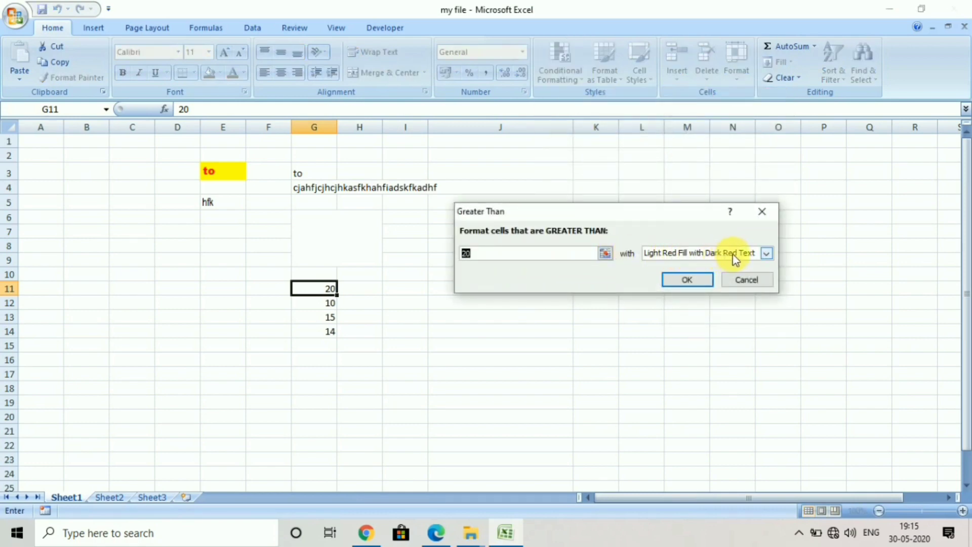
left_click(690, 282)
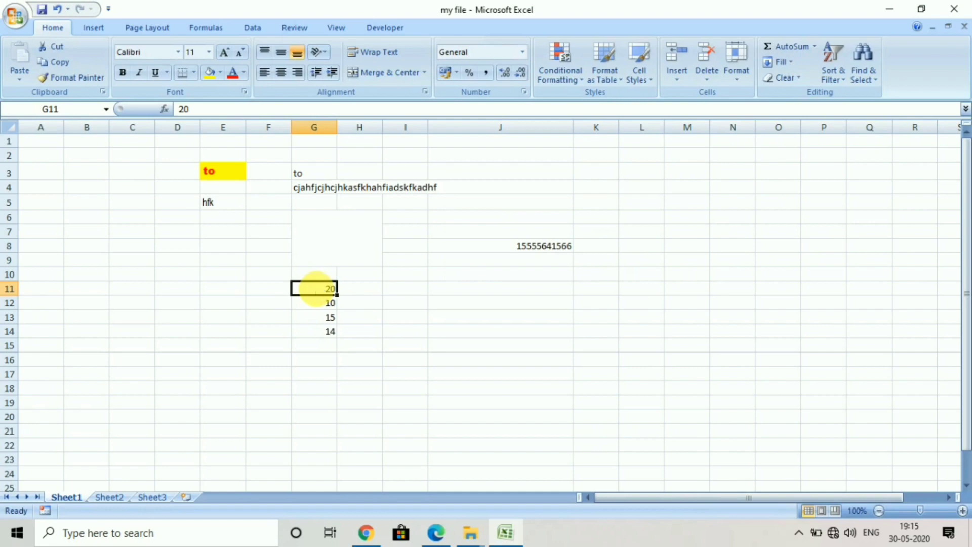
Step: Change cell G11 to 22 to test the highlight rule, and undo the entry
type("22")
key("Return")
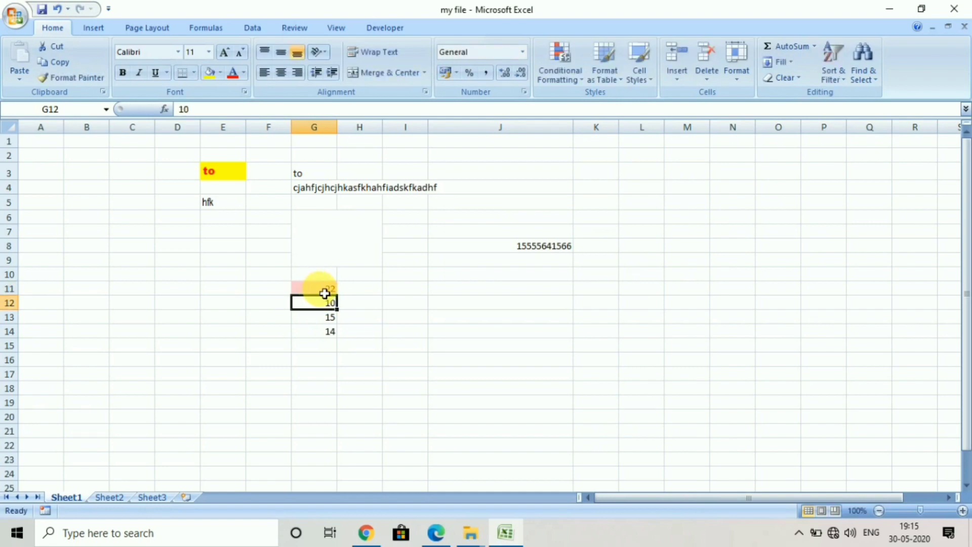
left_click(324, 294)
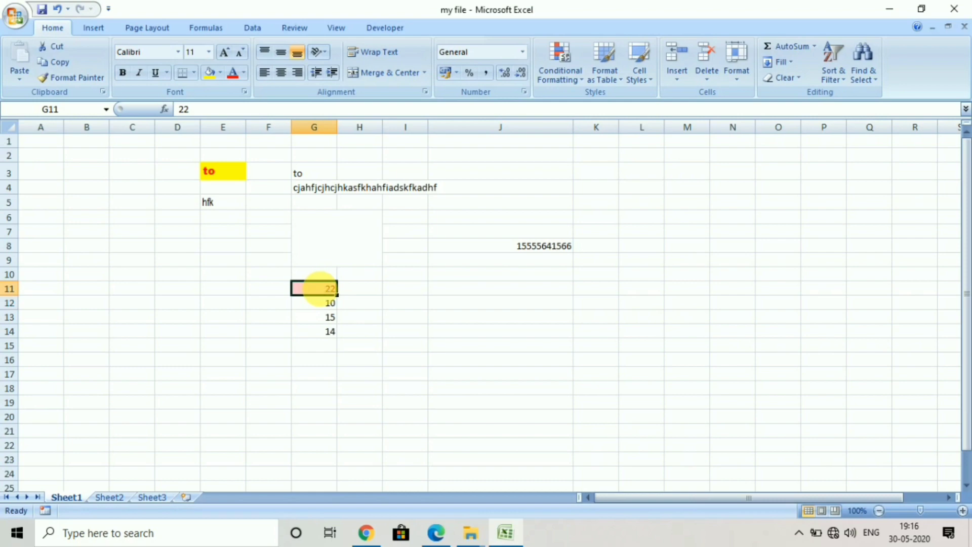
key("ctrl+z")
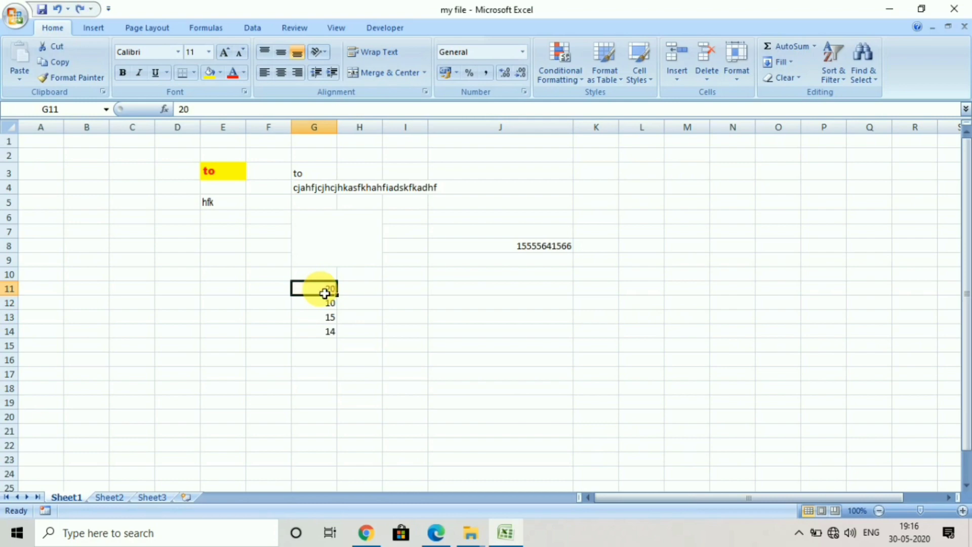
left_click(572, 70)
mouse_move(577, 199)
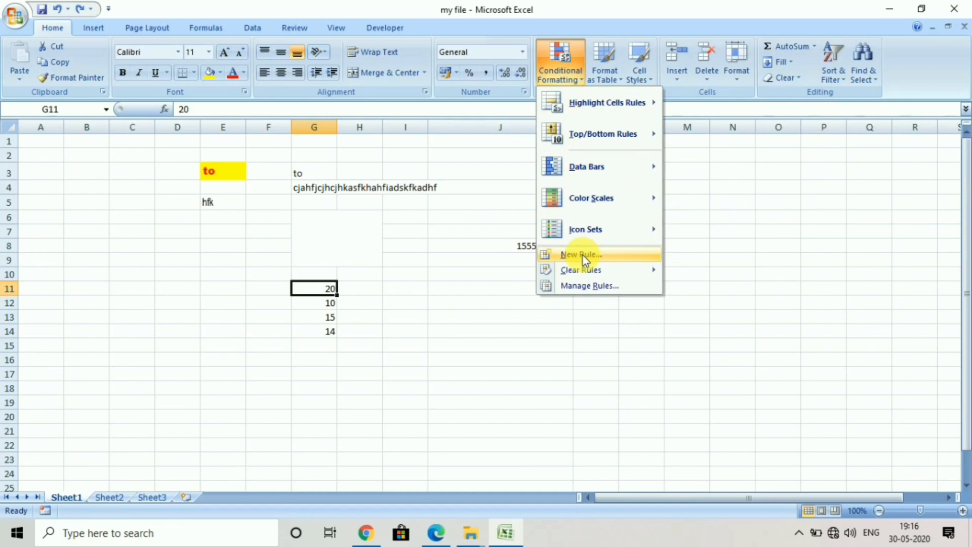
left_click(450, 301)
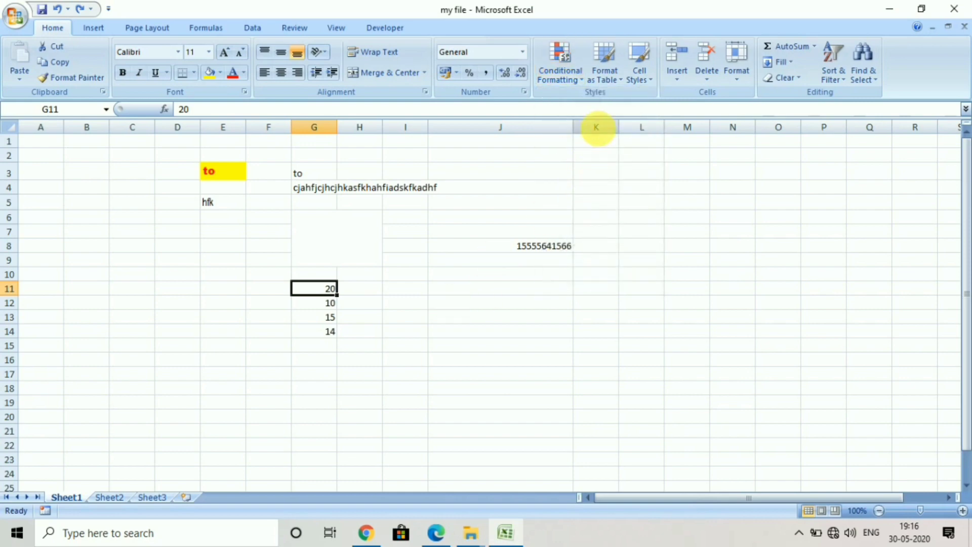
Step: Format cells G11 to G14 as a table in a light blue-header style, switching it to the red and finally the green variant
left_click(614, 81)
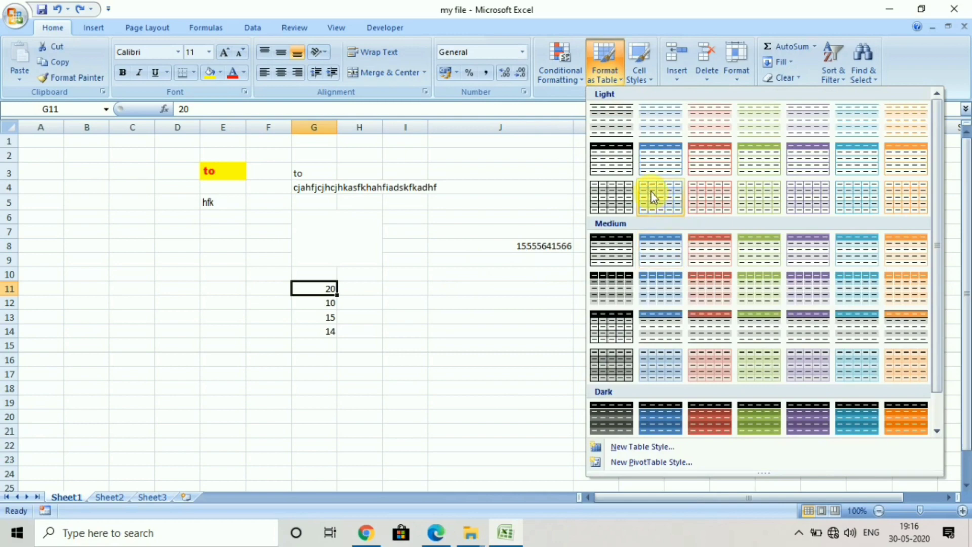
left_click(659, 171)
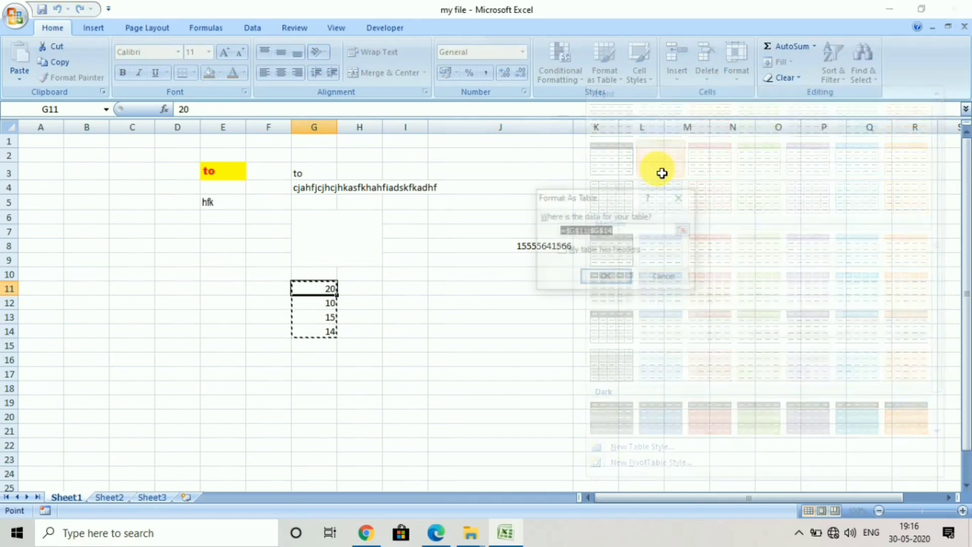
left_click(609, 279)
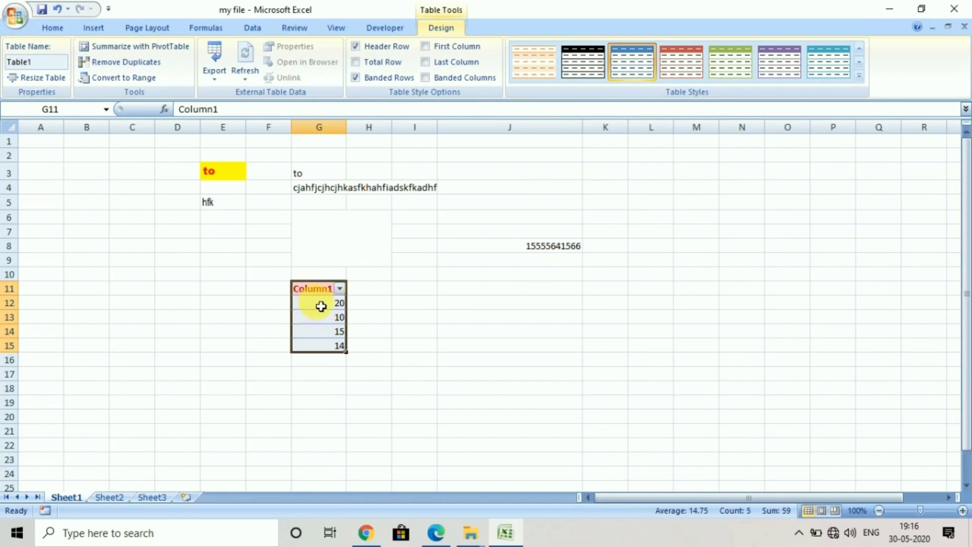
left_click(681, 79)
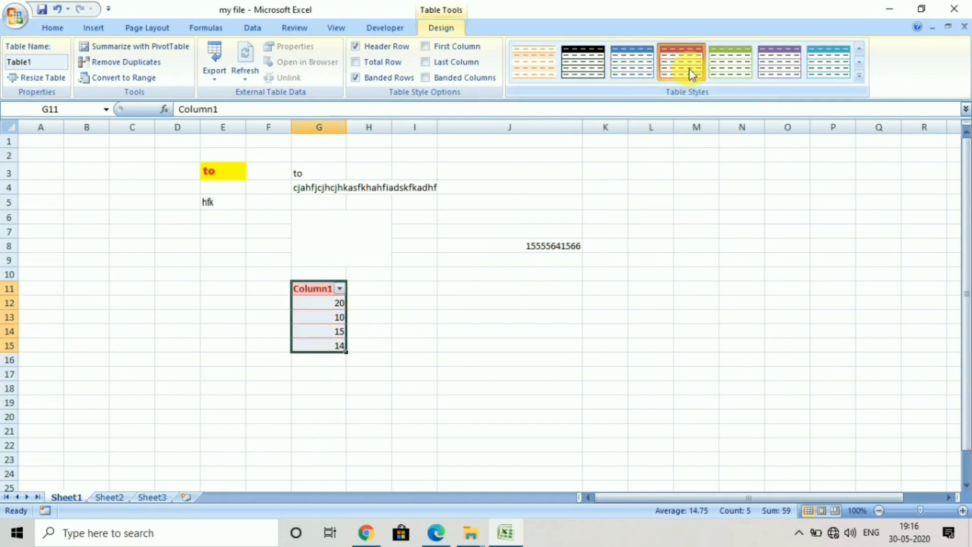
left_click(724, 60)
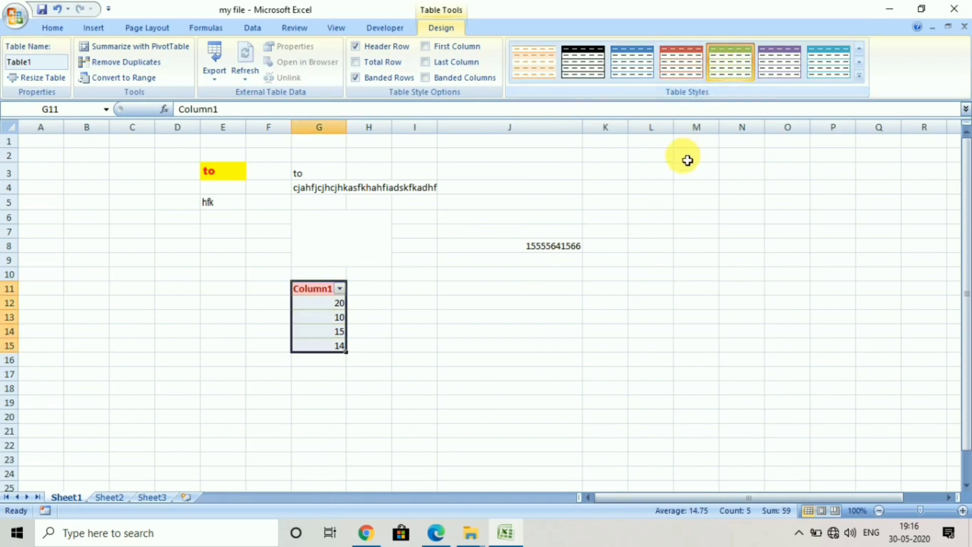
Step: Undo the recent edits back to before the text in G4, the number in J8 and the table were added
left_click(681, 170)
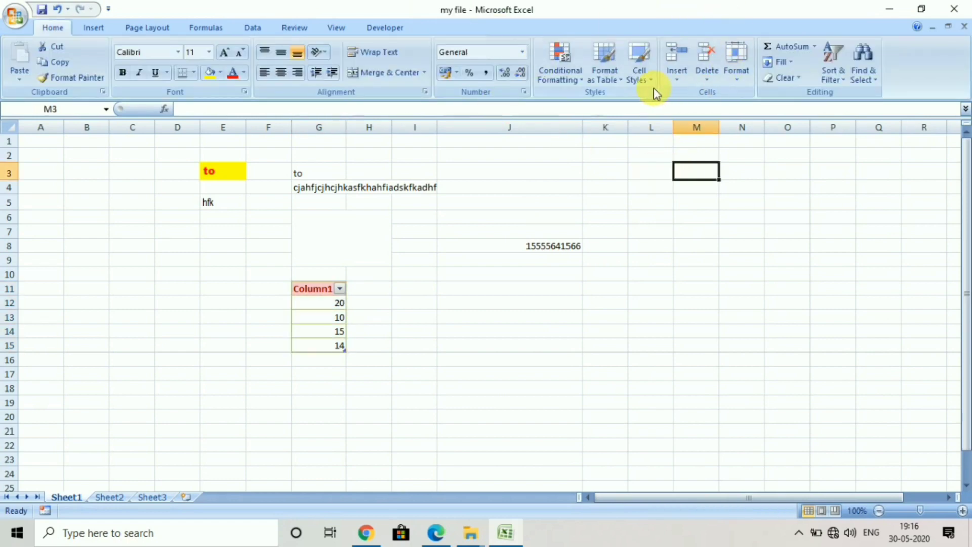
key("ctrl+z")
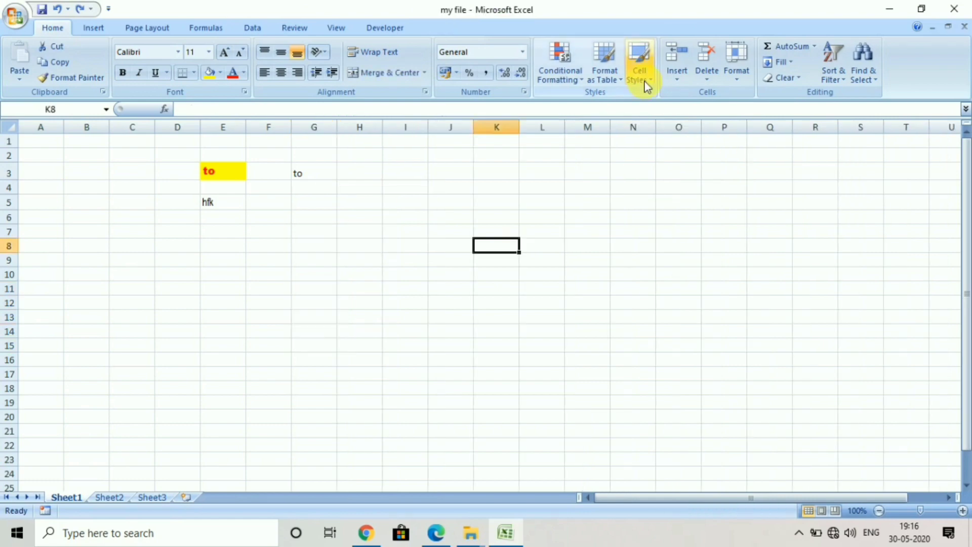
left_click(647, 86)
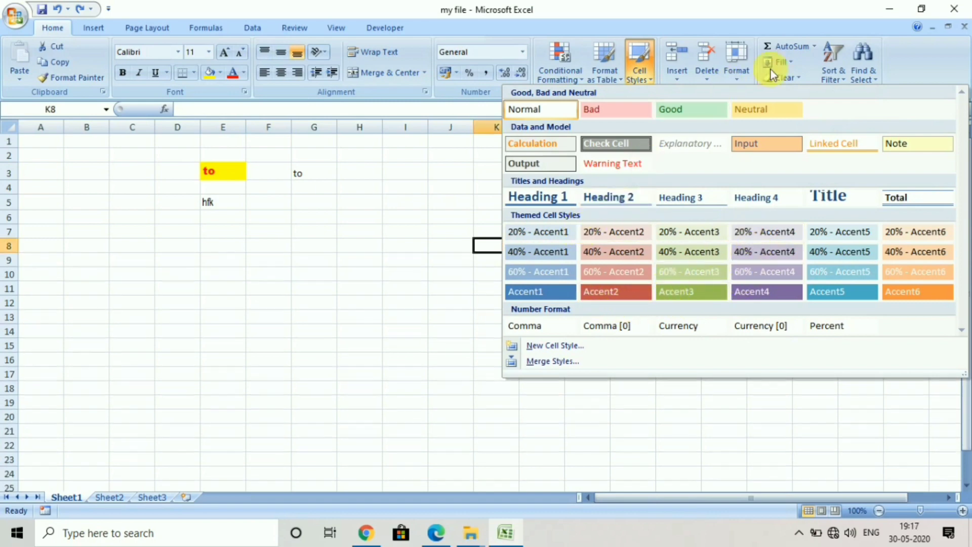
left_click(397, 218)
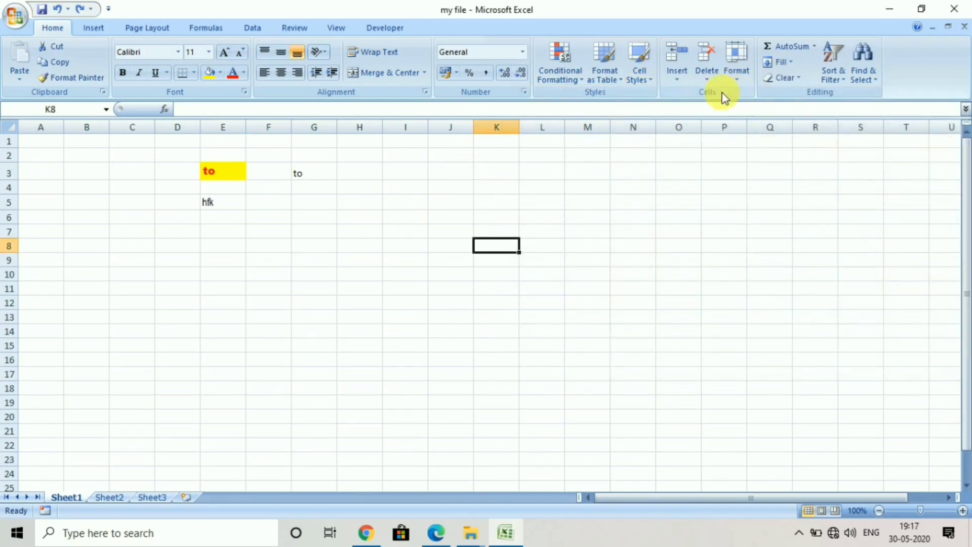
Step: Insert a sheet row above row 4 and delete the inserted row again
left_click(678, 81)
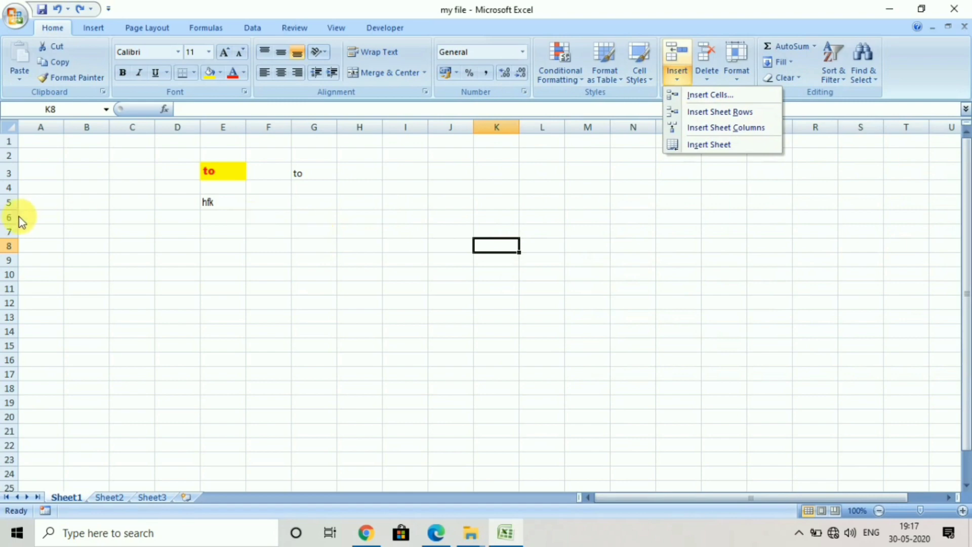
left_click(39, 222)
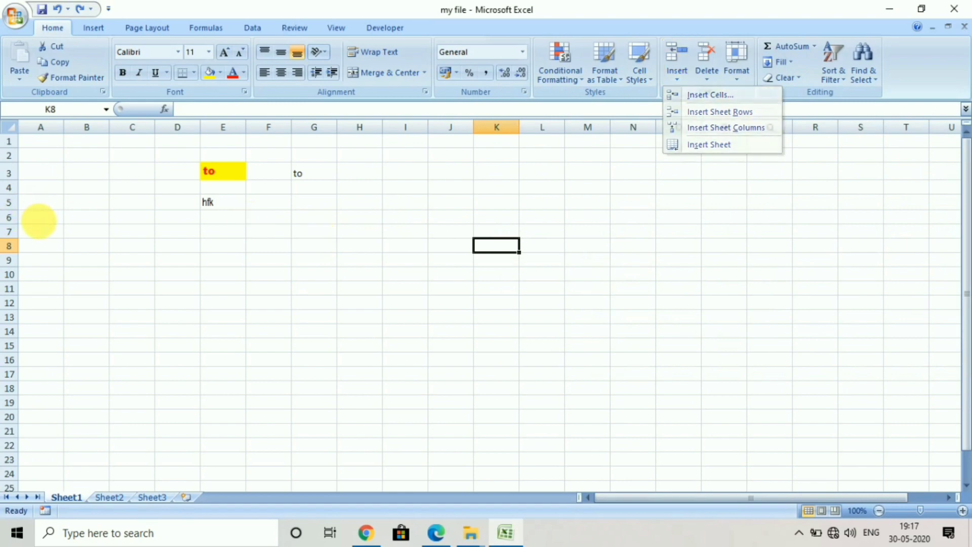
left_click(37, 189)
left_click(9, 187)
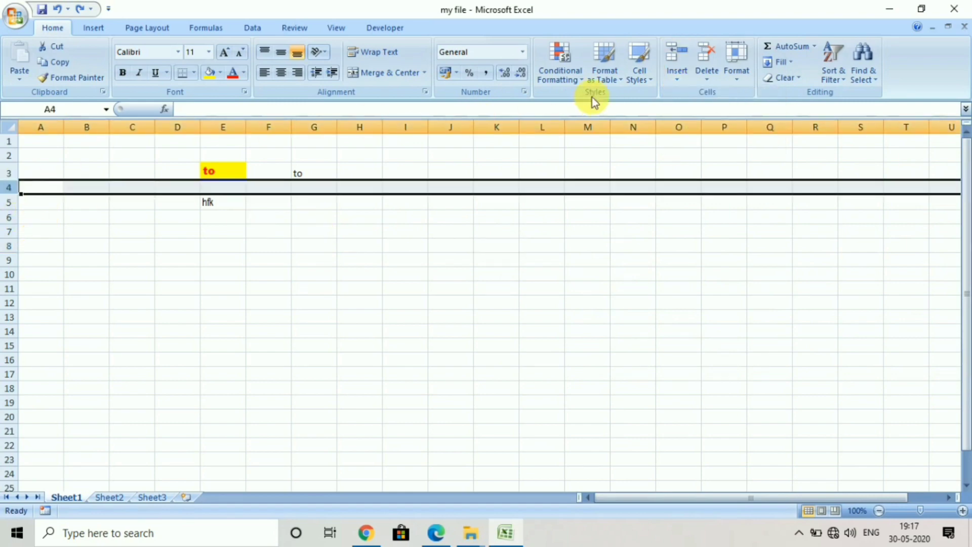
left_click(681, 76)
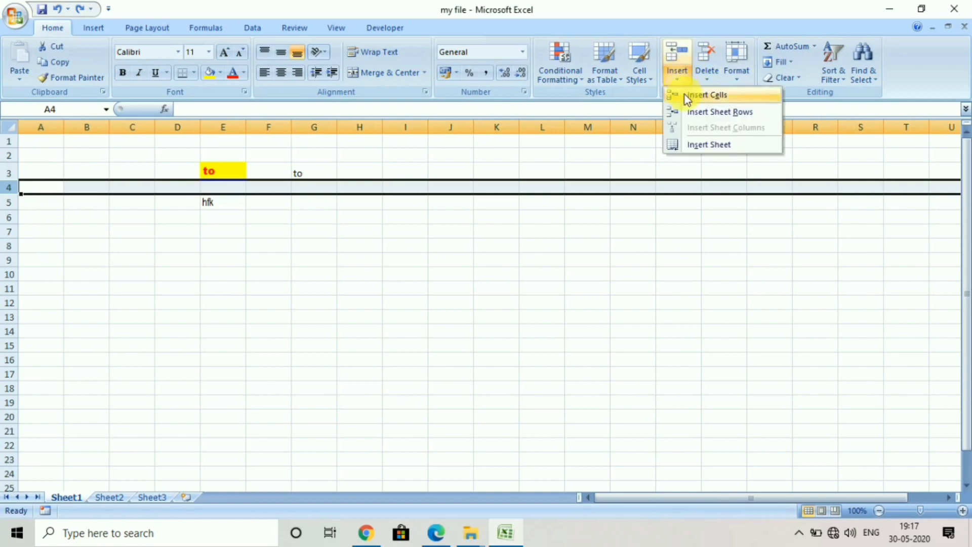
left_click(692, 112)
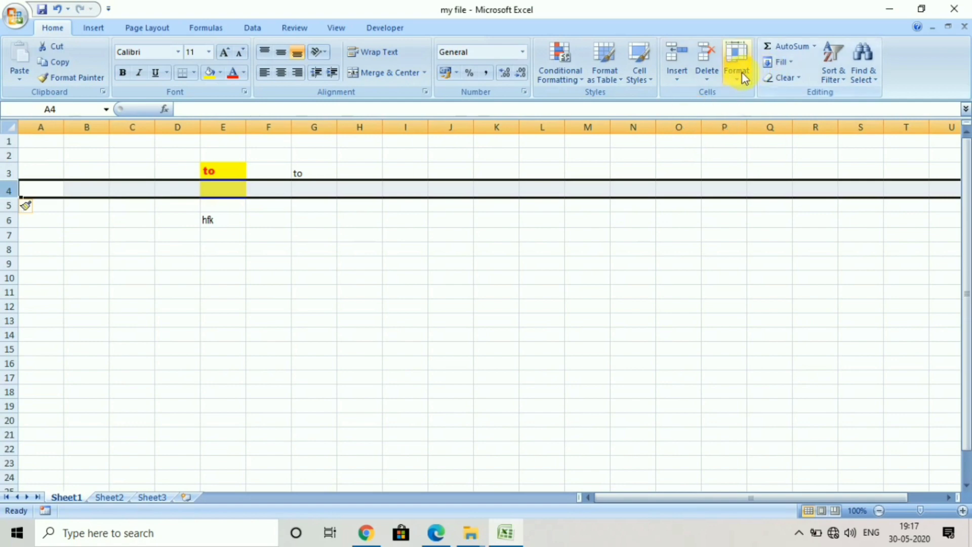
left_click(705, 83)
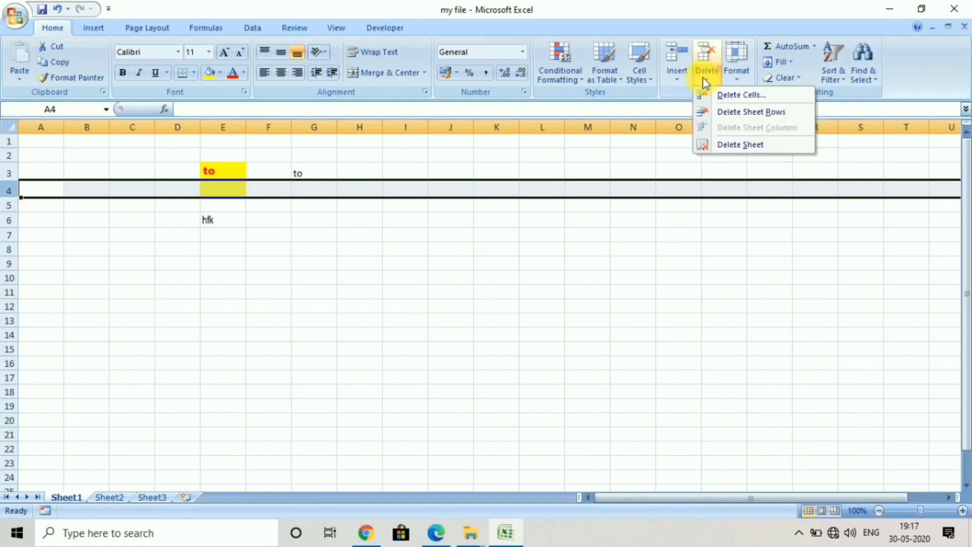
left_click(734, 112)
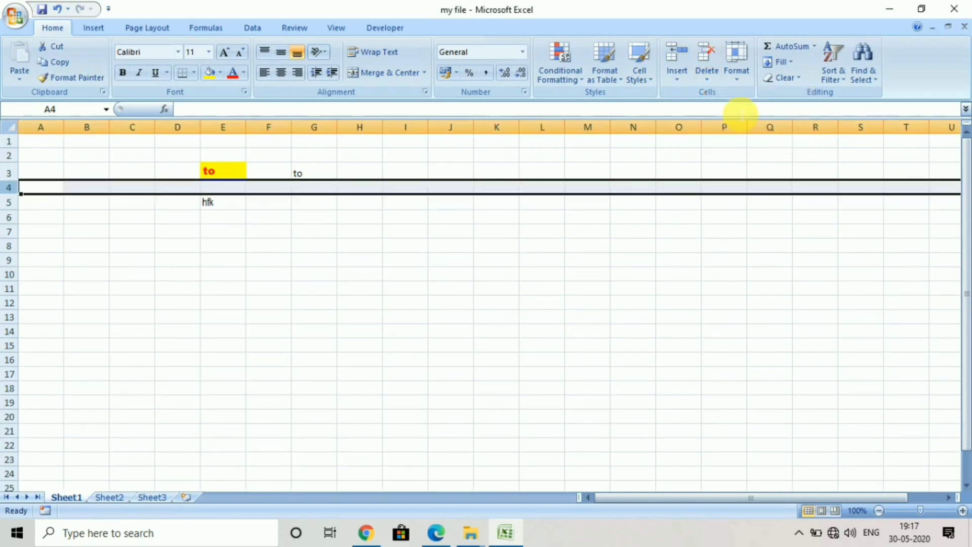
Step: Hide row 4 and unhide it again
left_click(737, 78)
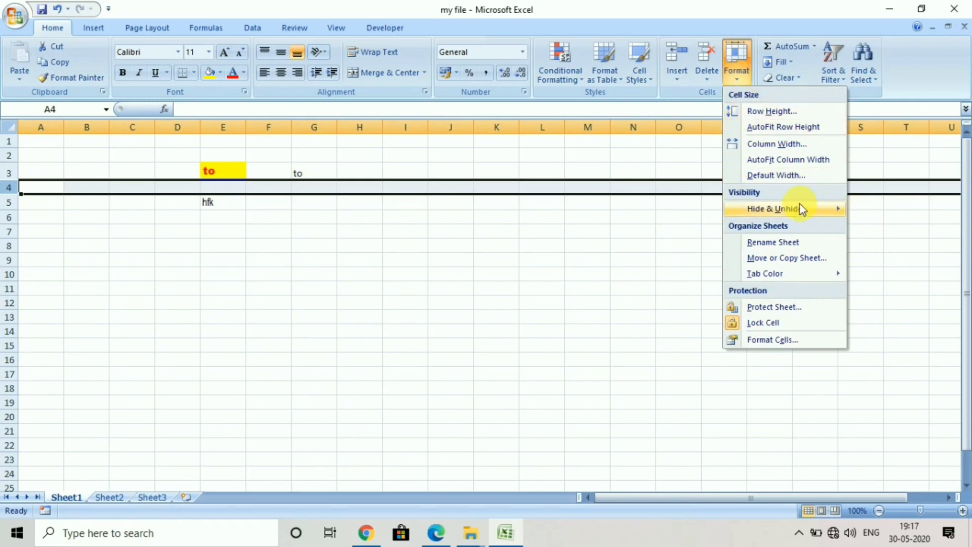
mouse_move(800, 208)
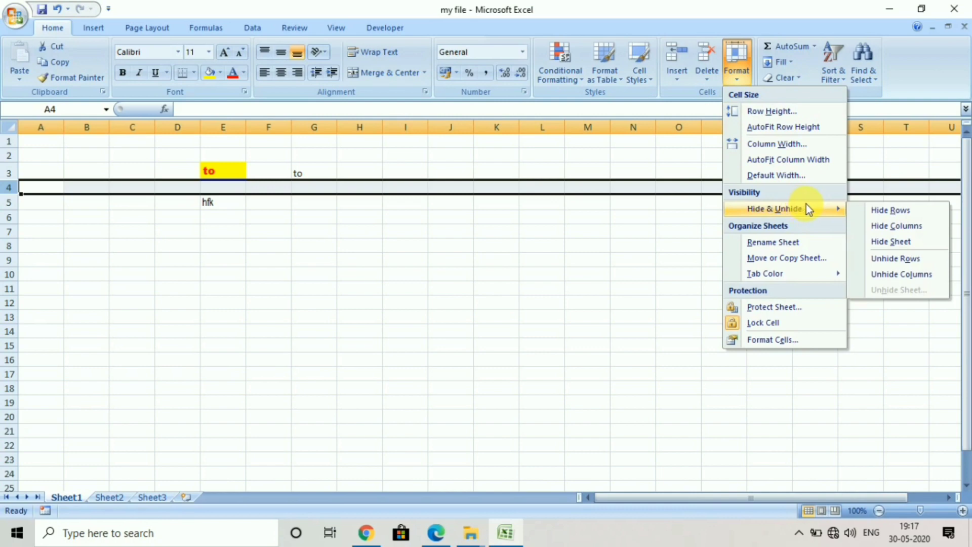
left_click(874, 209)
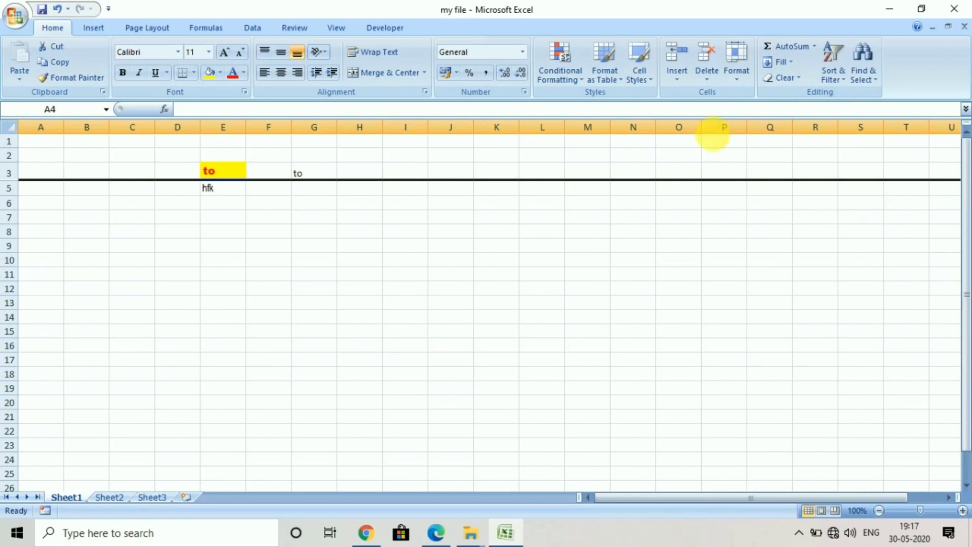
left_click(742, 74)
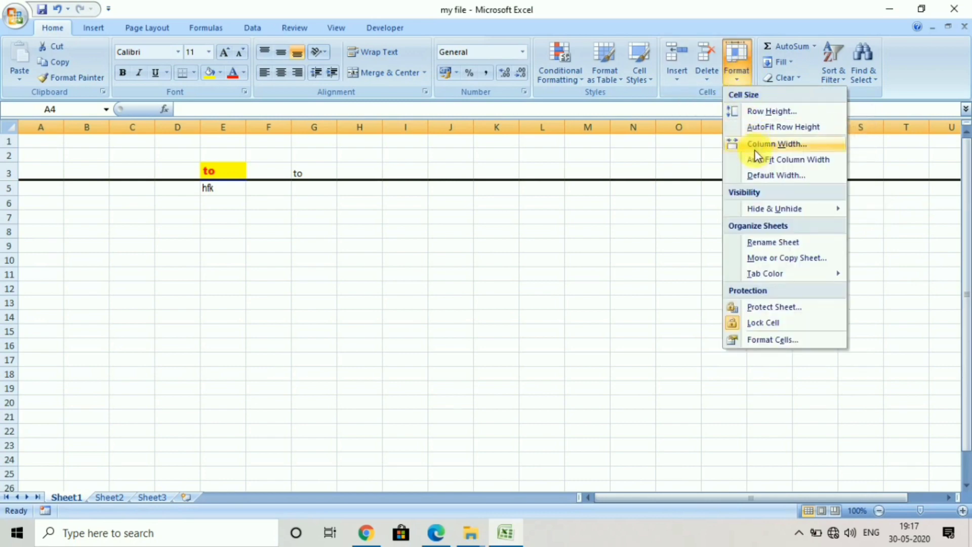
mouse_move(779, 209)
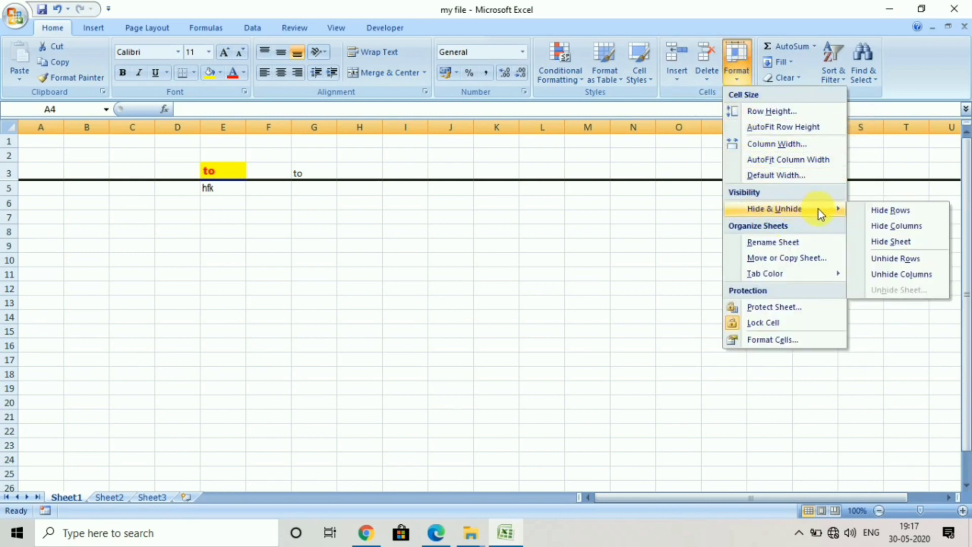
left_click(886, 258)
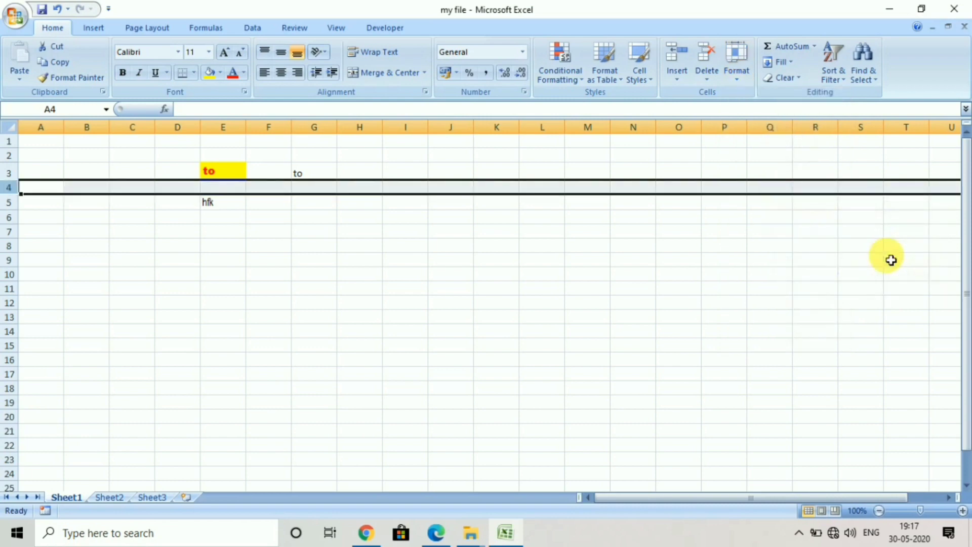
left_click(746, 81)
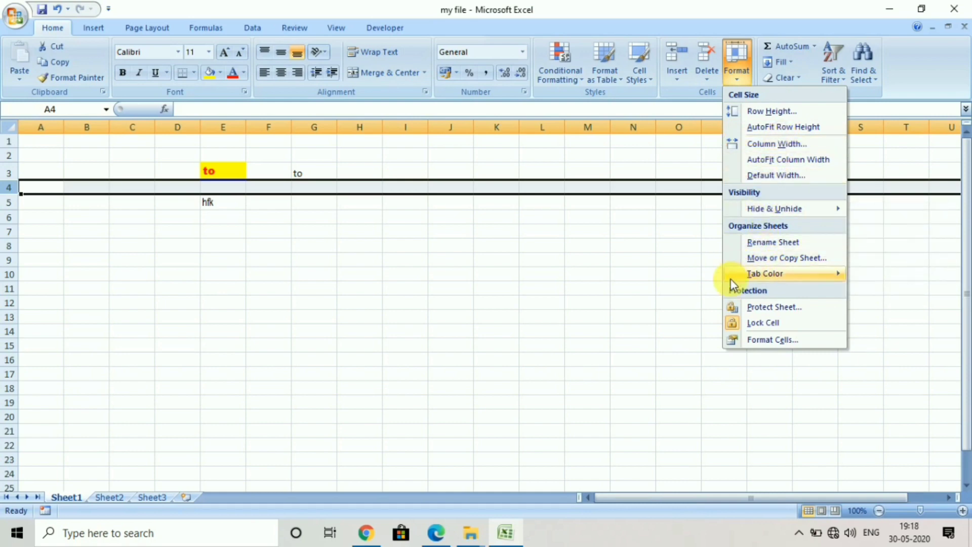
mouse_move(730, 276)
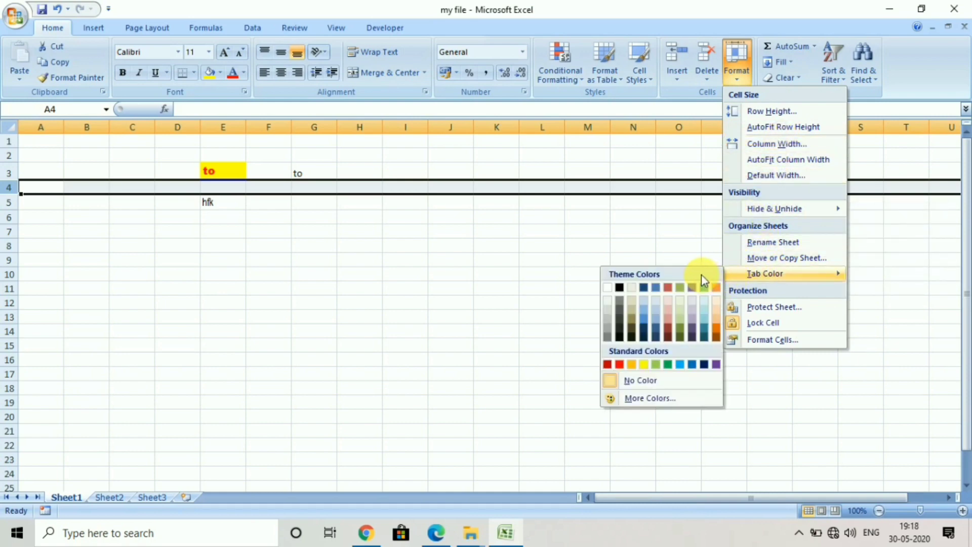
left_click(690, 244)
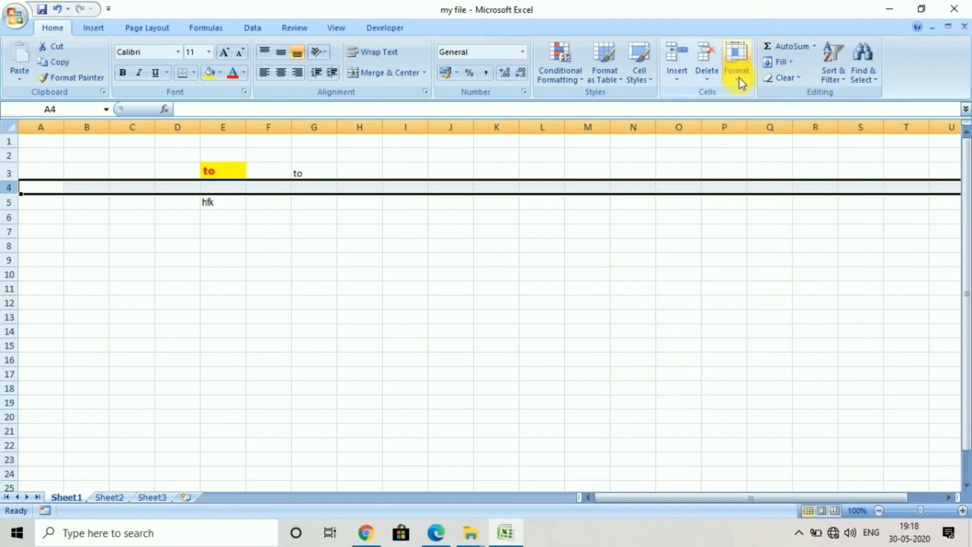
left_click(813, 48)
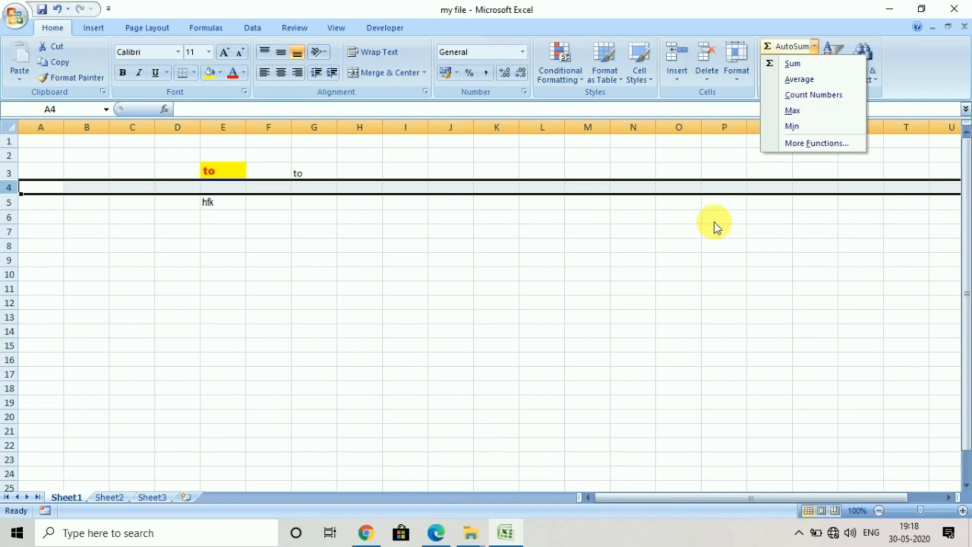
left_click(775, 205)
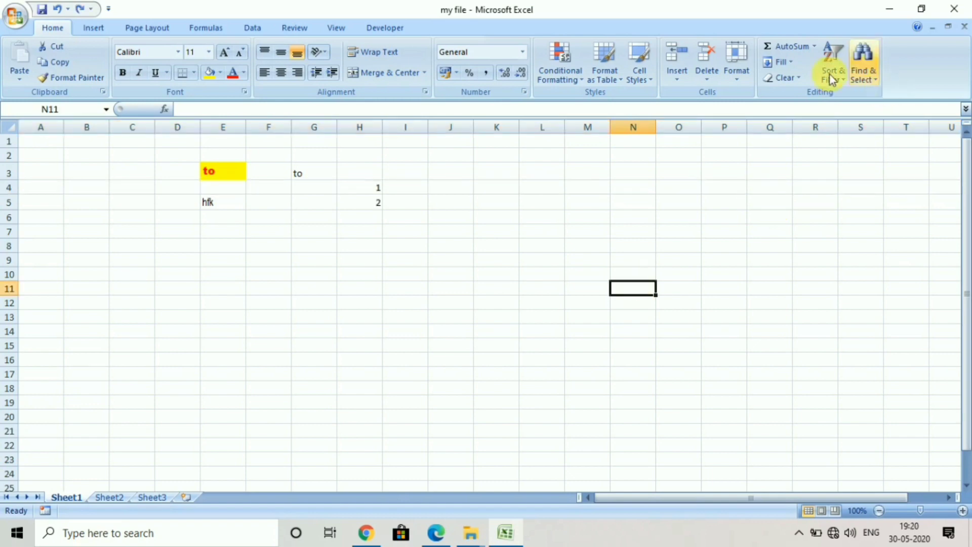
left_click(784, 81)
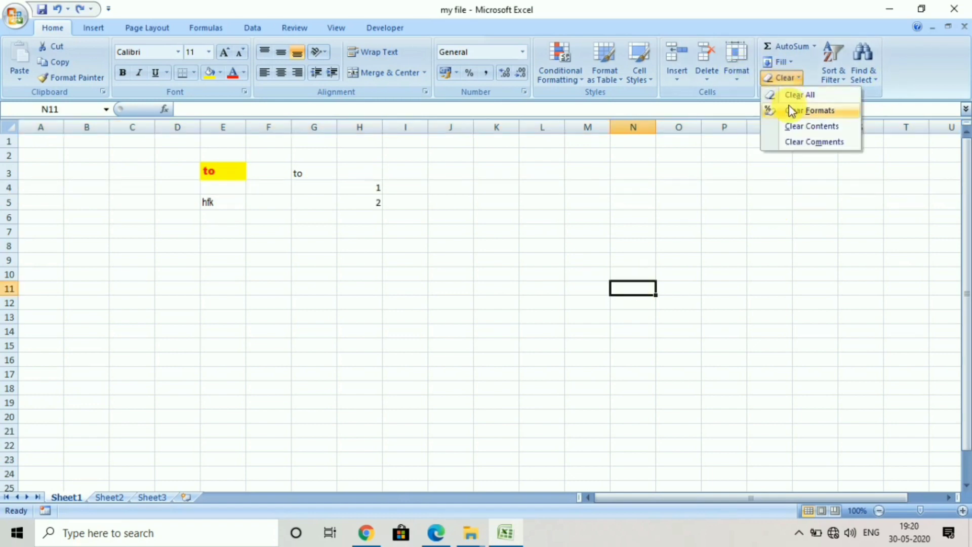
left_click(670, 228)
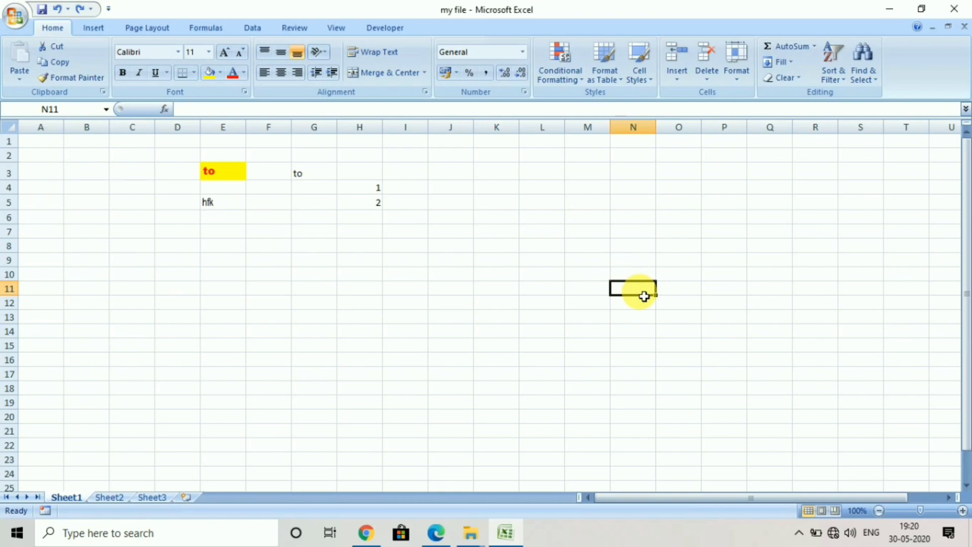
left_click(617, 266)
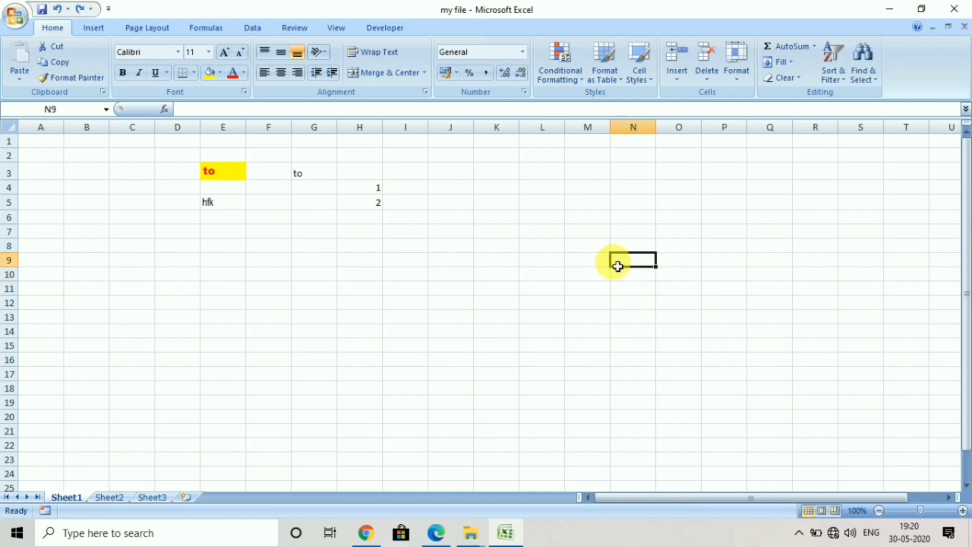
Step: Insert a comment reading "jcmSSJK" on cell K6
right_click(643, 256)
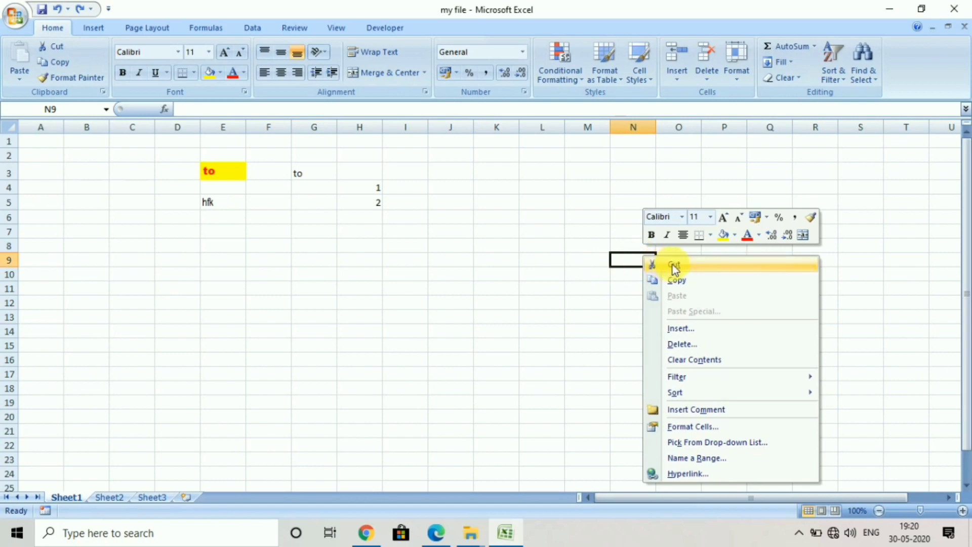
left_click(377, 256)
left_click(491, 223)
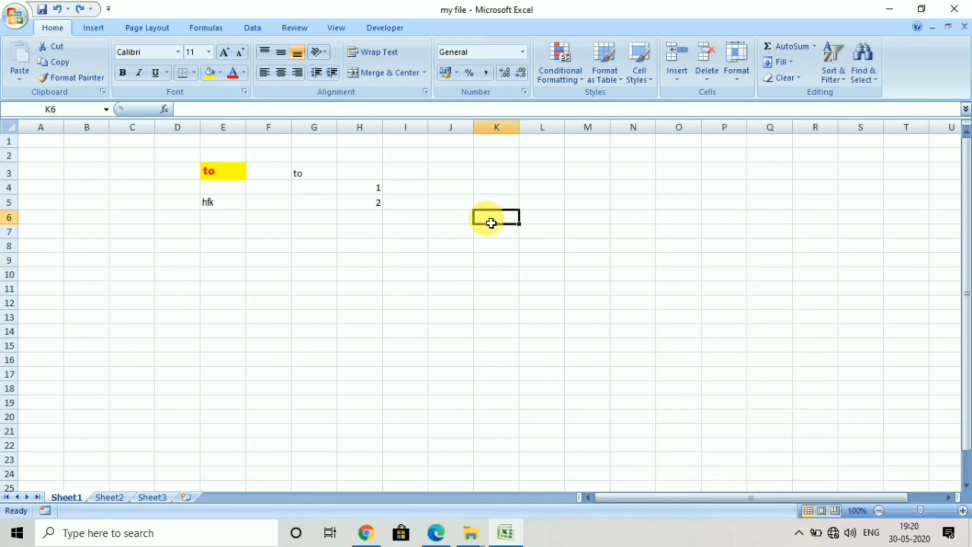
right_click(490, 222)
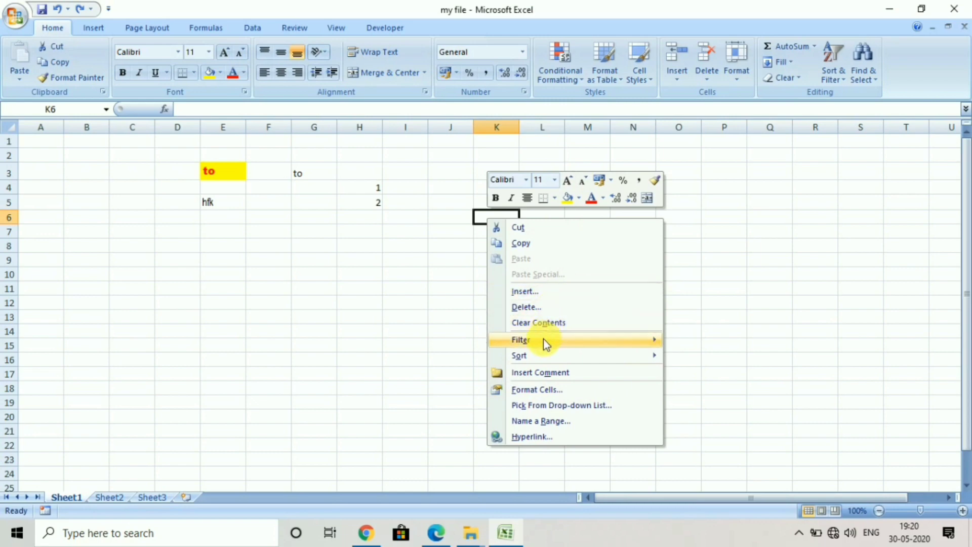
left_click(546, 372)
type("jcmbdjk")
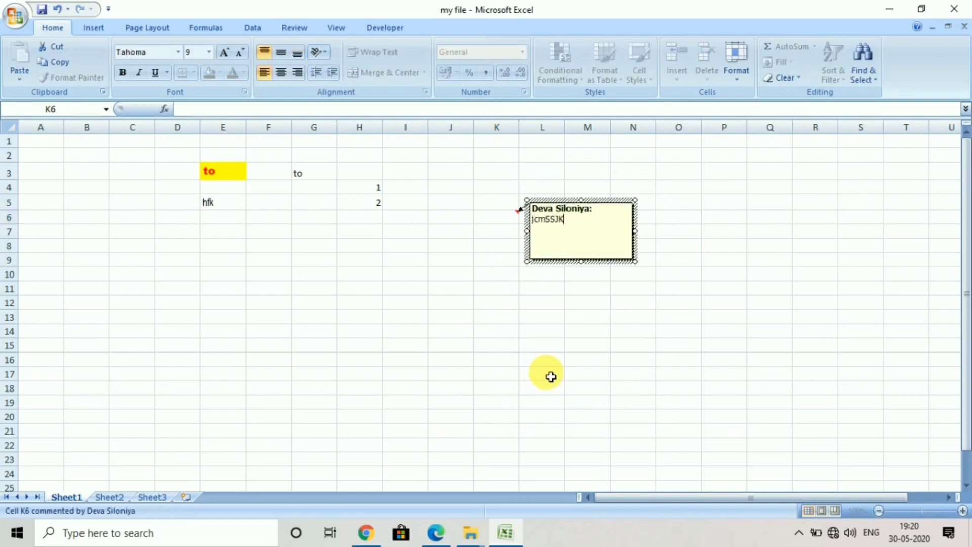
left_click(563, 314)
Step: Clear the comment from cell K6
left_click(506, 219)
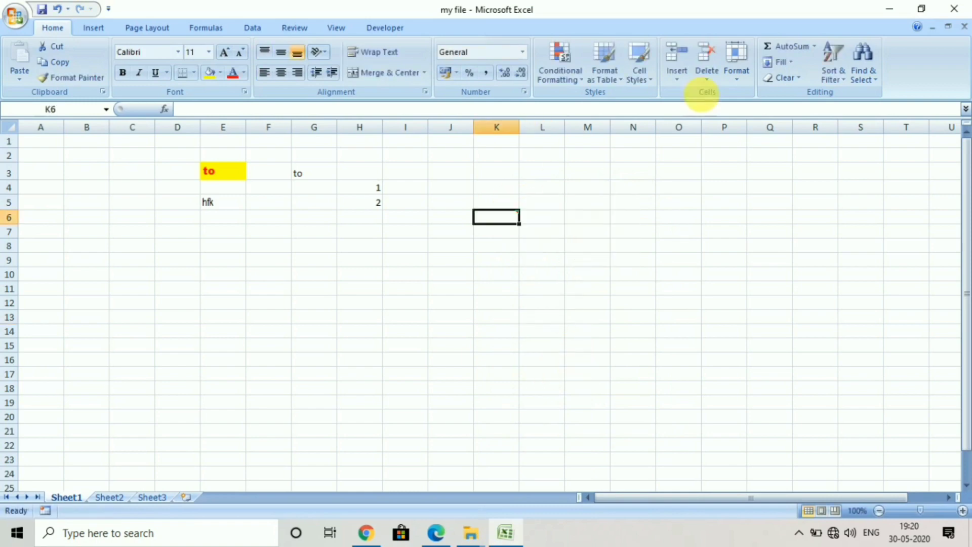
left_click(782, 78)
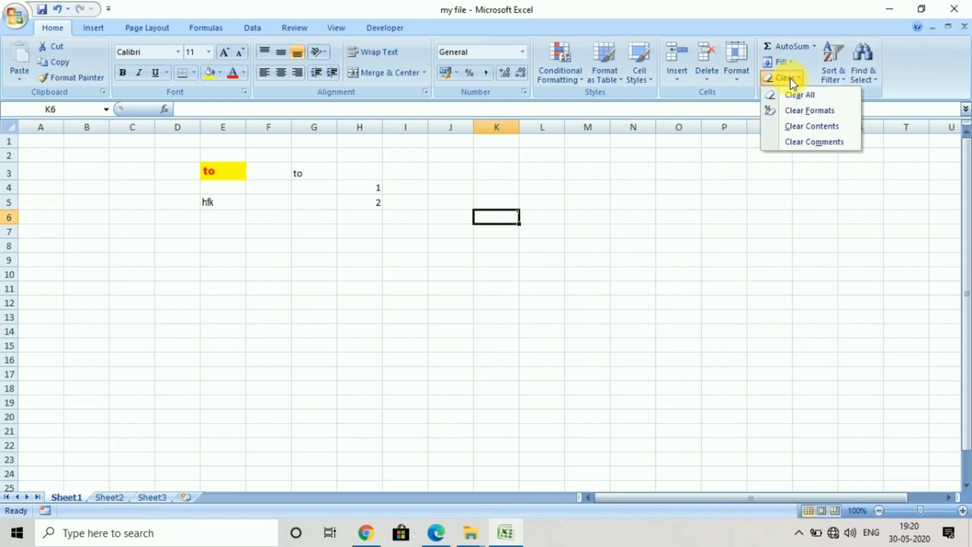
left_click(806, 138)
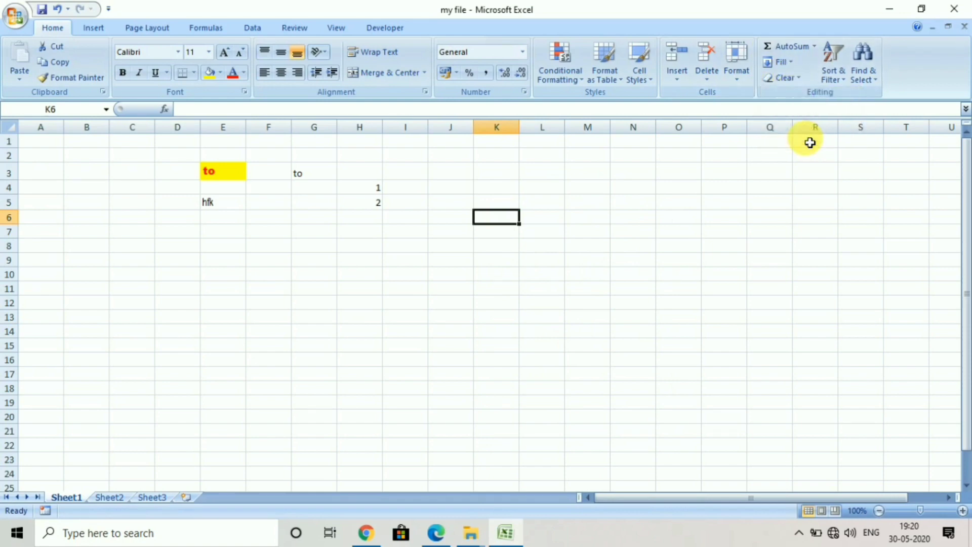
left_click(501, 204)
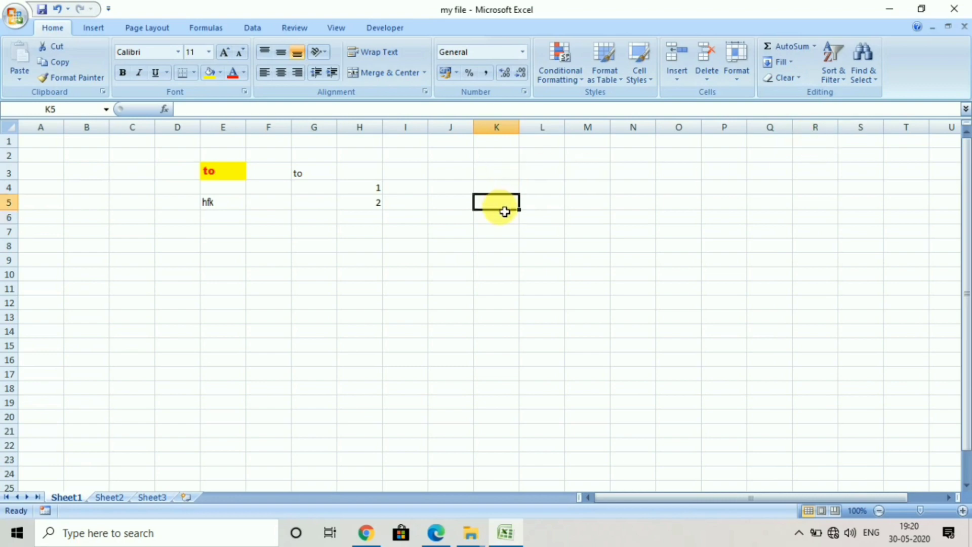
Step: Find the text "to" in the sheet and move through its occurrences one after another
left_click(867, 81)
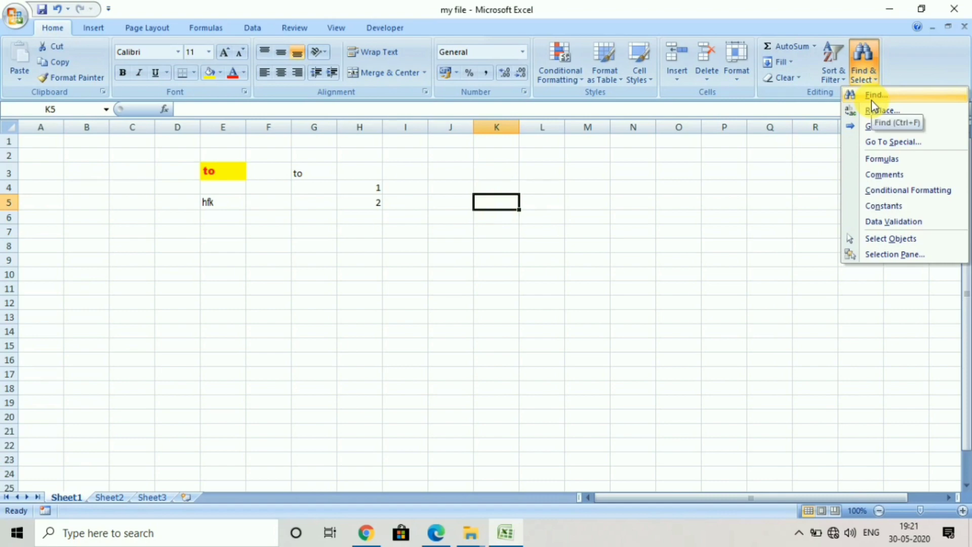
left_click(870, 99)
type("to")
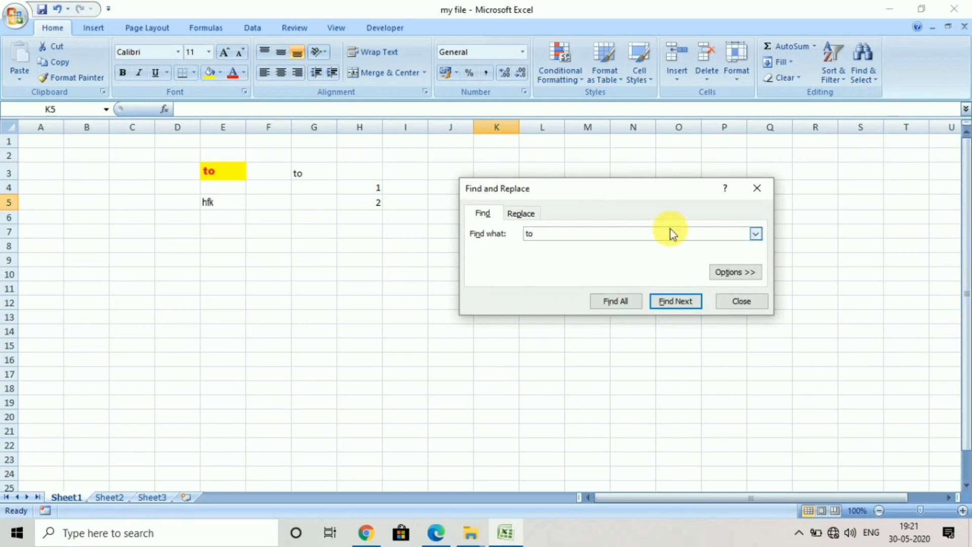
left_click(673, 302)
left_click(673, 301)
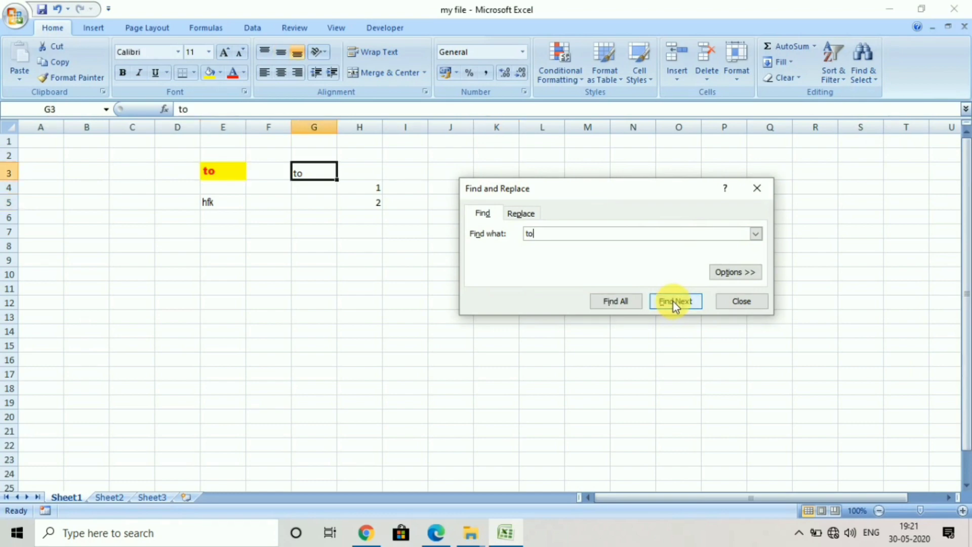
left_click(673, 302)
left_click(673, 301)
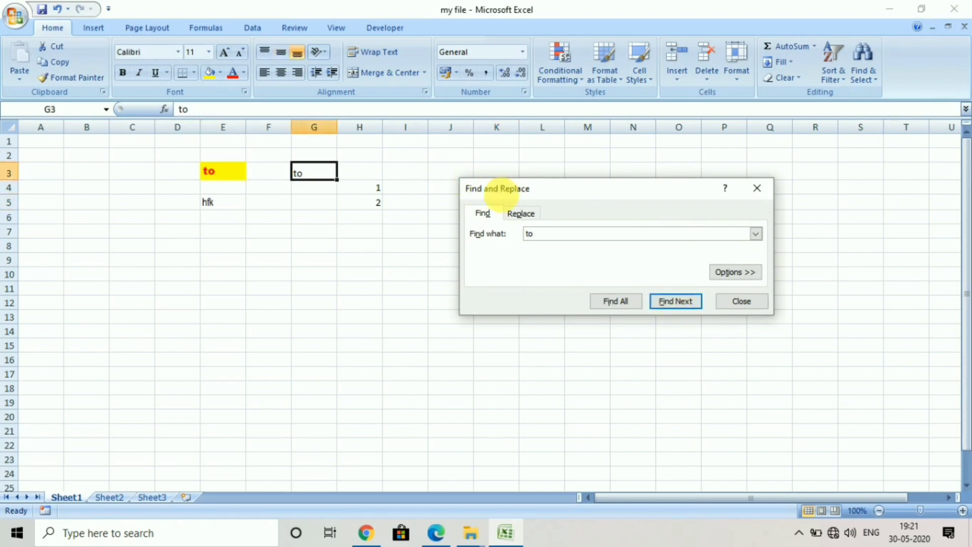
Step: Replace all occurrences of "to" with "that" and close the Find and Replace dialog
left_click(522, 213)
left_click(542, 250)
type("that")
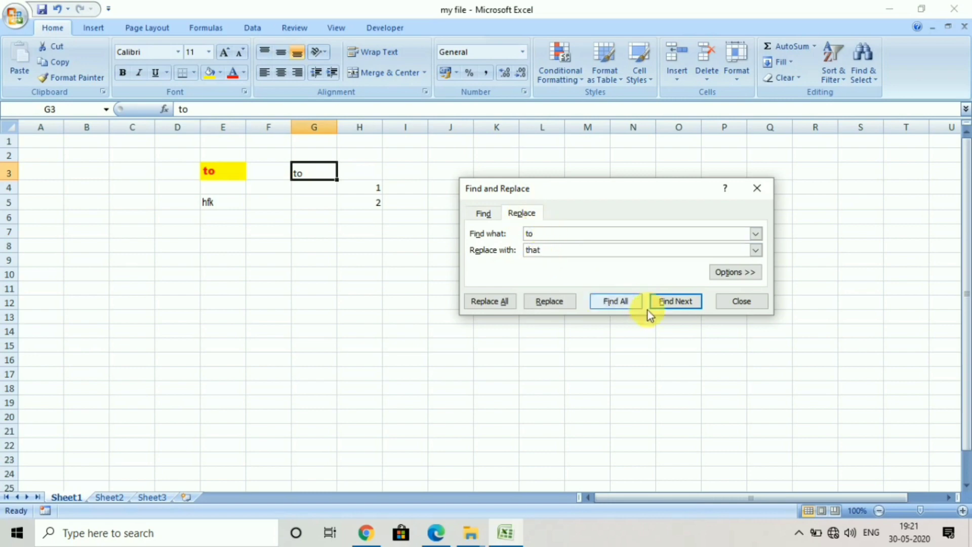
left_click(499, 304)
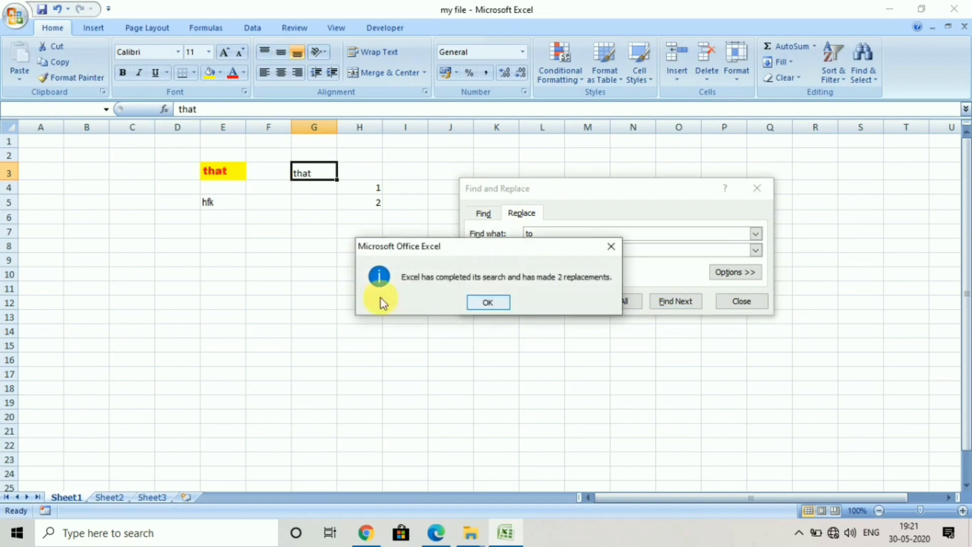
left_click(497, 302)
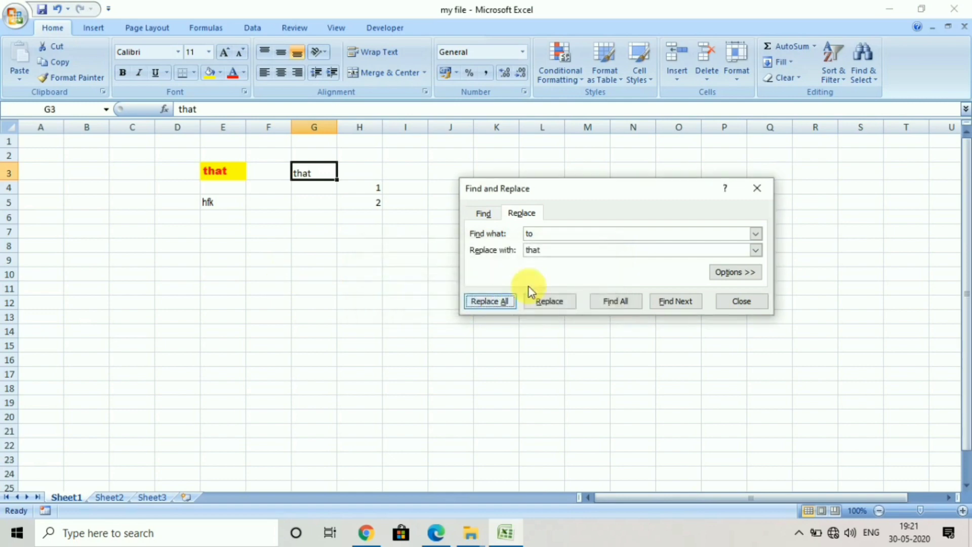
left_click(734, 301)
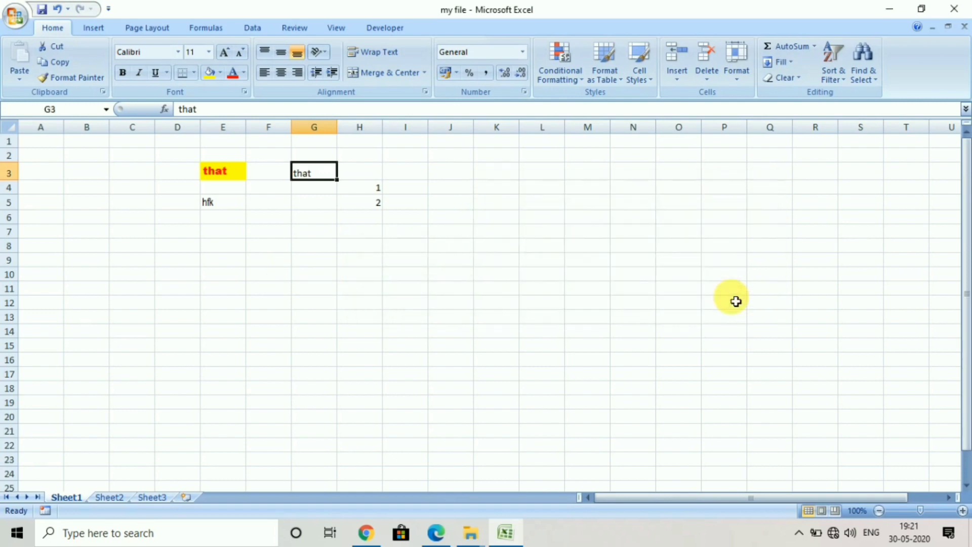
left_click(784, 277)
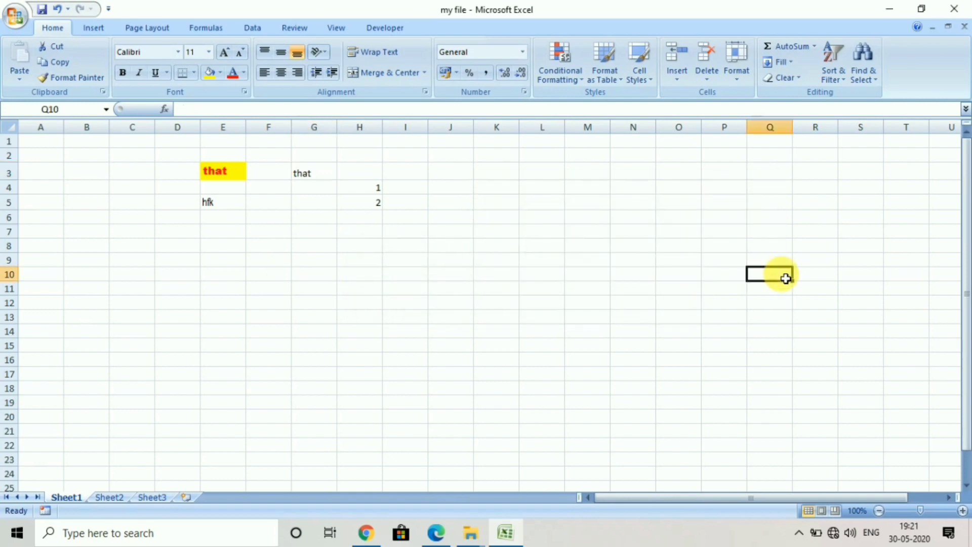
Step: Insert a table at cell Q10
left_click(97, 28)
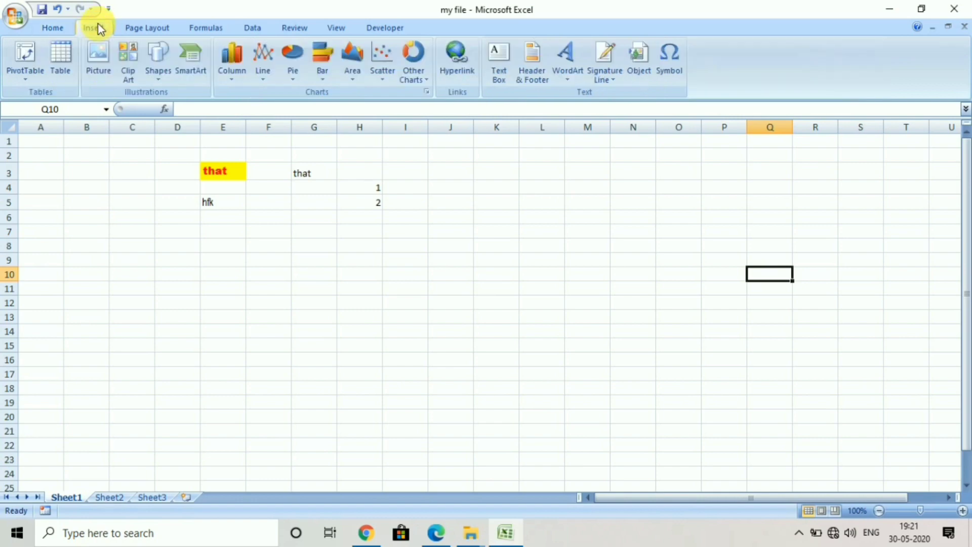
left_click(29, 79)
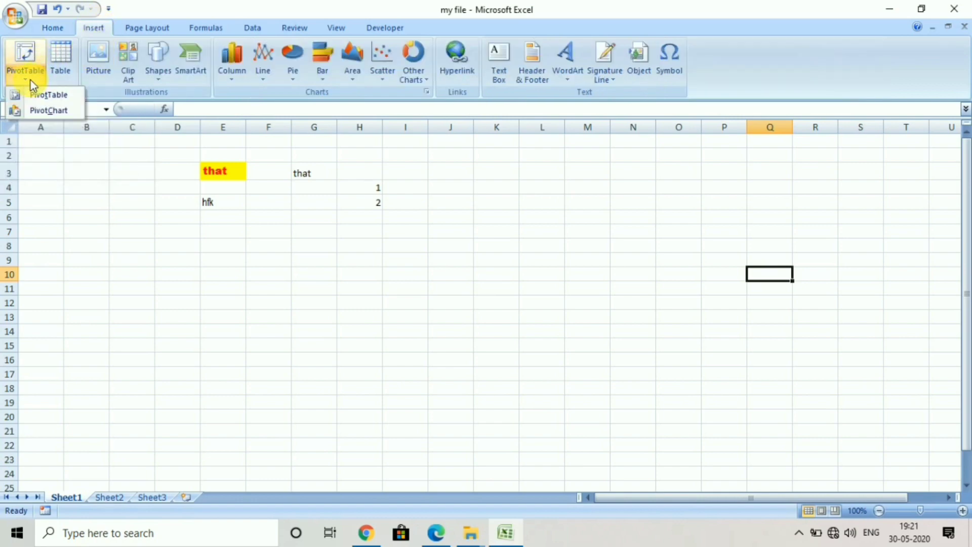
left_click(29, 77)
left_click(60, 69)
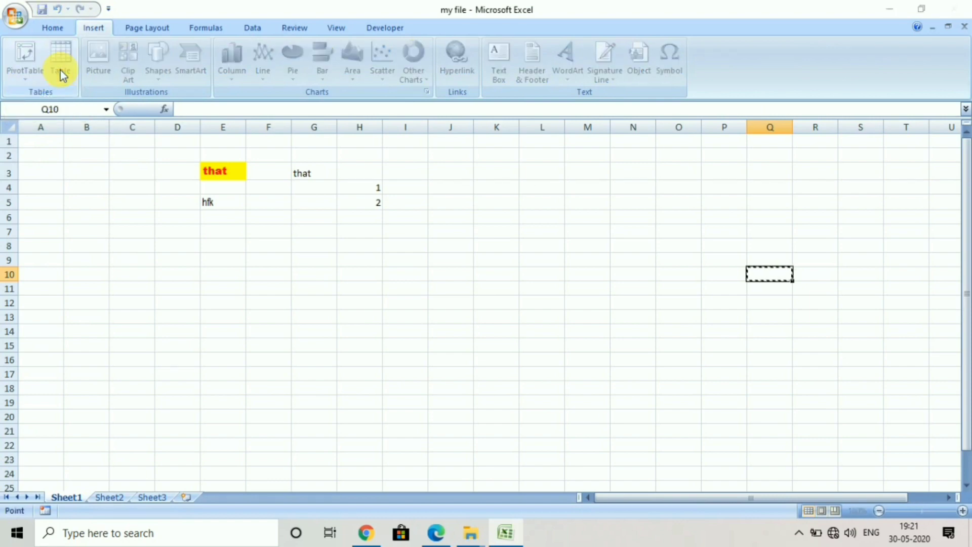
left_click(610, 278)
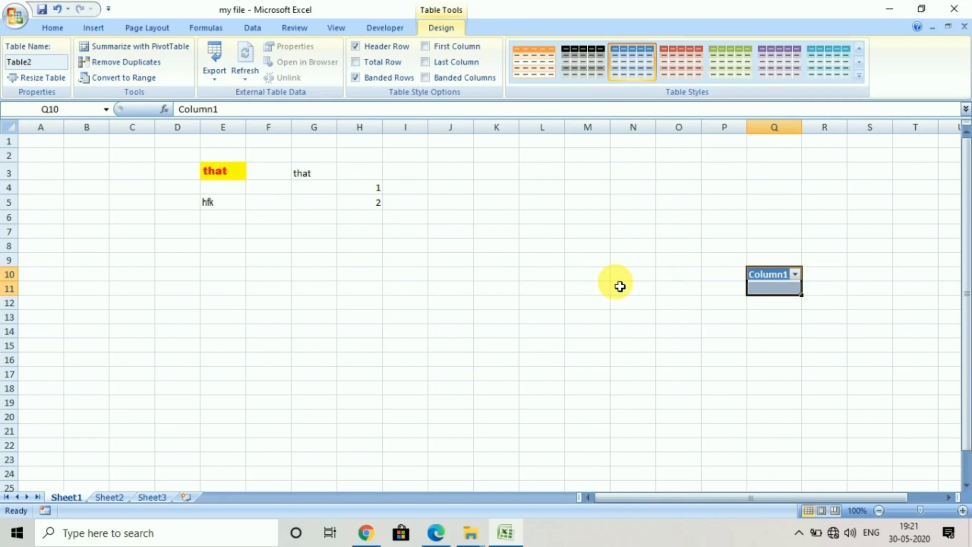
Step: Fill the new table with ".bhdjbjd" as the header in Q10 and "sdjkskd" in Q11
type("jggjghj")
key("Return")
type("sdjksk")
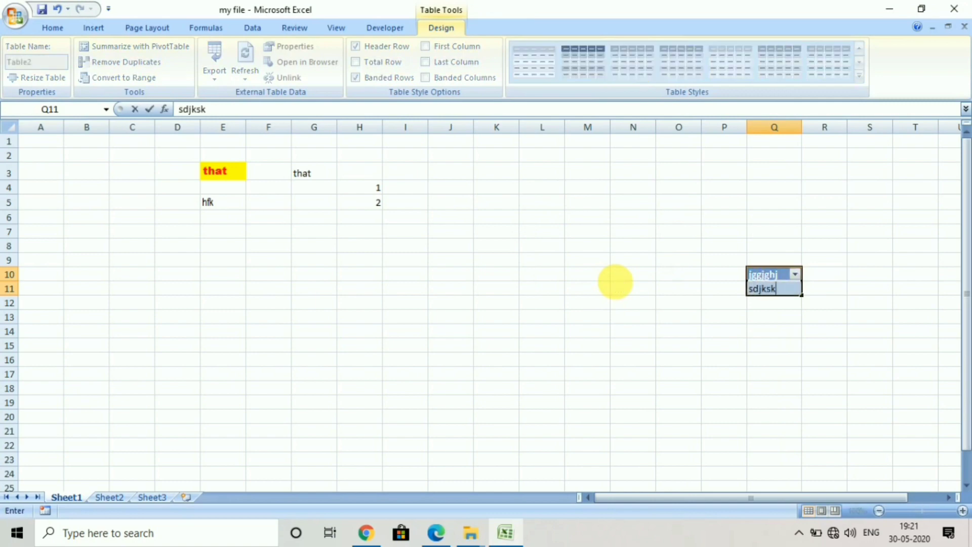
type("d")
key("Return")
type(".bhdjbjd")
key("Return")
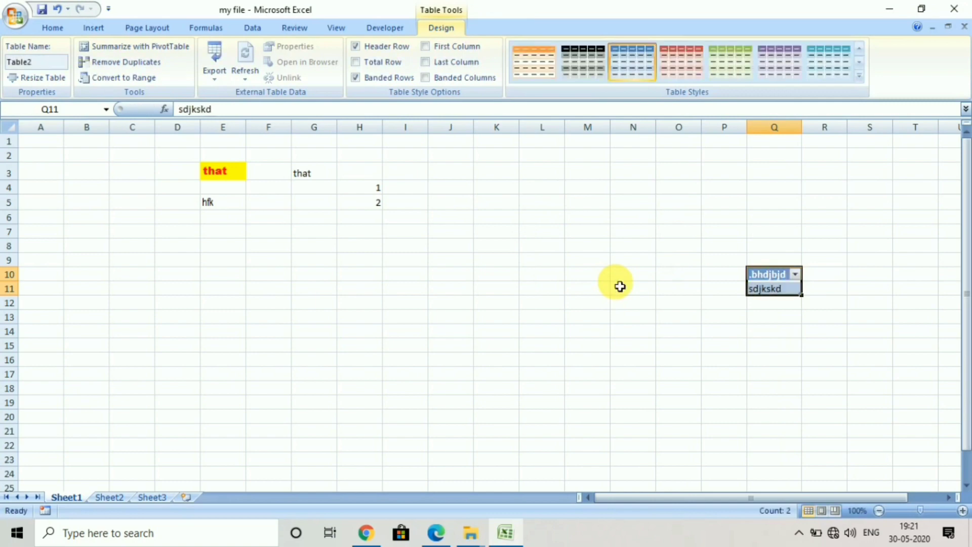
left_click(546, 306)
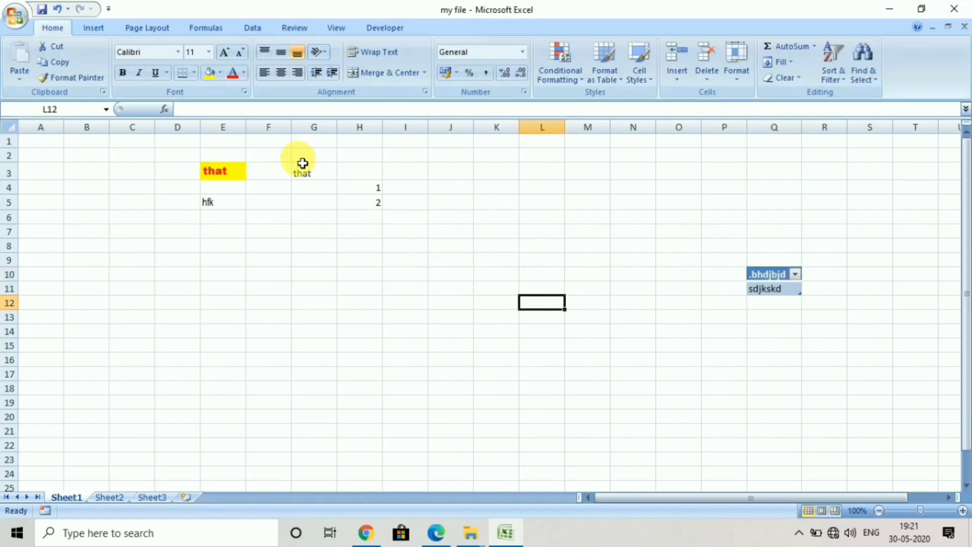
Step: Draw a rectangle shape about 3.6 cm wide and 2.2 cm high across rows 6 to 9, starting at column F
left_click(93, 30)
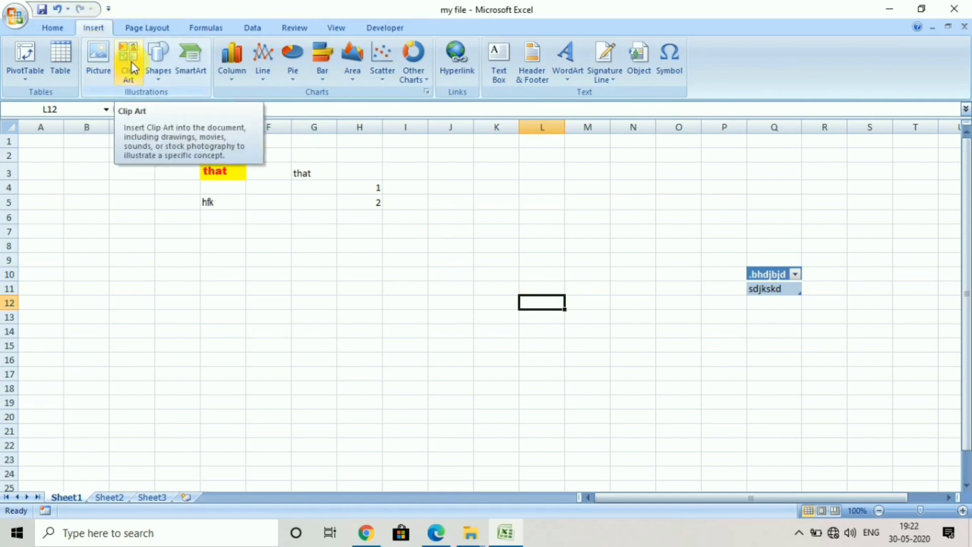
left_click(159, 77)
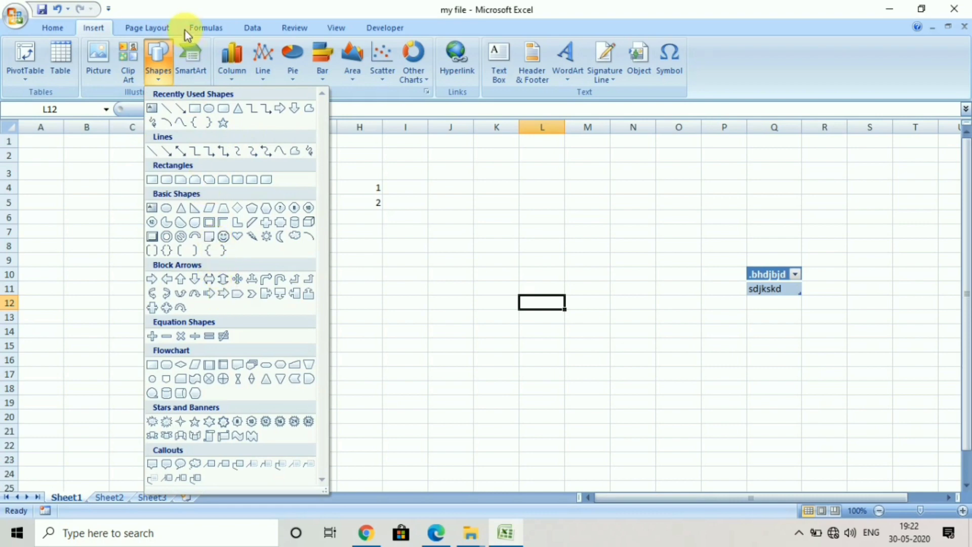
left_click(195, 112)
mouse_move(245, 209)
left_mouse_down()
mouse_move(257, 230)
mouse_move(343, 268)
left_mouse_up()
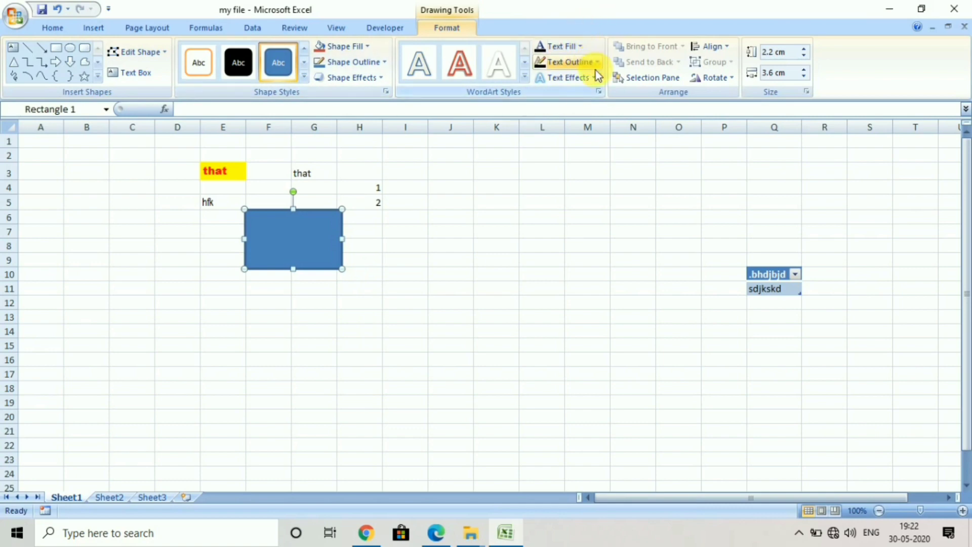
Step: Preview fill and outline colours on the rectangle, including a yellow fill and an orange outline, without applying any
left_click(351, 47)
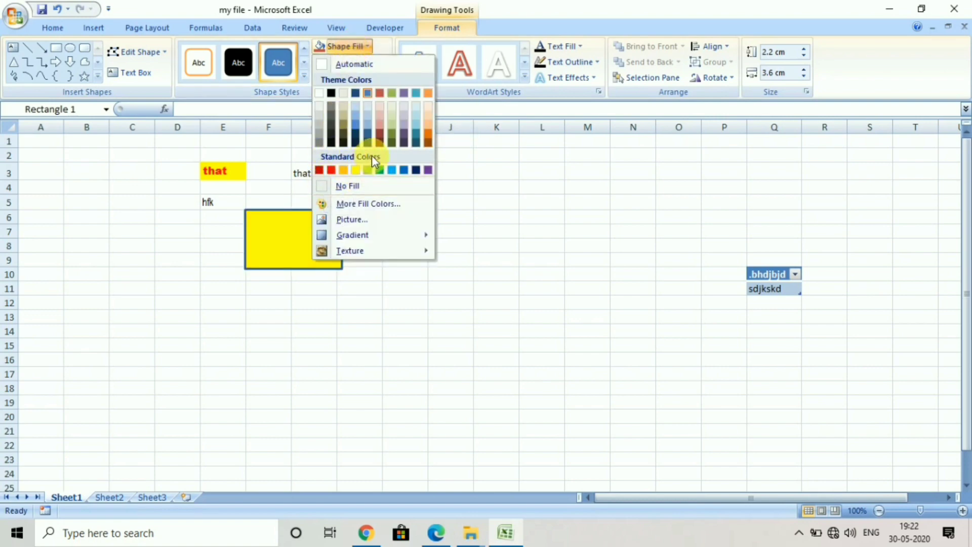
left_click(300, 149)
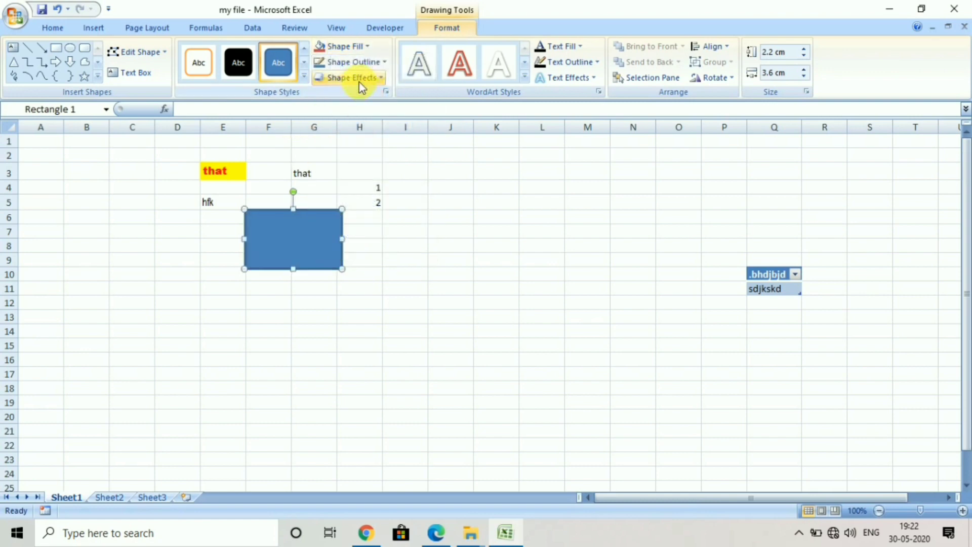
left_click(375, 65)
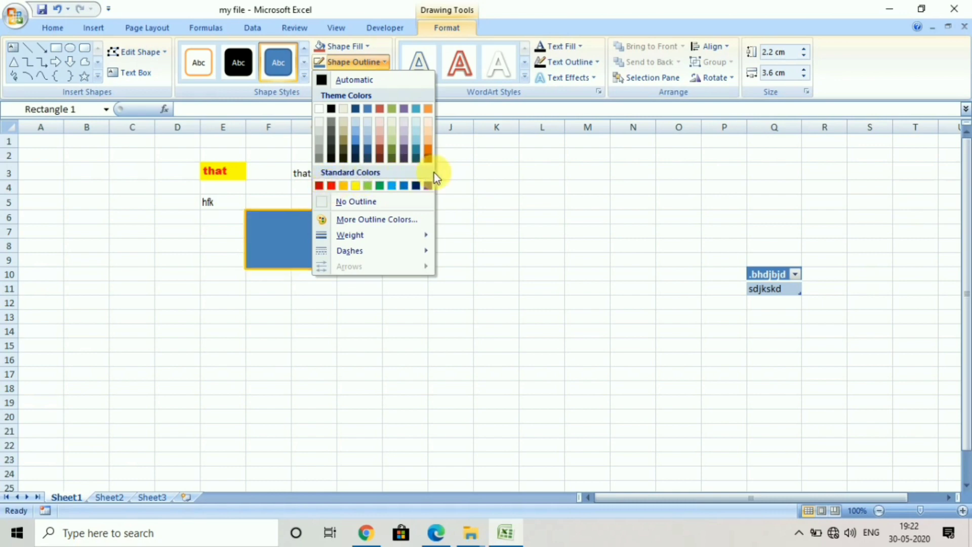
left_click(506, 159)
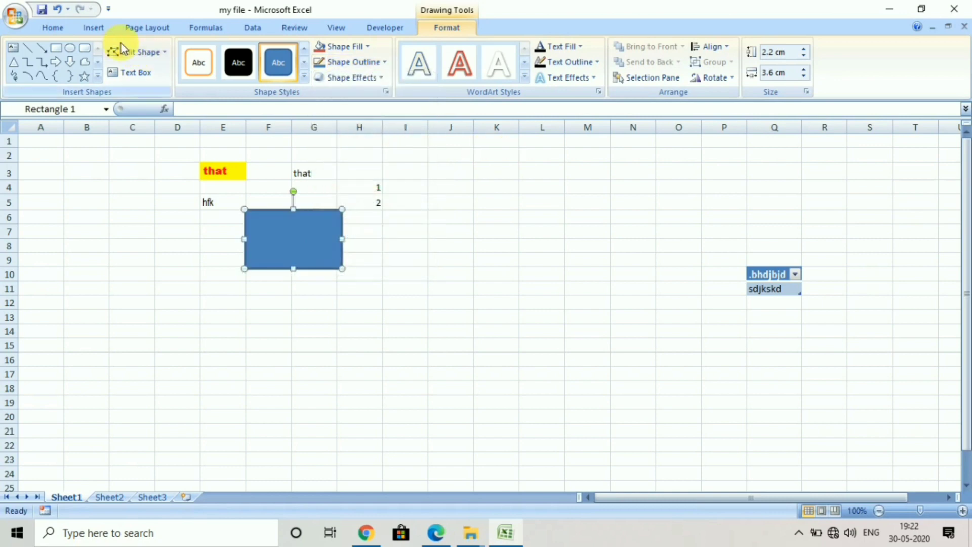
Step: View the available SmartArt graphic layouts without inserting one
left_click(101, 33)
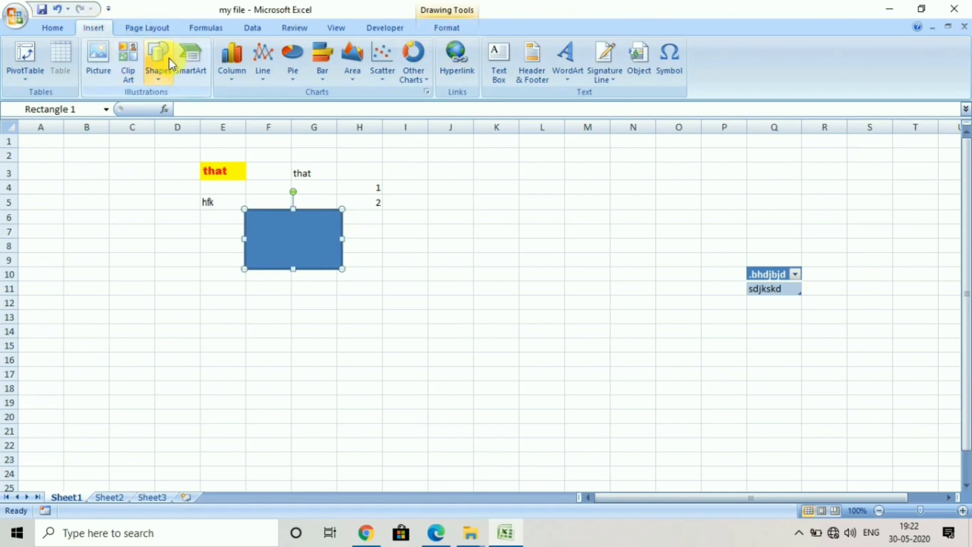
left_click(192, 71)
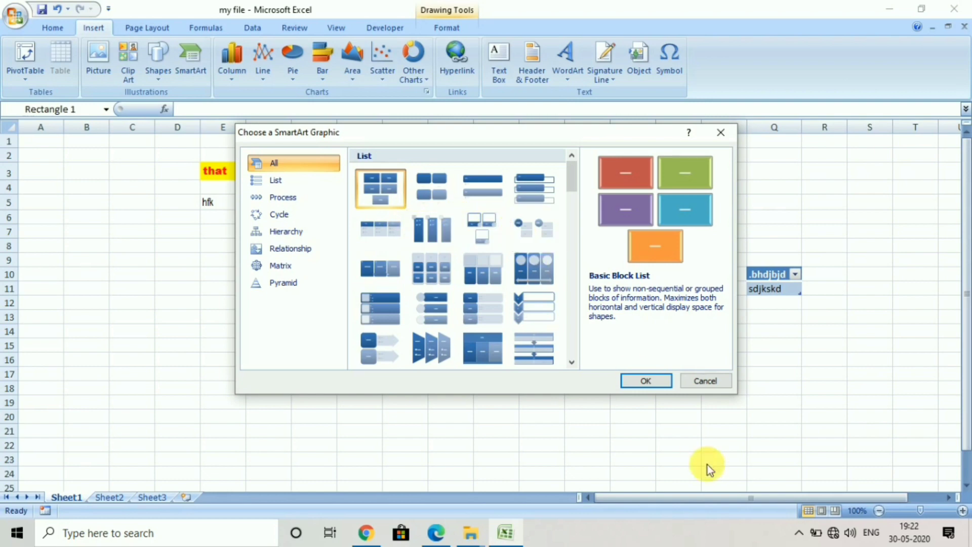
left_click(689, 382)
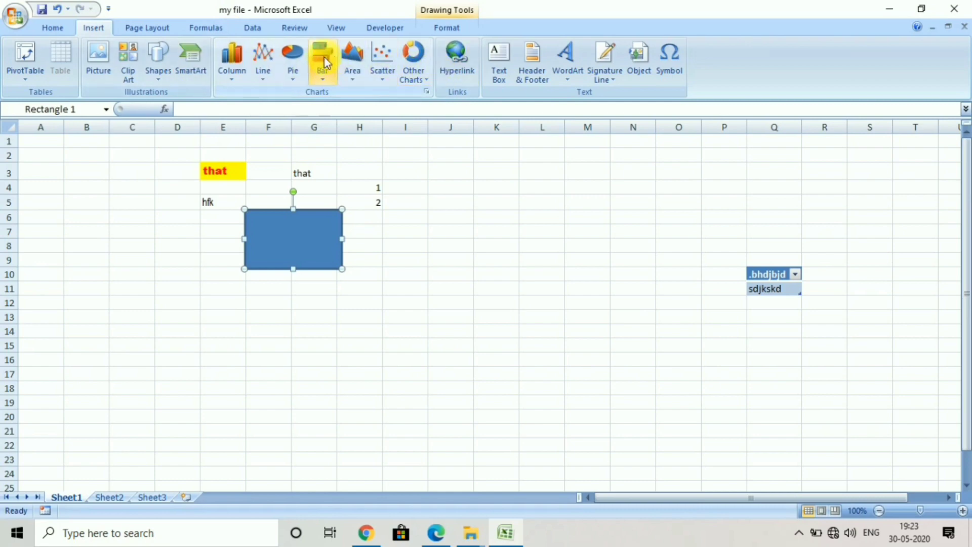
Step: Insert an empty 2-D clustered column chart on Sheet1 and deselect it
left_click(233, 64)
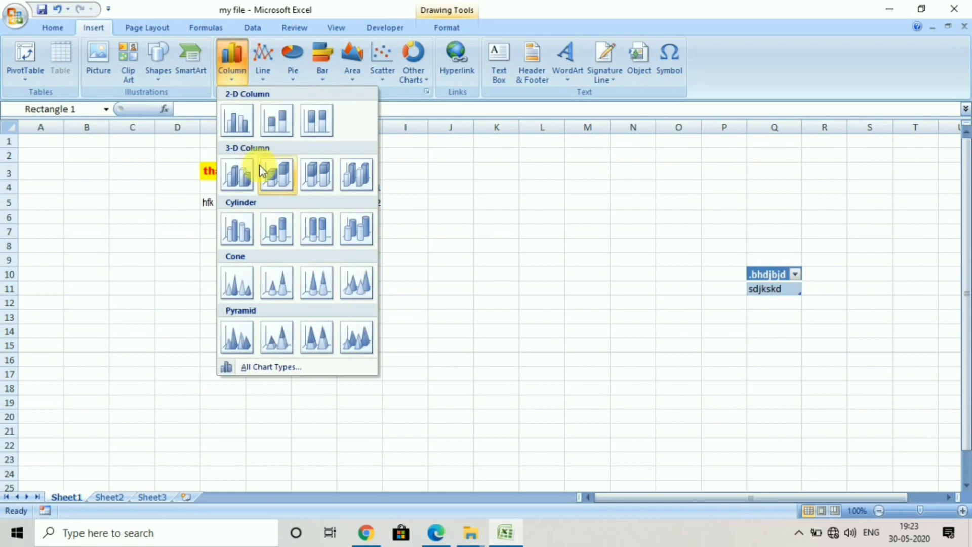
left_click(241, 123)
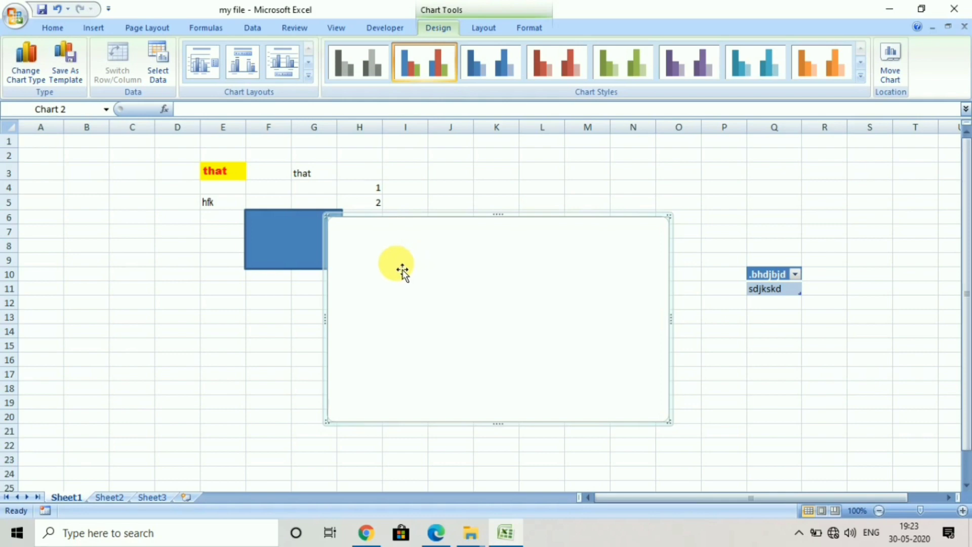
left_click(491, 203)
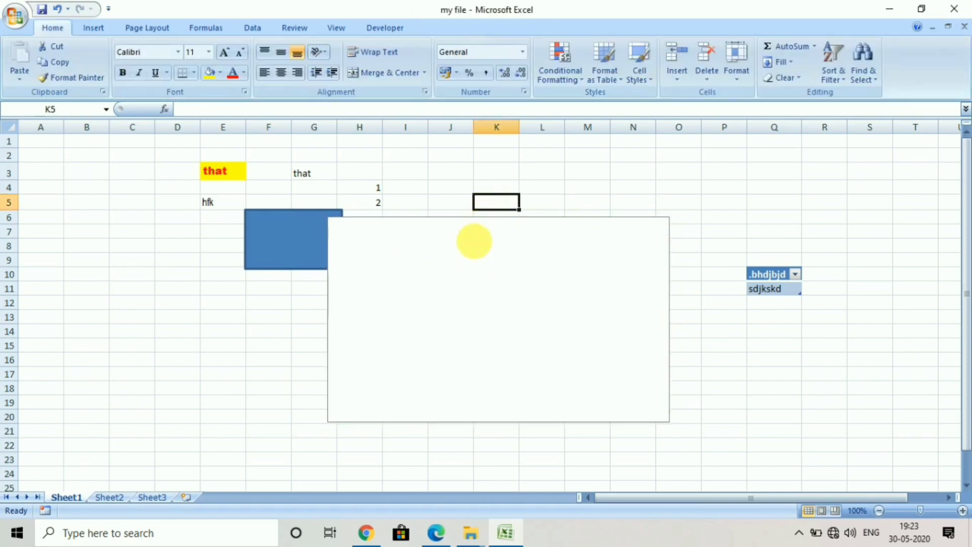
Step: Undo the column chart, the rectangle and the last header edit in cell Q10
key("ctrl+z")
key("ctrl+z")
key("ctrl+z")
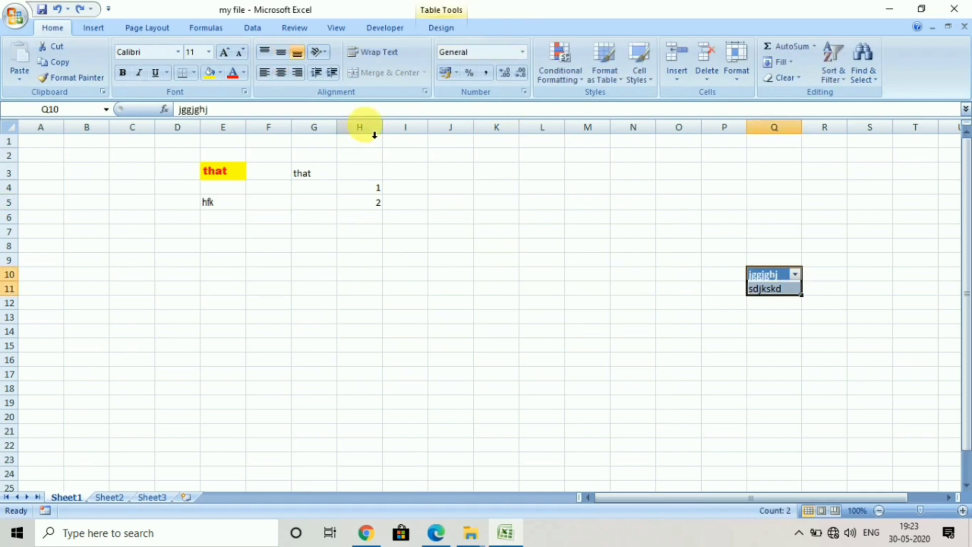
Step: View the available symbols, including the currency symbols, without inserting one
left_click(97, 26)
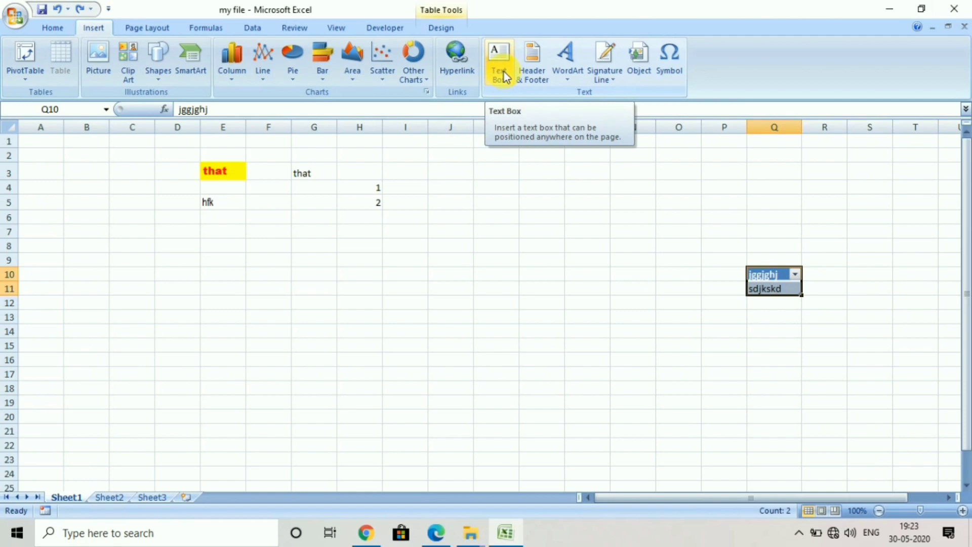
left_click(673, 67)
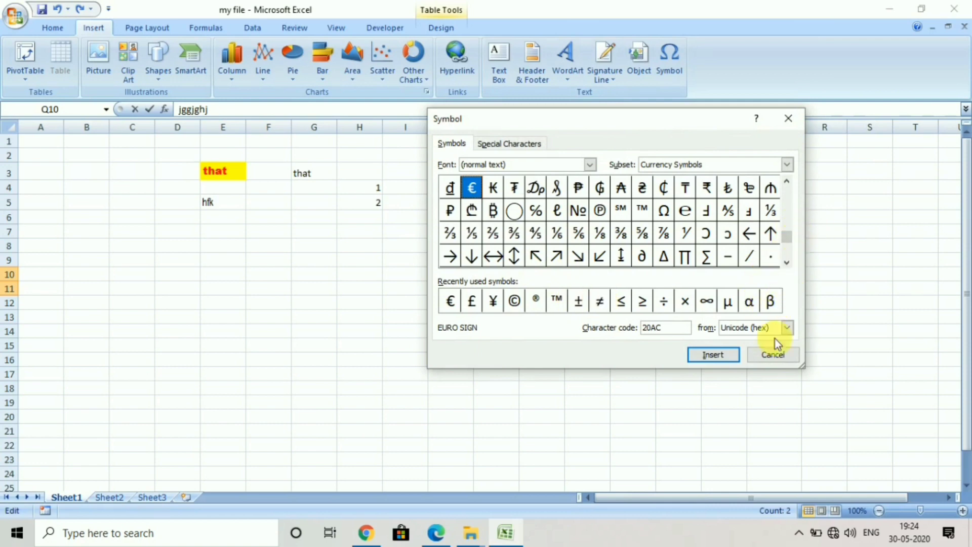
left_click(773, 354)
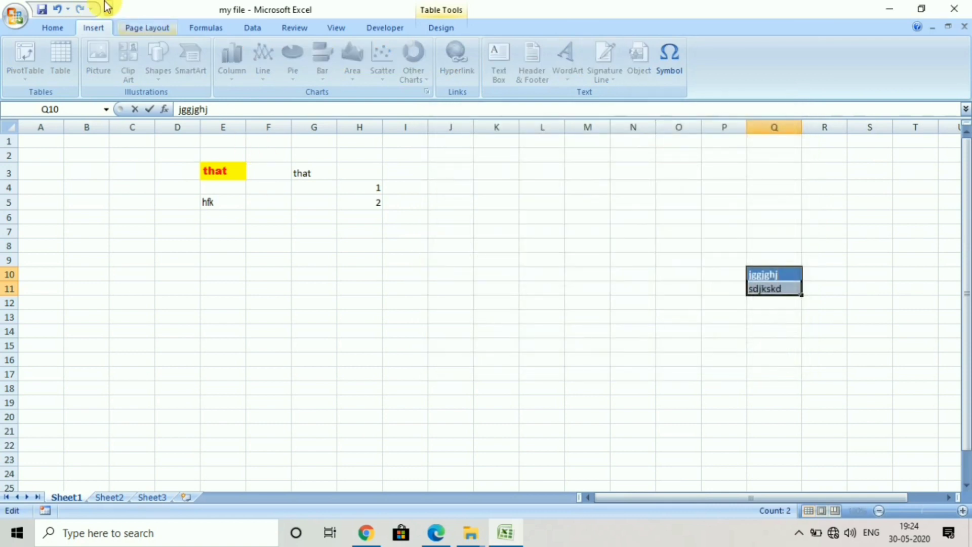
Step: Leave editing of cell Q10 and preview the built-in page themes on the sheet without applying one
left_click(156, 26)
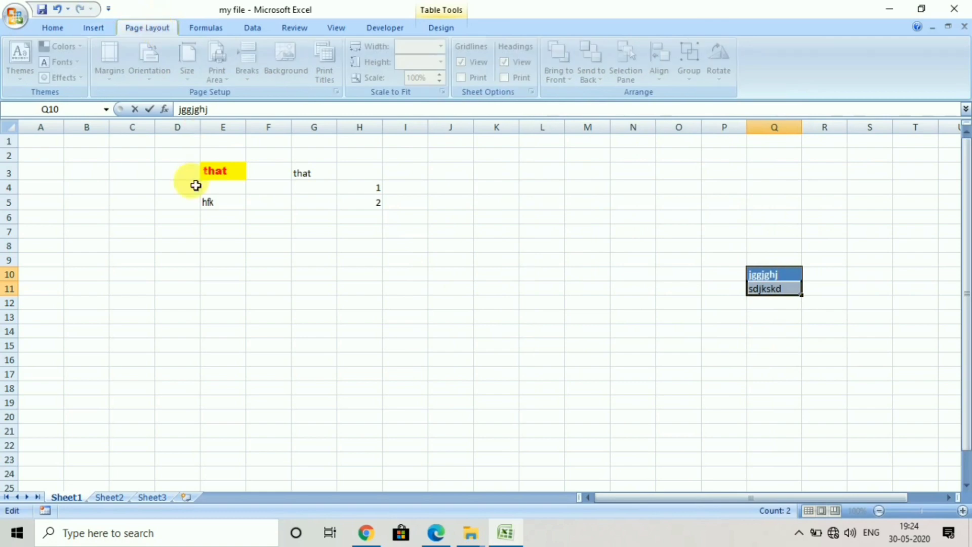
left_click(217, 262)
left_click(116, 181)
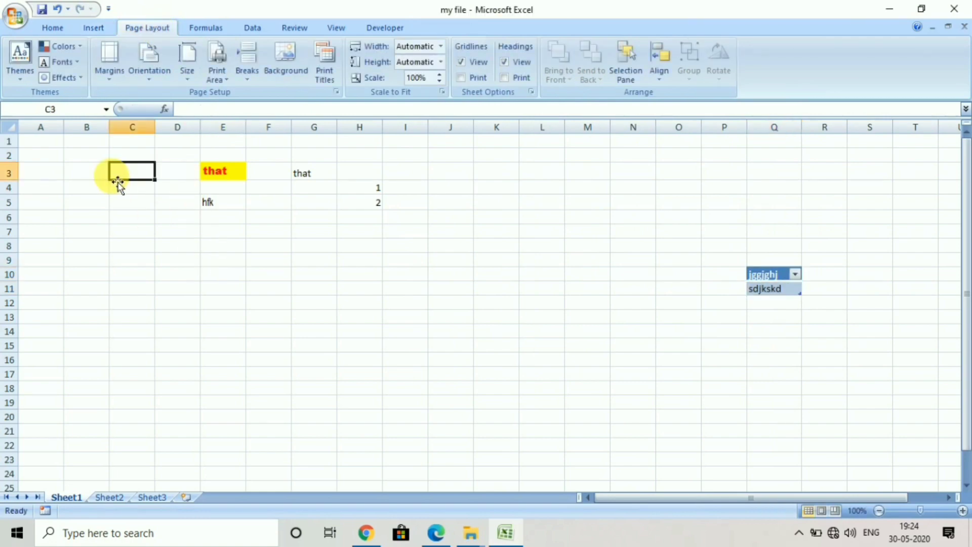
left_click(25, 78)
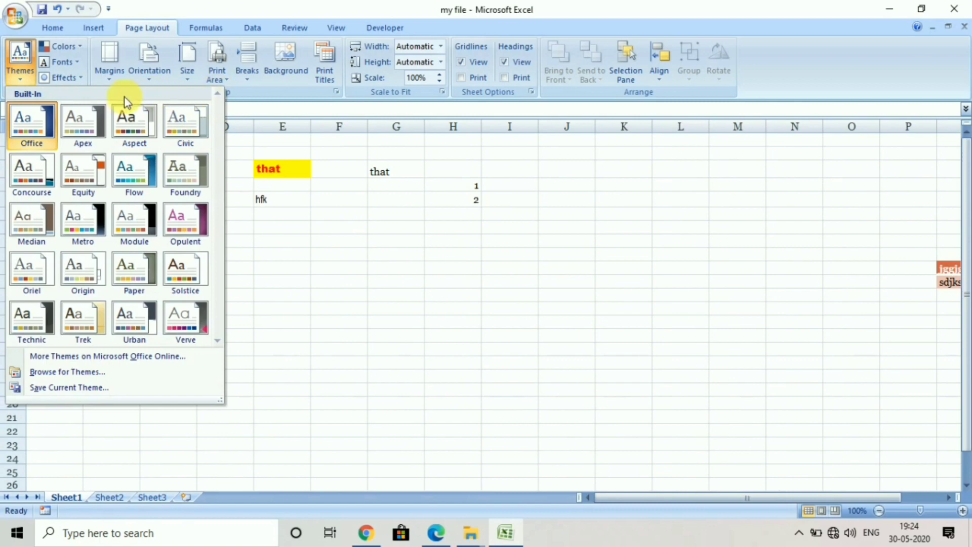
left_click(327, 275)
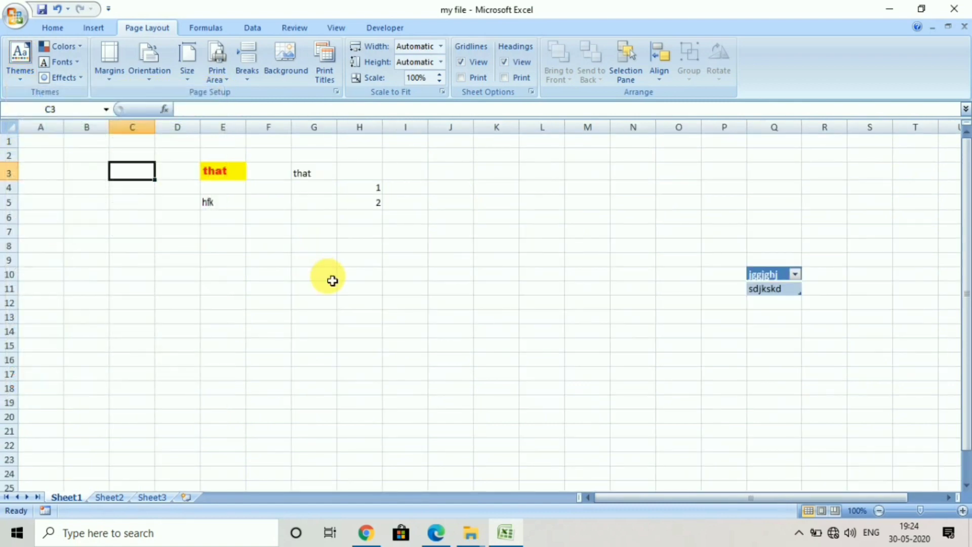
Step: Examine the page margin presets, page break options and sheet background picker without changing anything
left_click(110, 77)
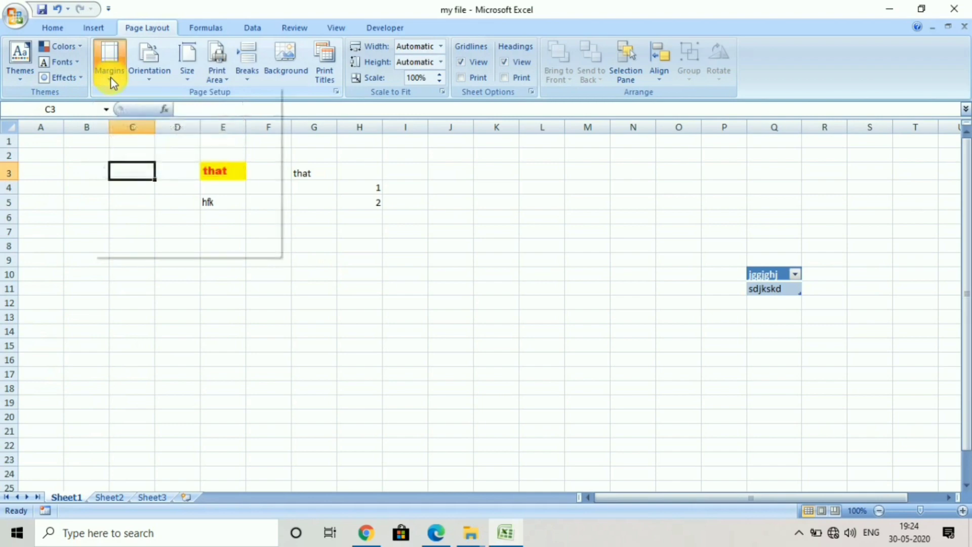
left_click(224, 312)
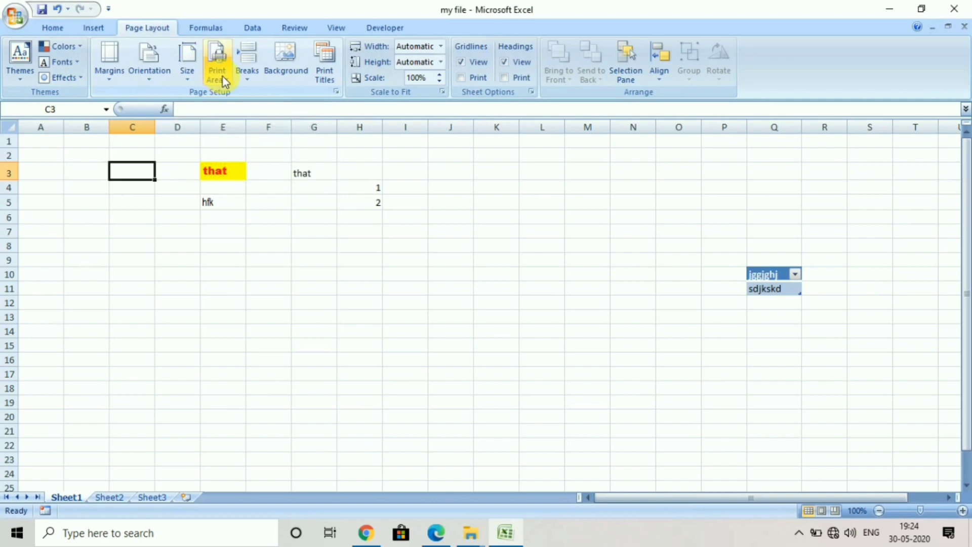
left_click(250, 80)
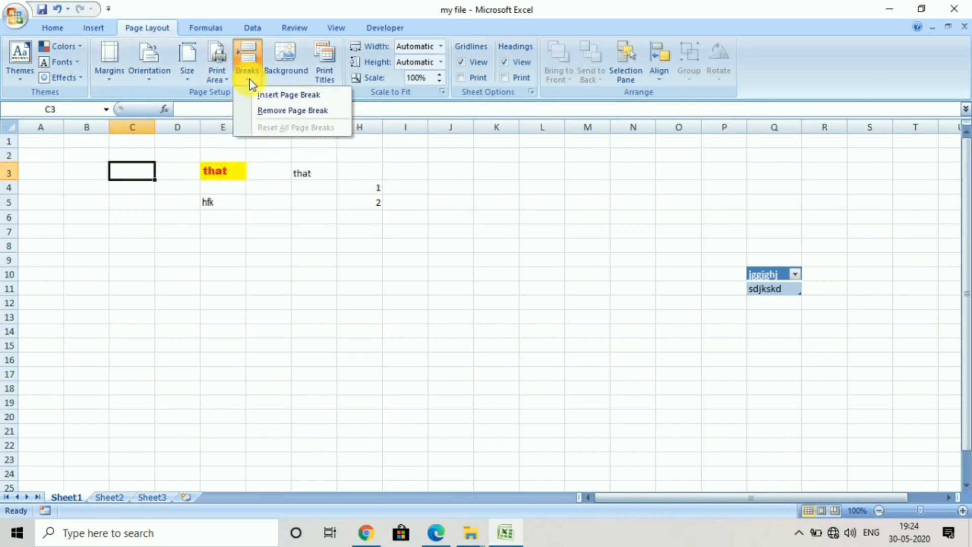
left_click(271, 147)
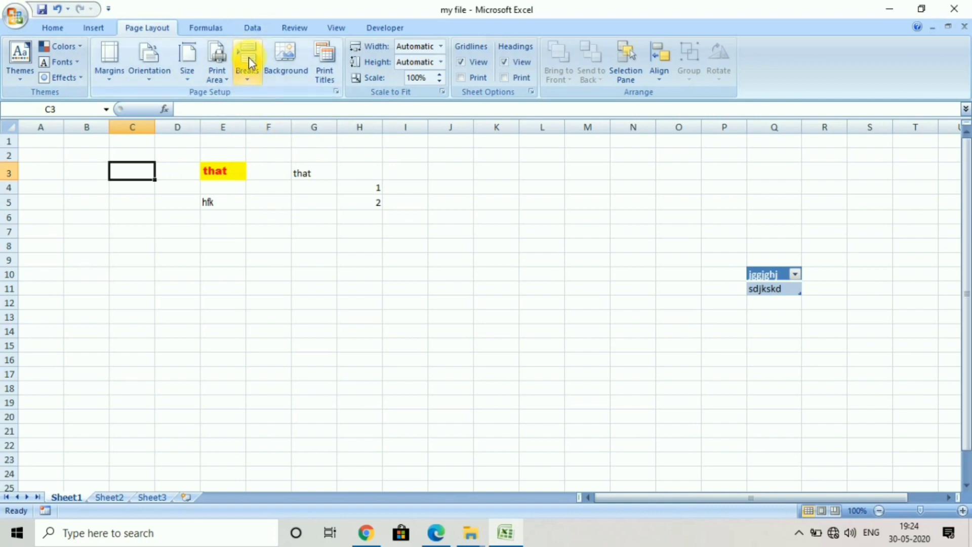
left_click(290, 60)
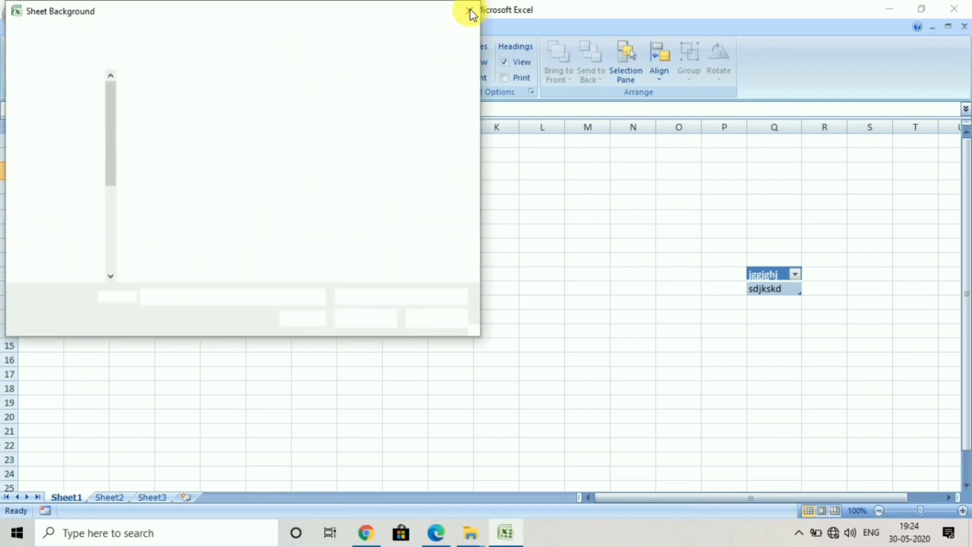
left_click(470, 11)
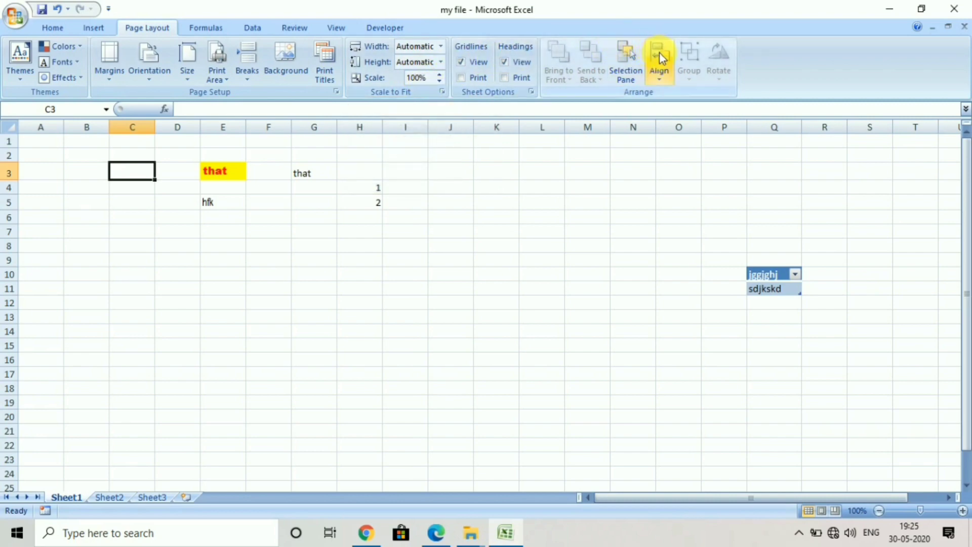
Step: Show the list of shapes on the sheet, try selecting range A1:B16, and close the list
left_click(636, 74)
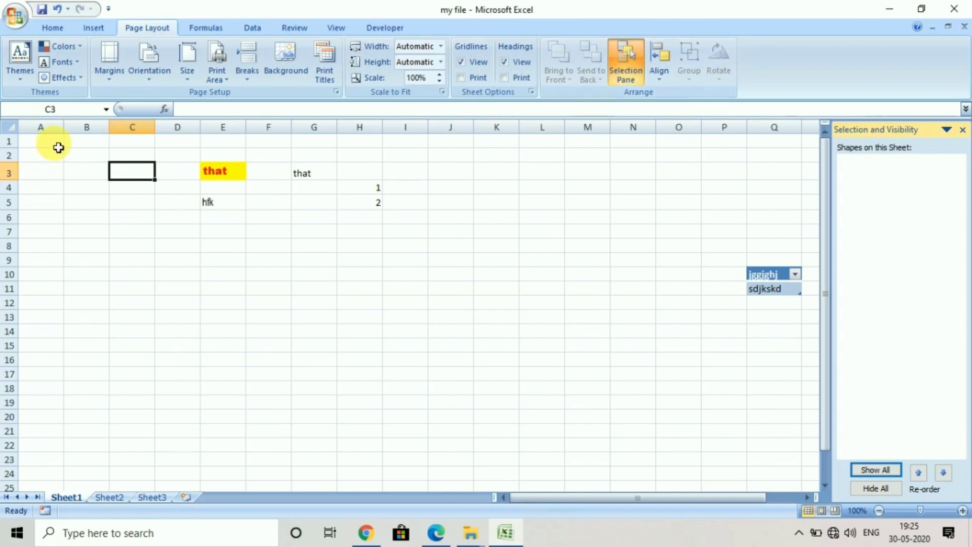
left_click_drag(43, 152, 89, 370)
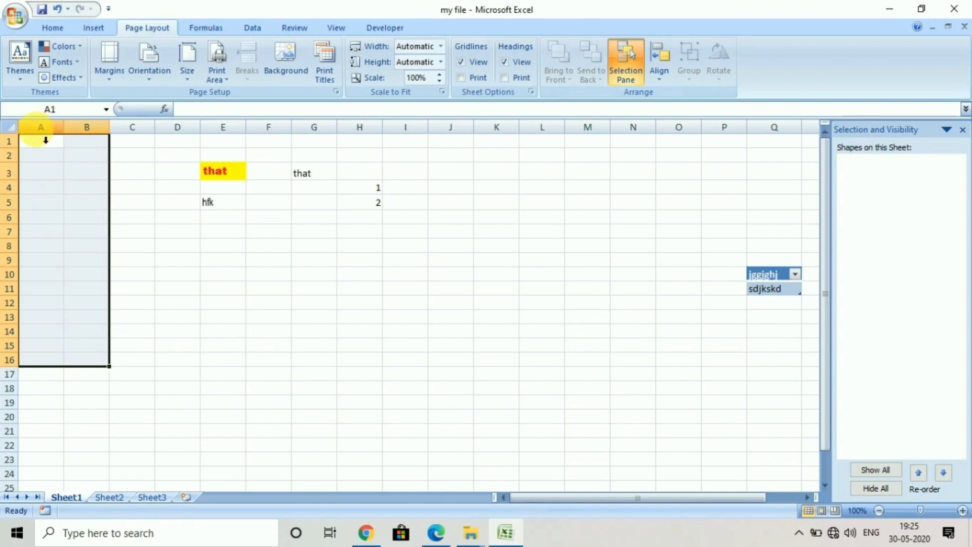
left_click(58, 128)
left_click(679, 231)
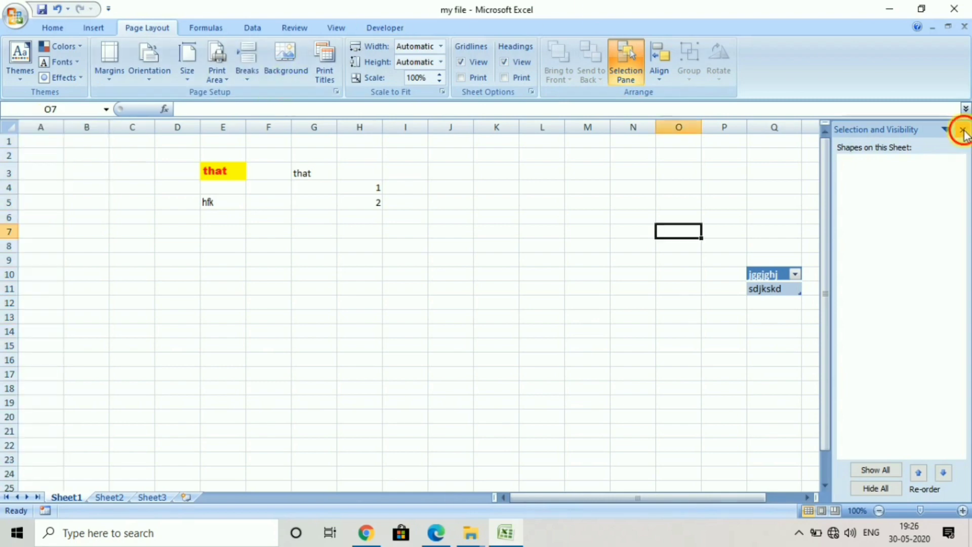
left_click(962, 129)
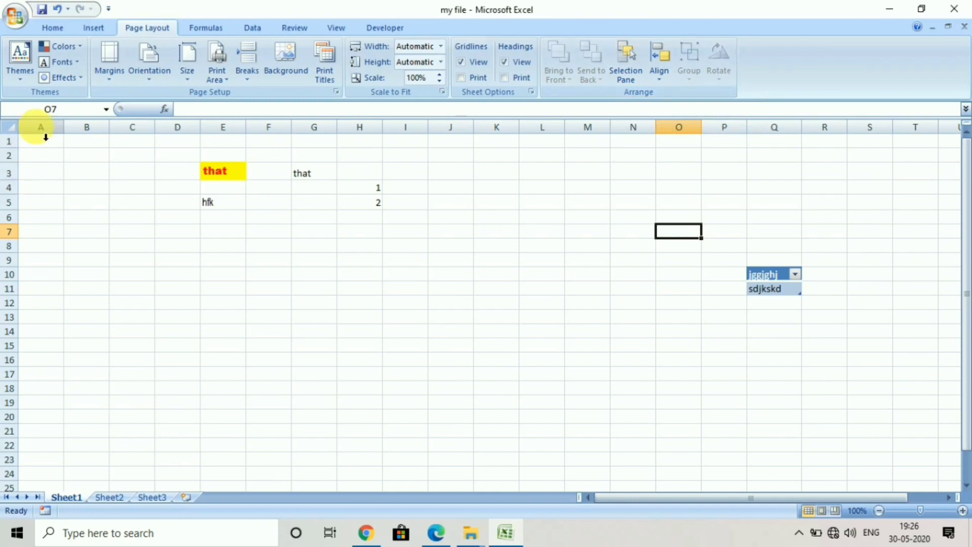
Step: Demonstrate selecting whole columns A and B and whole rows 1 to 8
left_click_drag(45, 137, 90, 133)
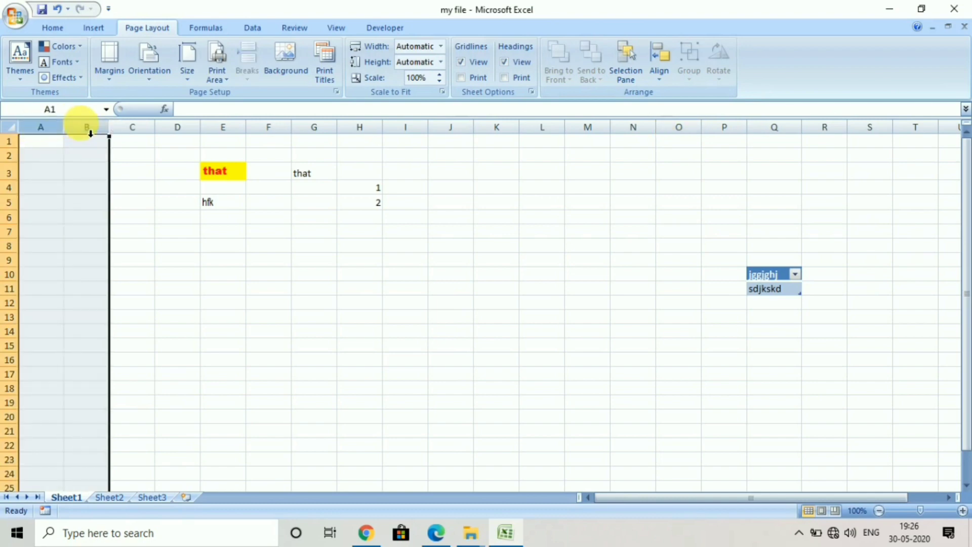
left_click(186, 292)
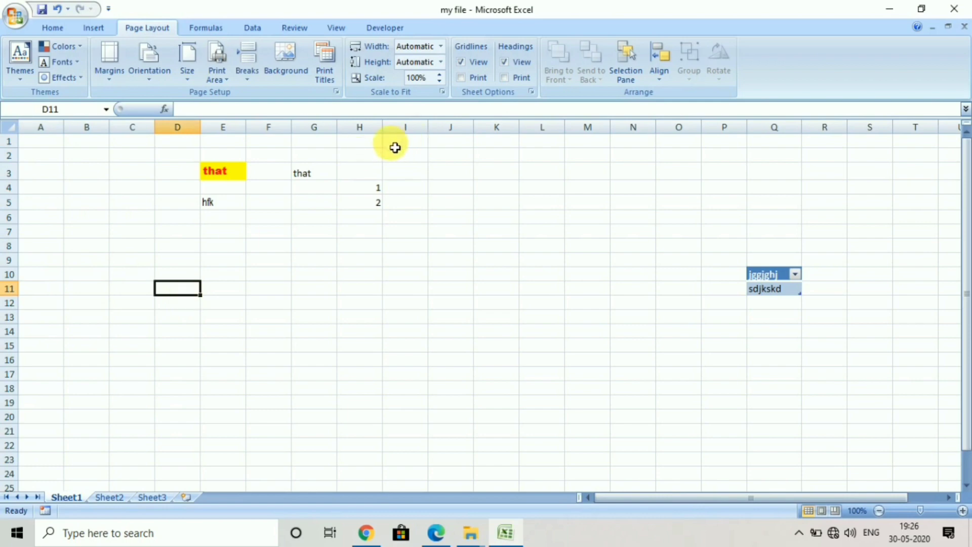
left_click_drag(700, 497, 649, 494)
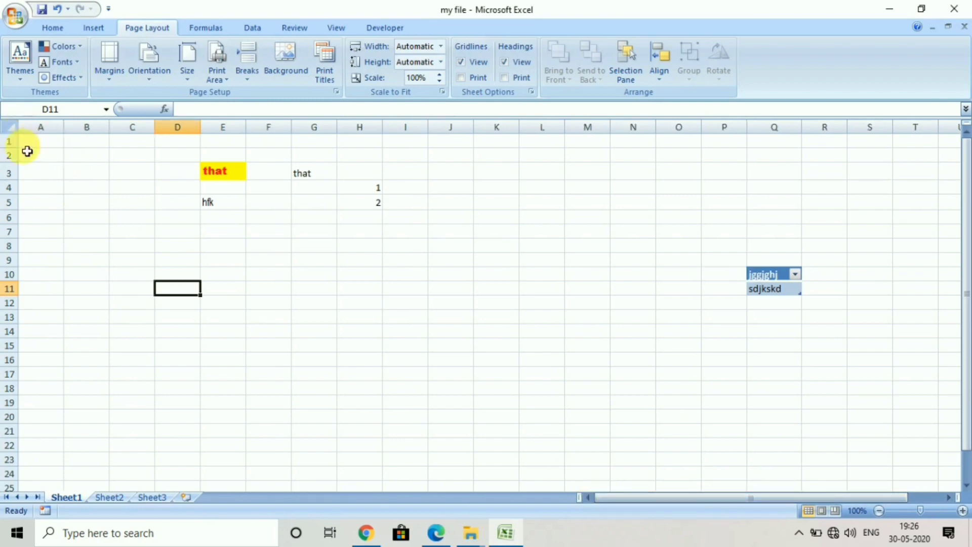
left_click_drag(11, 141, 11, 251)
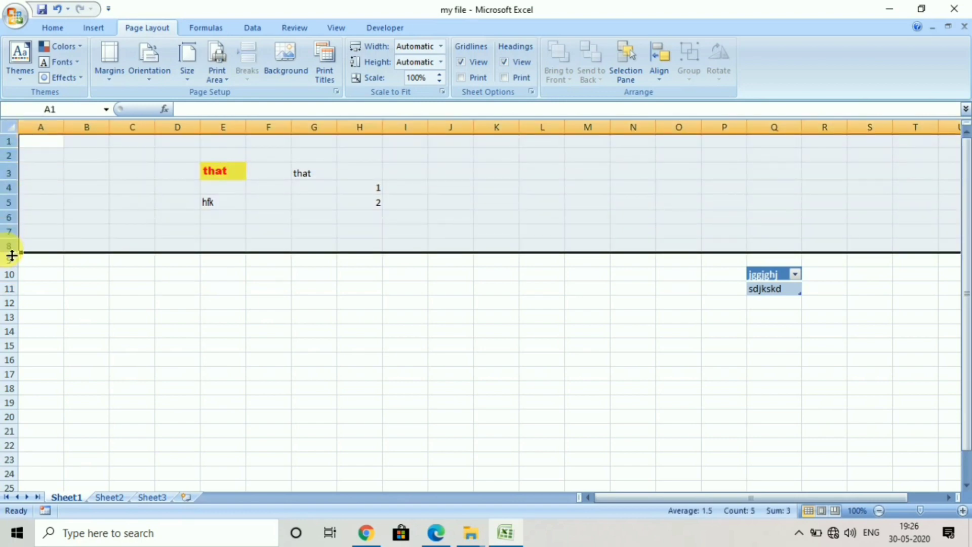
left_click(627, 79)
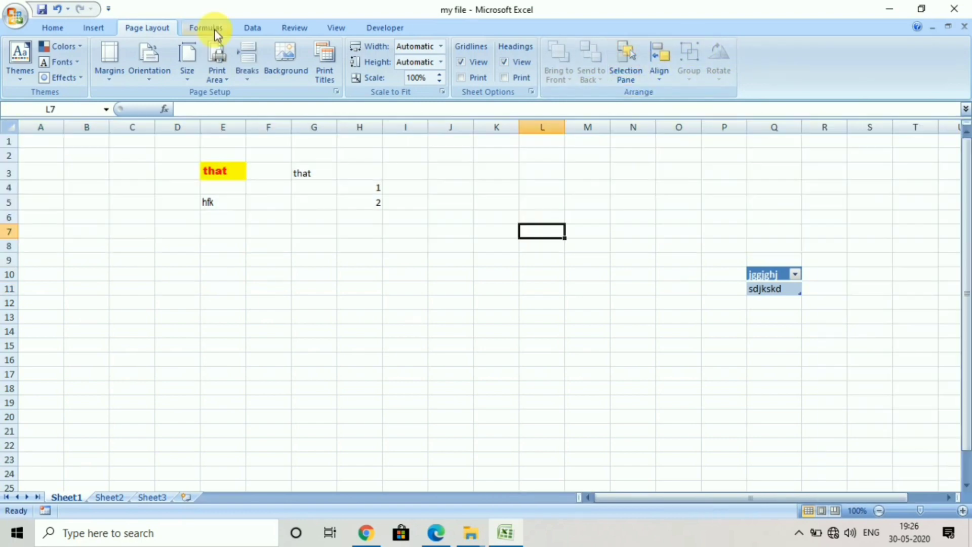
Step: Examine the AutoSum functions and the formula, data, review, view and developer commands
left_click(214, 32)
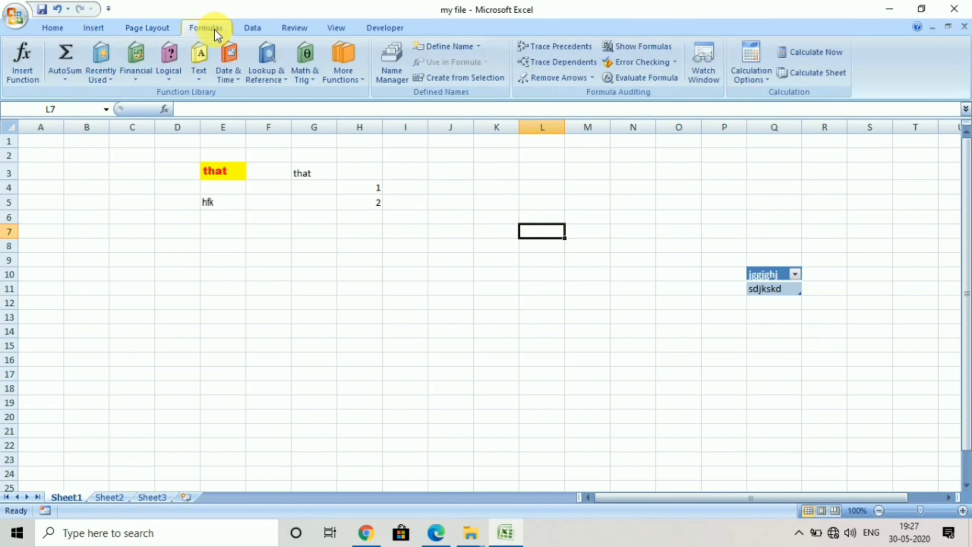
left_click(68, 72)
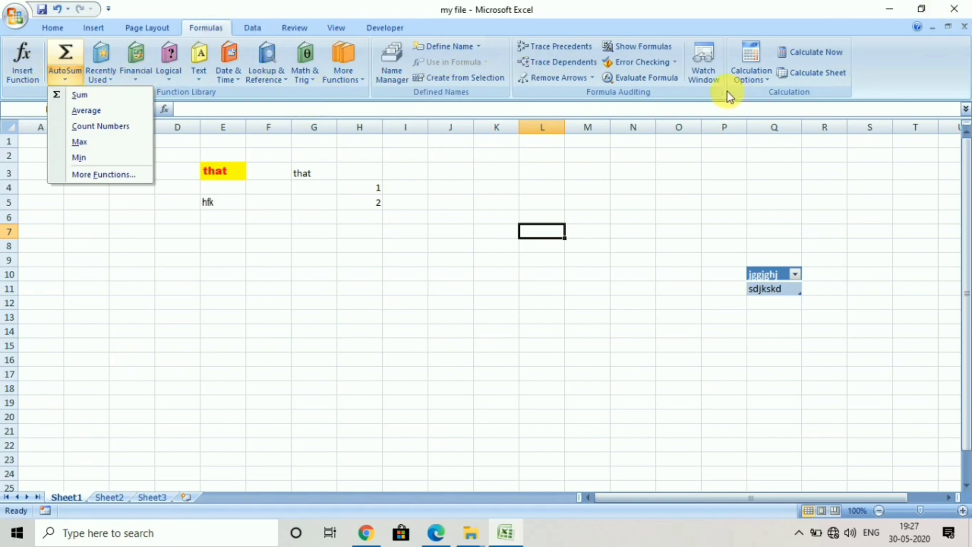
left_click(254, 28)
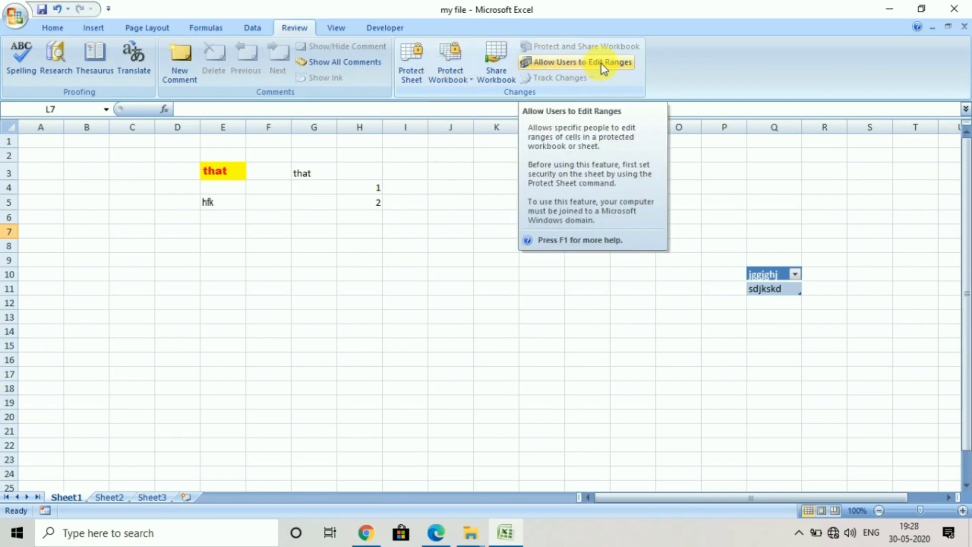
left_click(337, 27)
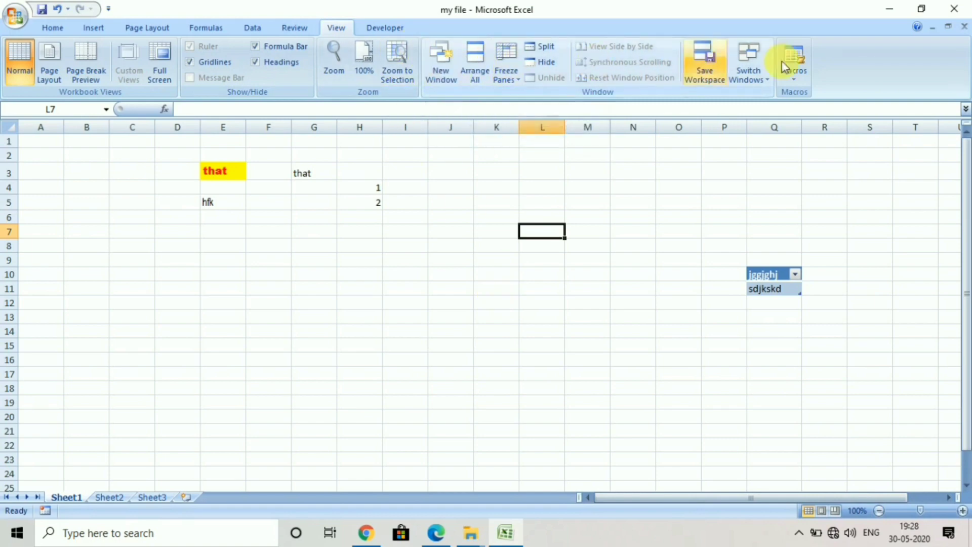
left_click(381, 28)
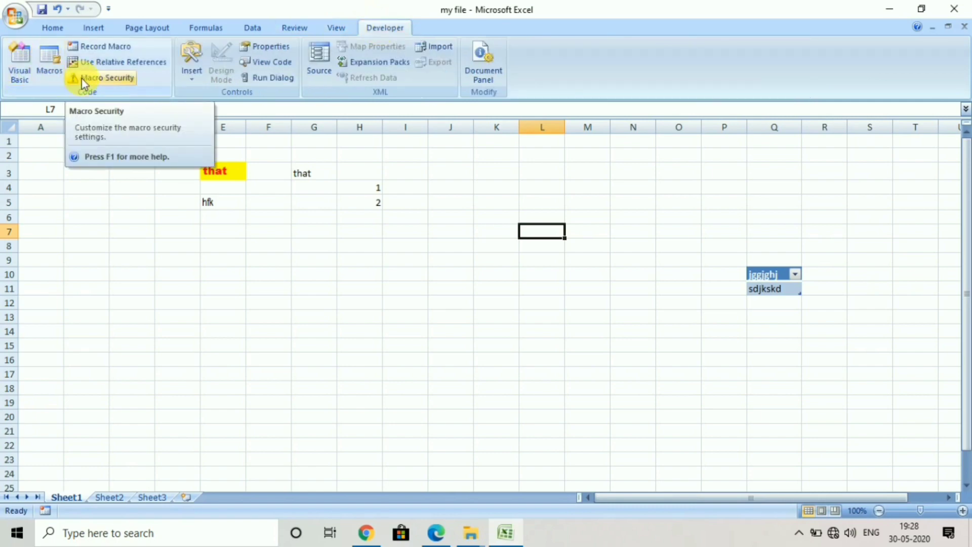
left_click(51, 30)
left_click(94, 30)
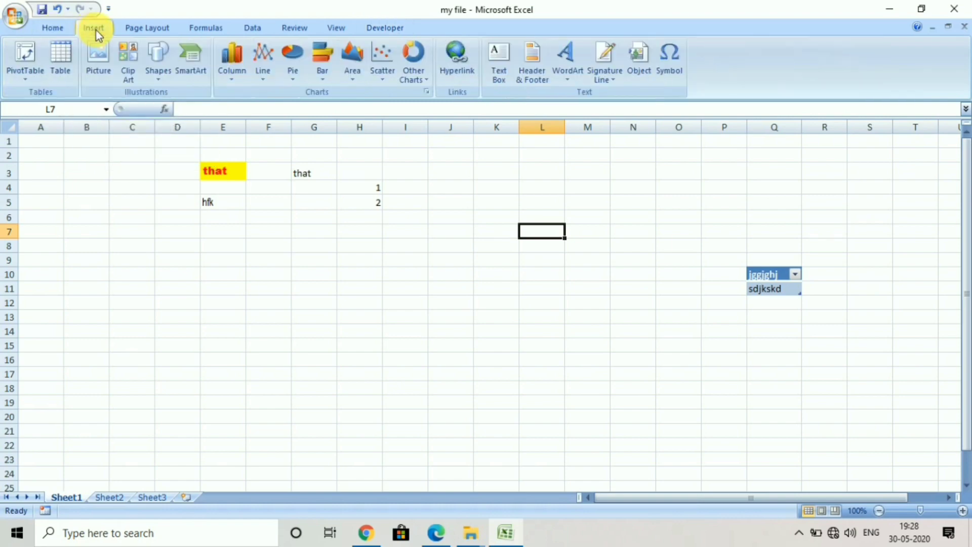
left_click(151, 30)
left_click(205, 27)
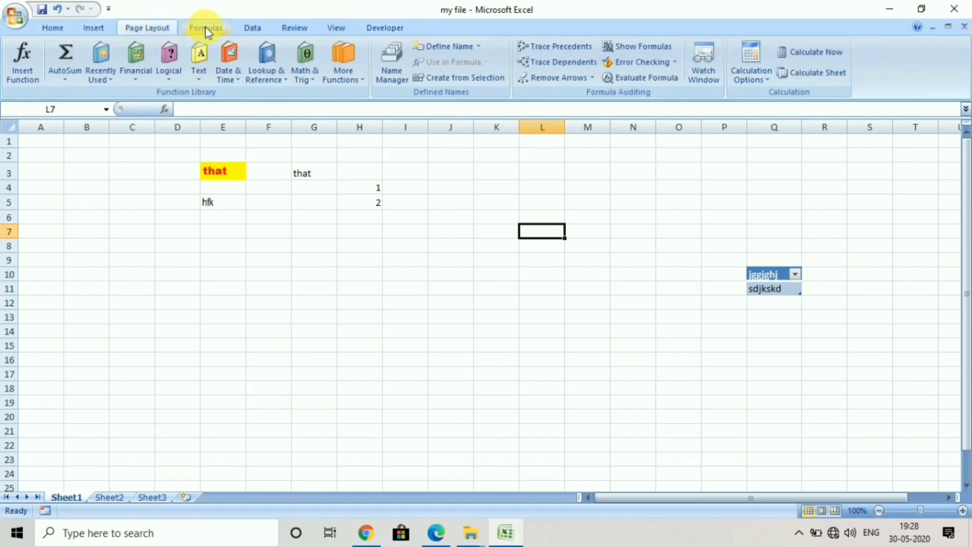
left_click(260, 28)
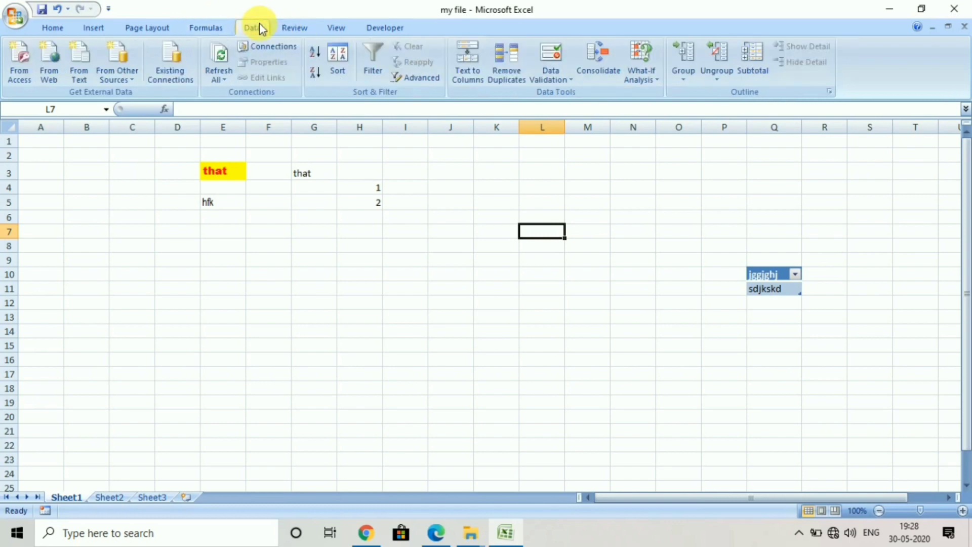
Step: Delete the blue rectangle that covers cells G8 to L15
left_click(51, 29)
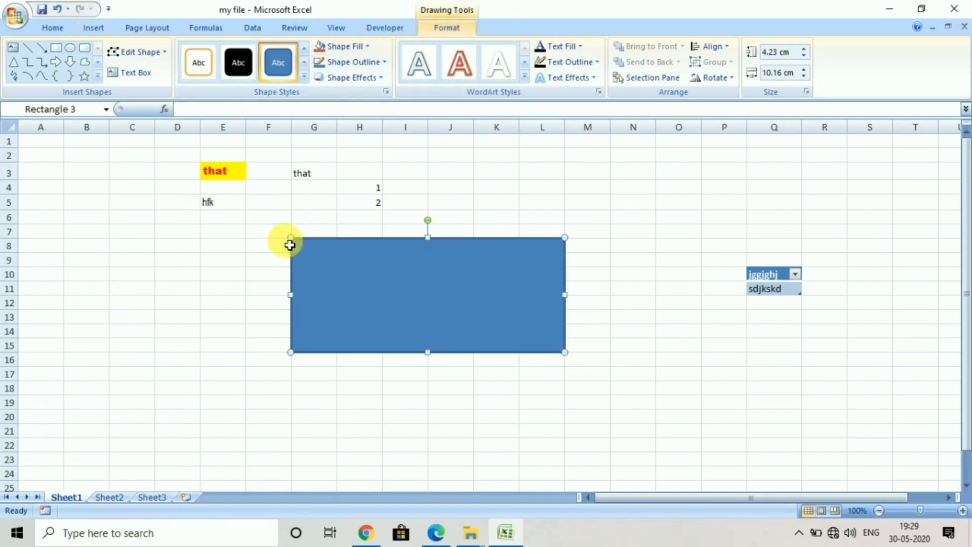
key("Delete")
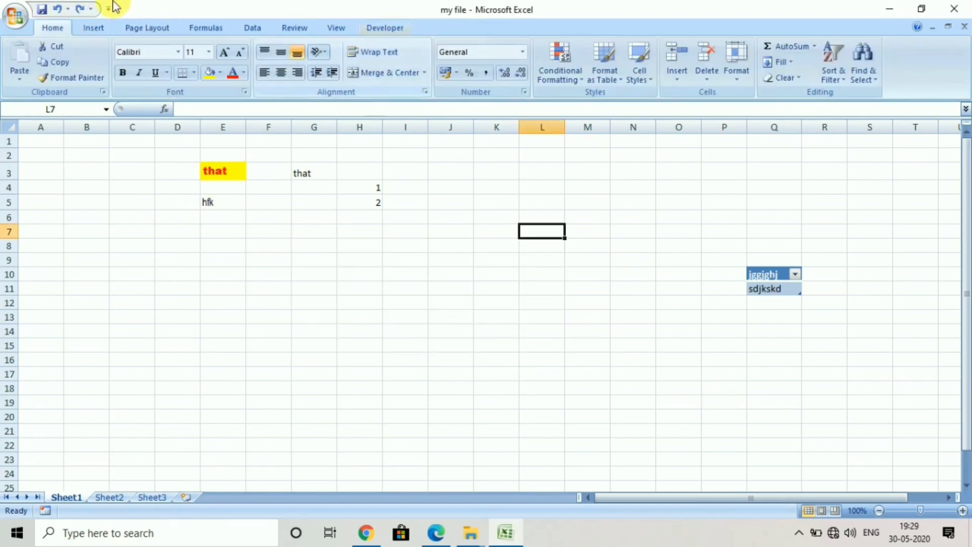
Step: Insert a blank 2-D pie chart on Sheet1 and deselect it by selecting cell K3
left_click(93, 26)
left_click(293, 64)
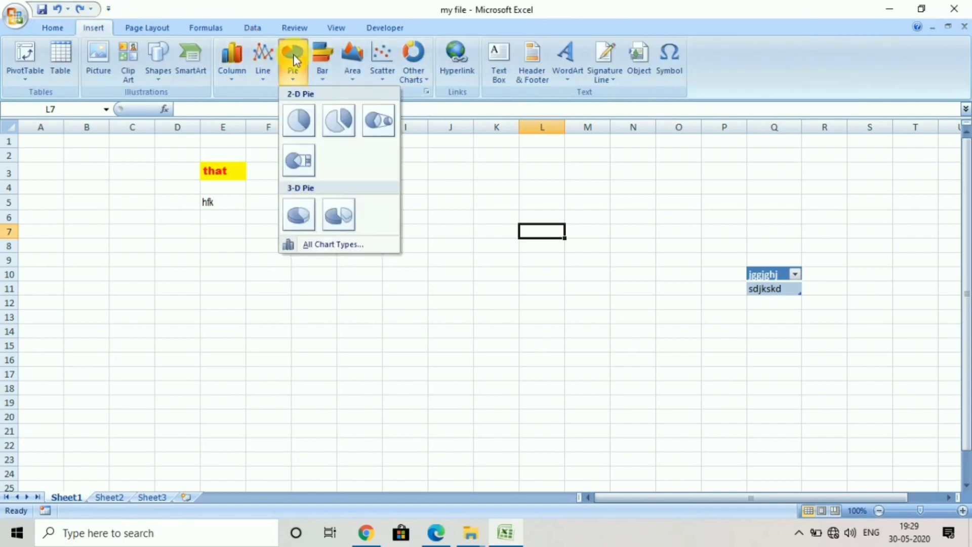
left_click(301, 117)
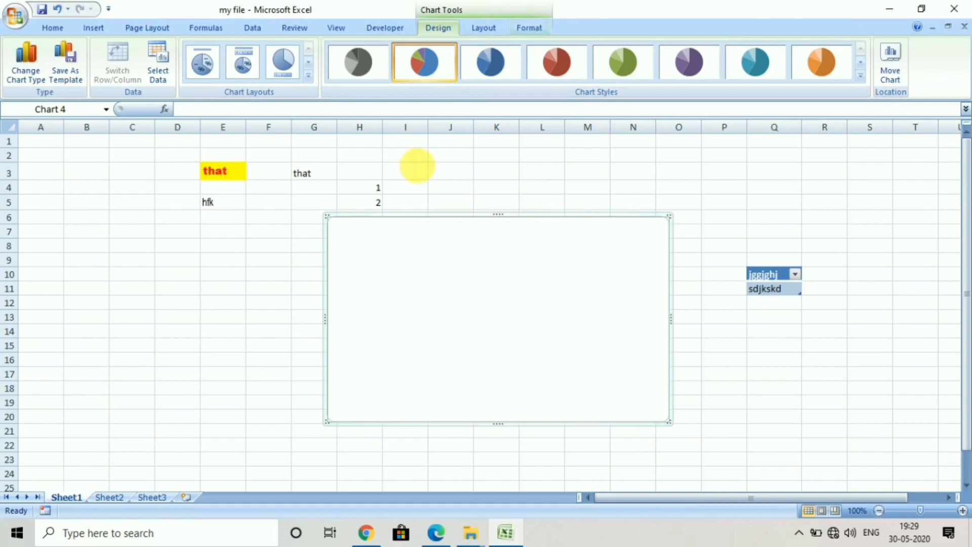
left_click(486, 175)
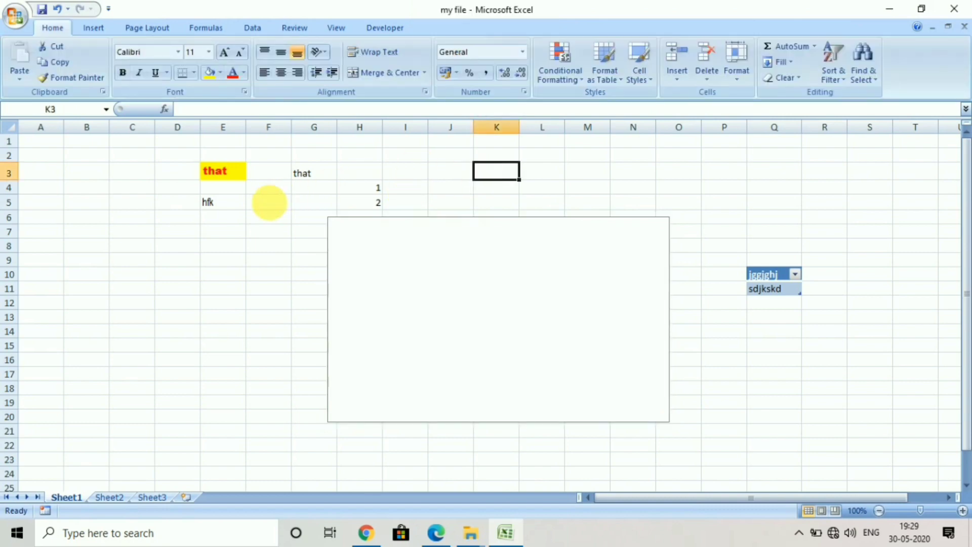
Step: Look through Sheet2 and Sheet3, add a new worksheet after Sheet3 and rename it "jhhkf"
left_click(117, 499)
left_click(153, 498)
left_click(186, 497)
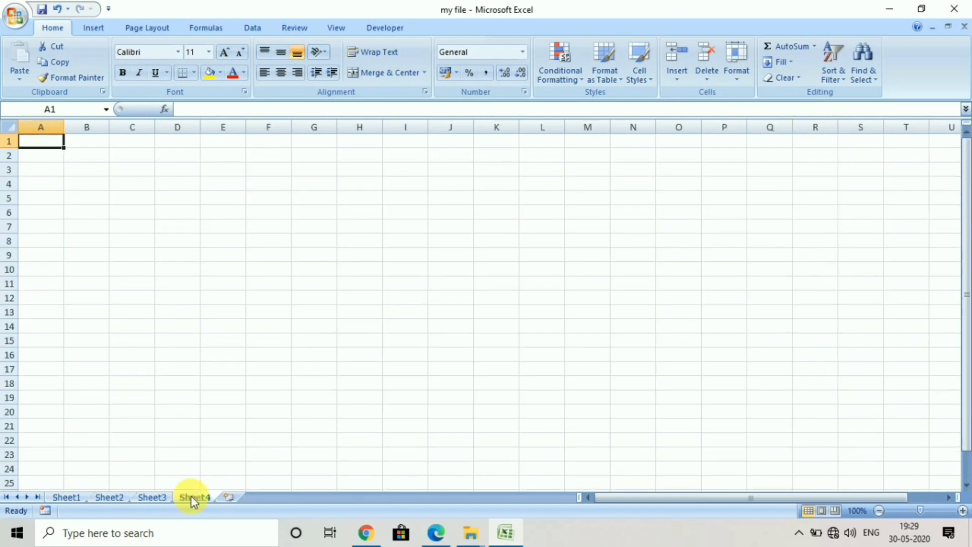
double_click(196, 498)
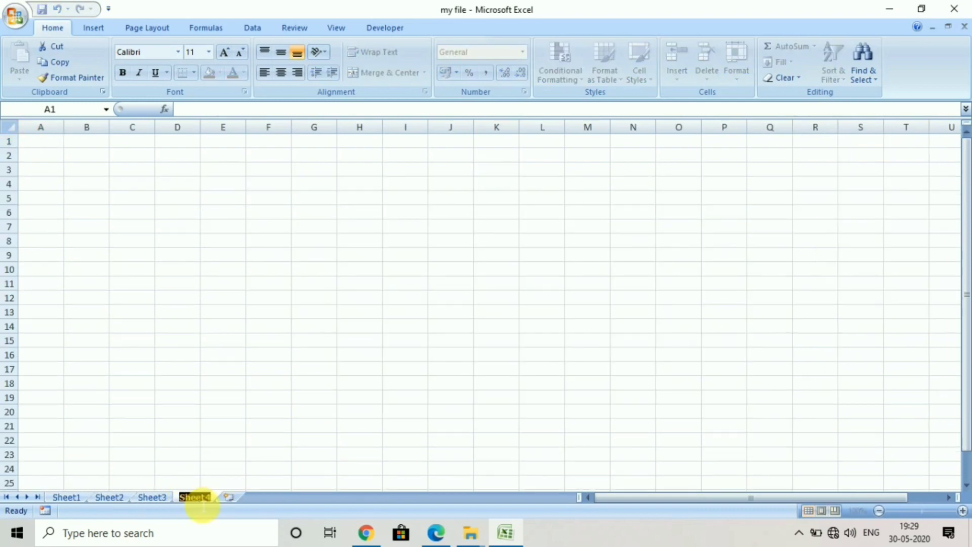
type("jhhkf")
key("Return")
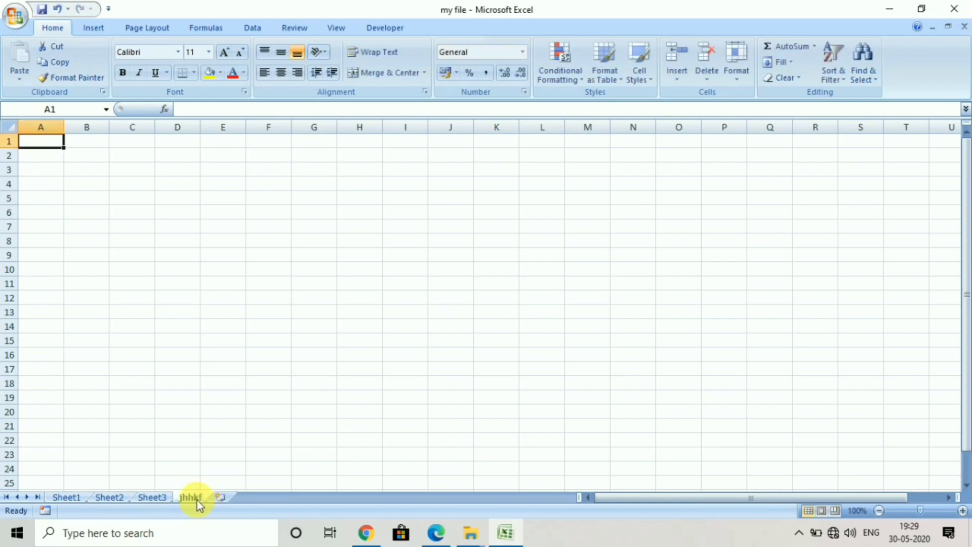
left_click(208, 483)
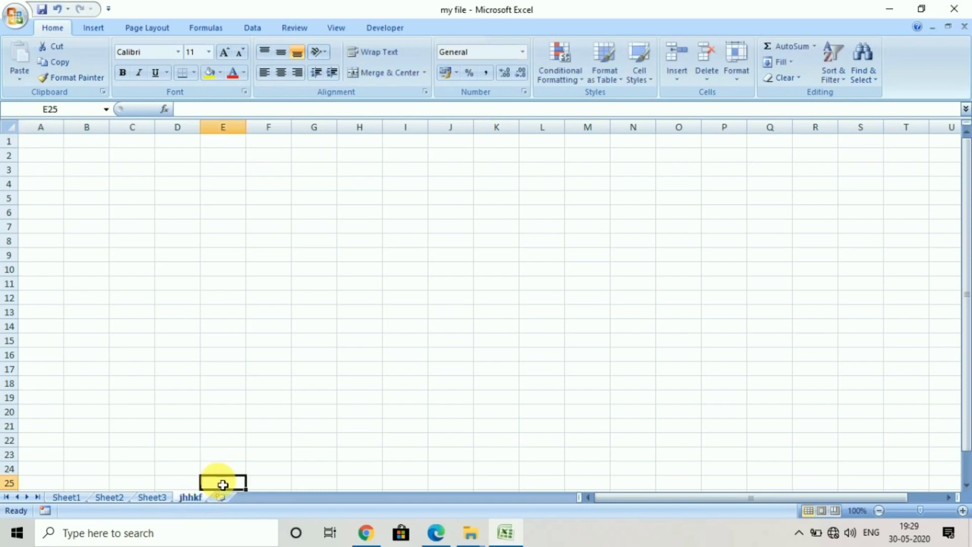
Step: Colour the tab of the jhhkf sheet light blue
right_click(193, 496)
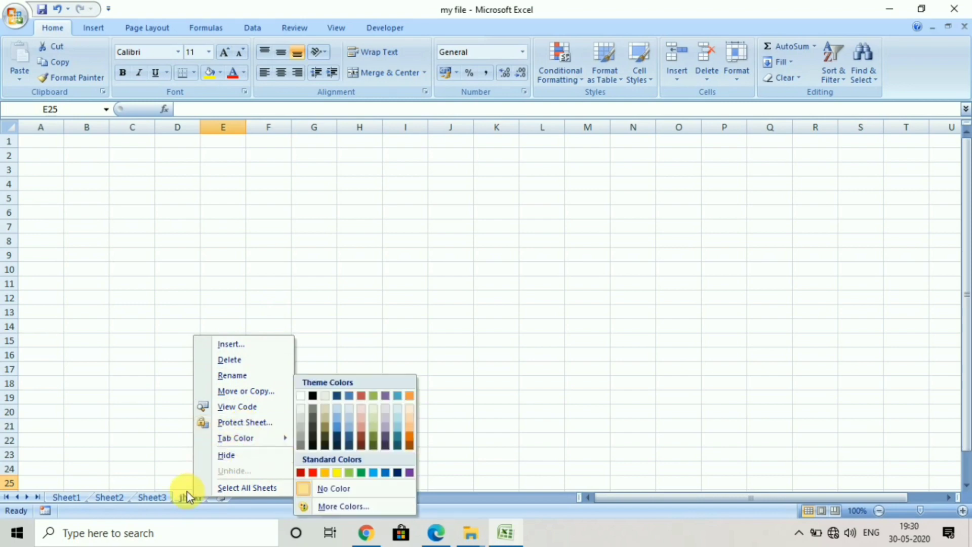
mouse_move(256, 438)
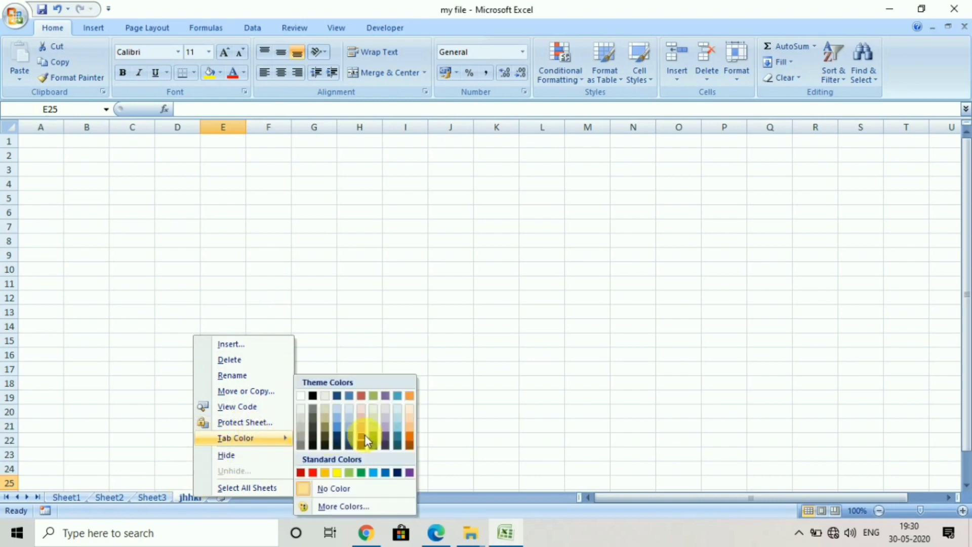
left_click(375, 478)
left_click(266, 371)
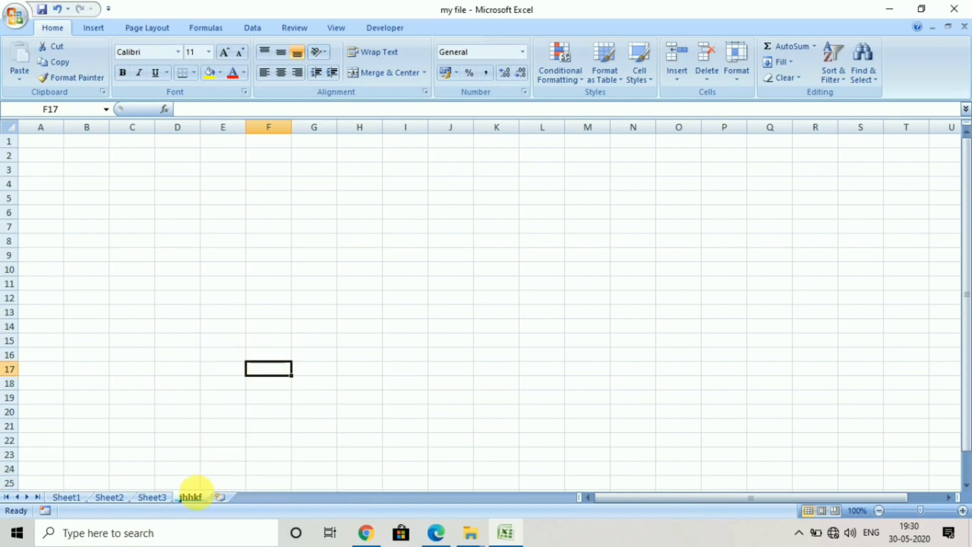
Step: View the jhhkf sheet in Page Layout and Page Break Preview, and return it to Normal view
left_click(821, 511)
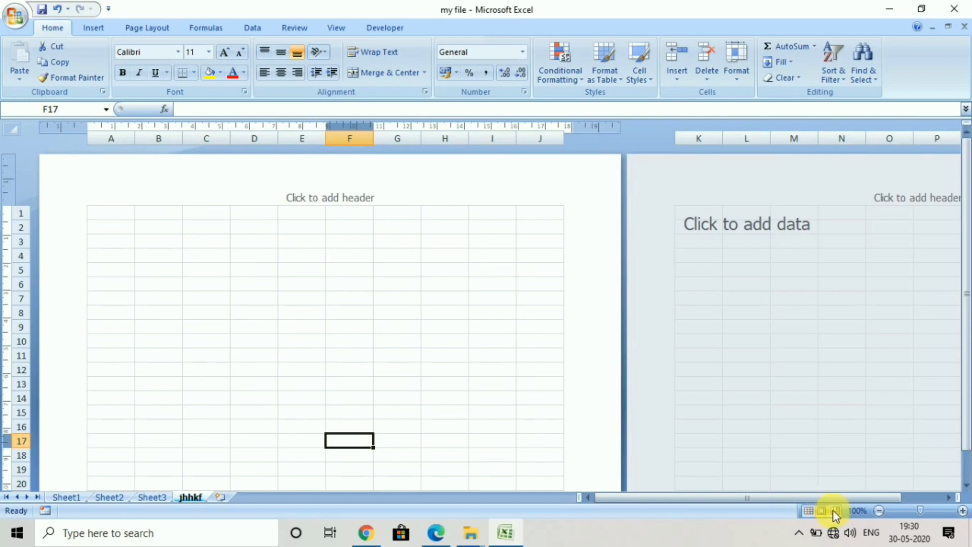
left_click(835, 512)
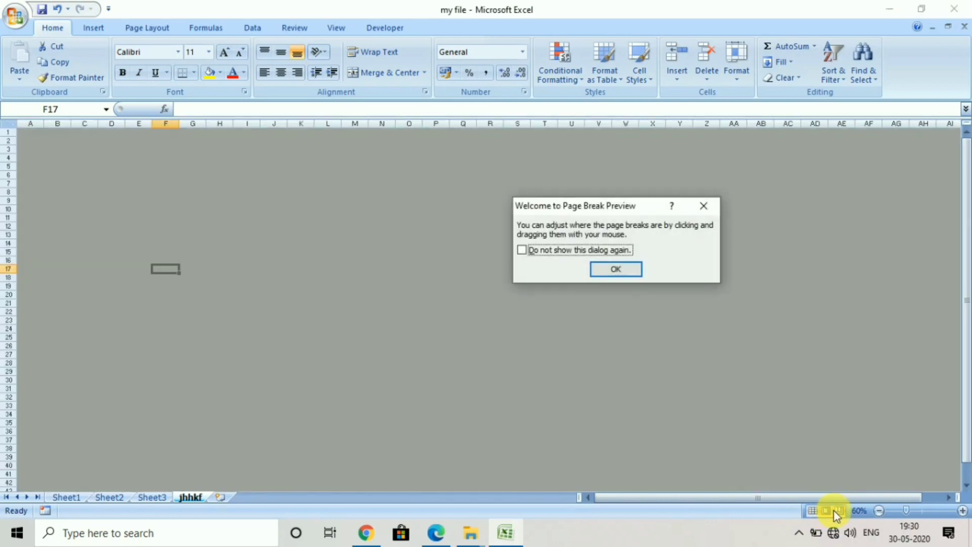
left_click(626, 267)
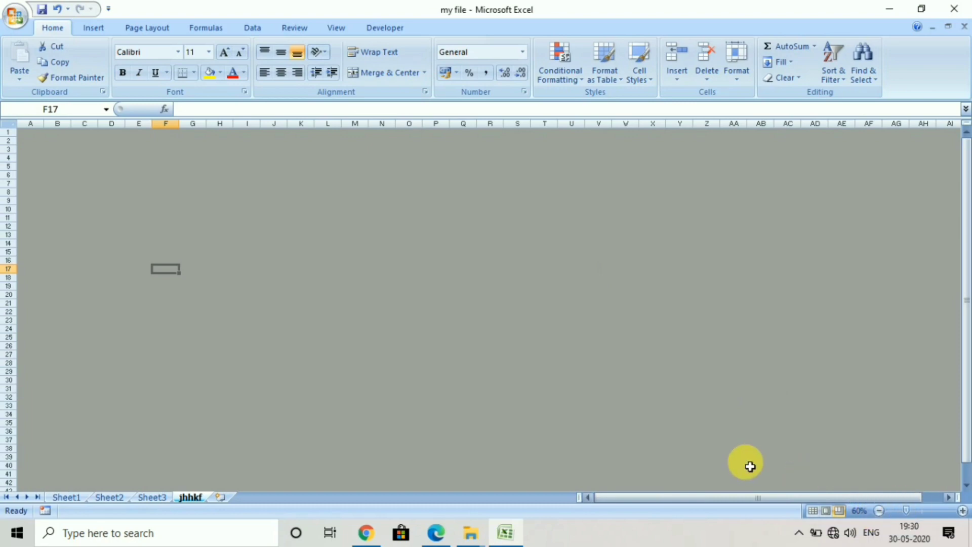
left_click(407, 363)
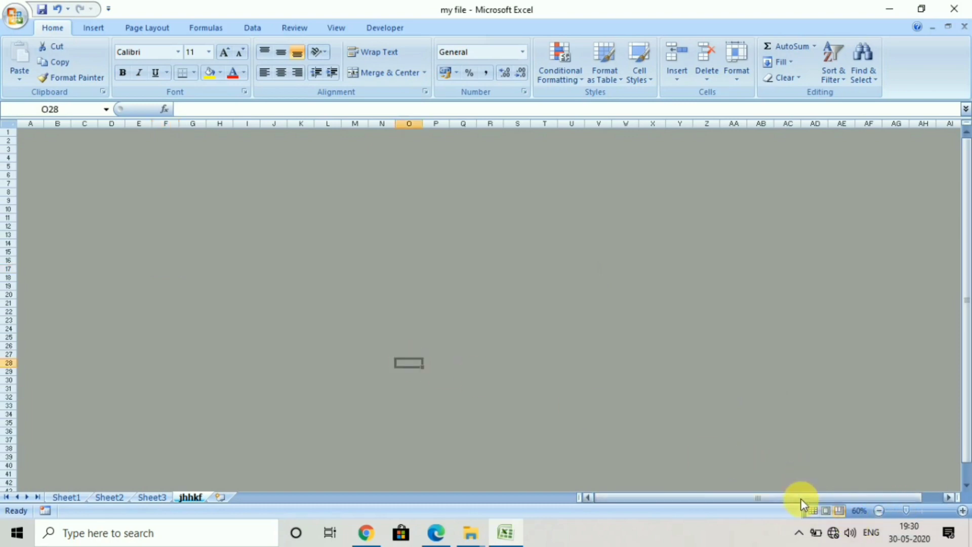
left_click(812, 511)
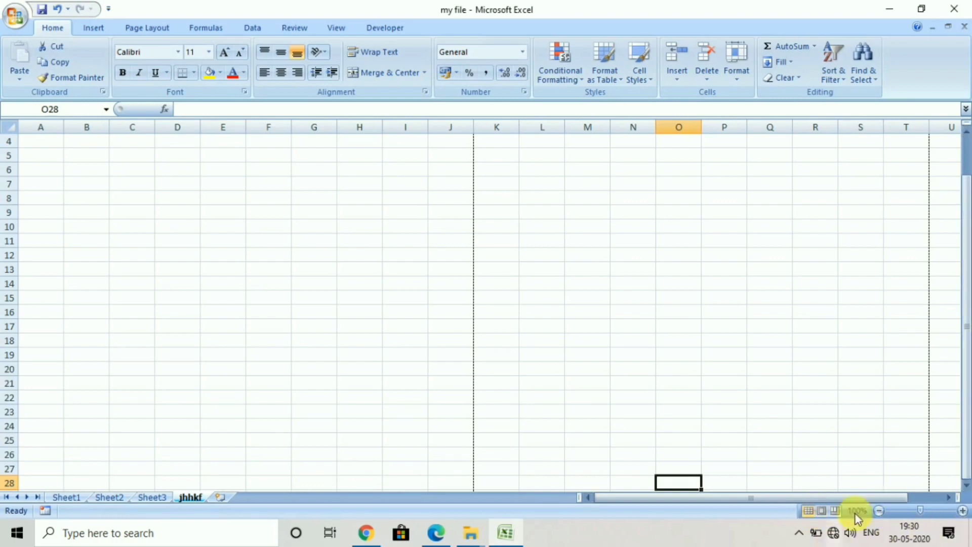
left_click_drag(963, 326, 967, 286)
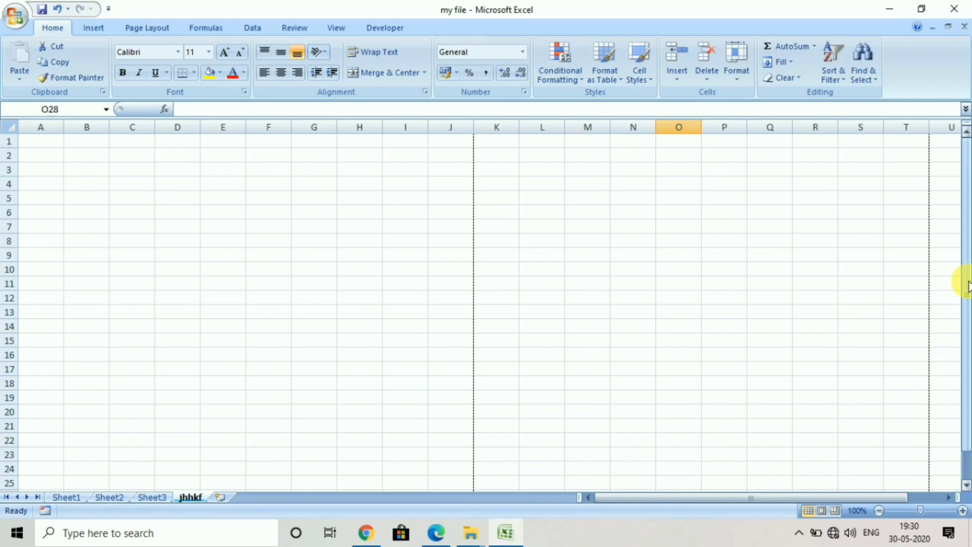
scroll(330, 141, "right", 6)
scroll(329, 140, "left", 4)
scroll(330, 141, "left", 4)
left_click(312, 281)
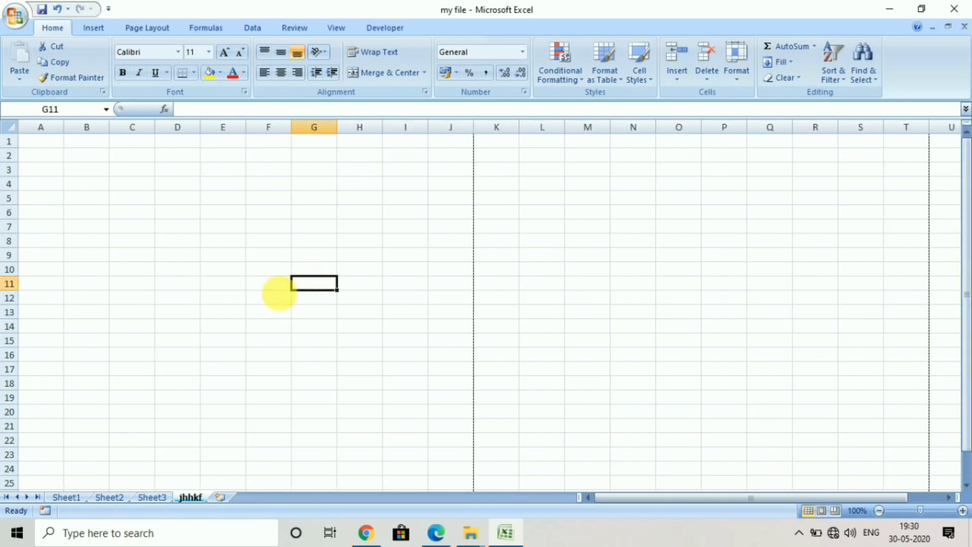
Step: On Sheet1, enter a person's first name in A7 and the value 10 in B7
left_click(68, 496)
left_click(100, 288)
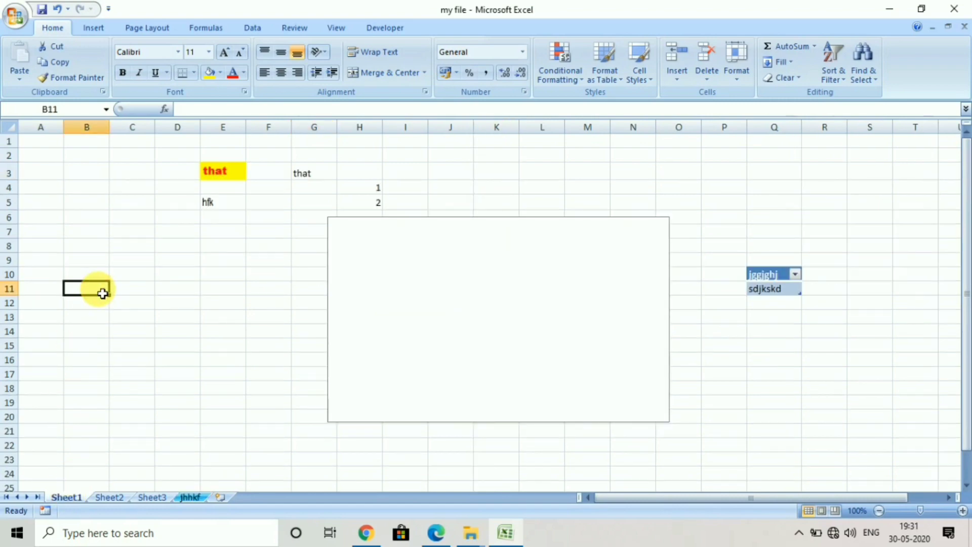
left_click(54, 232)
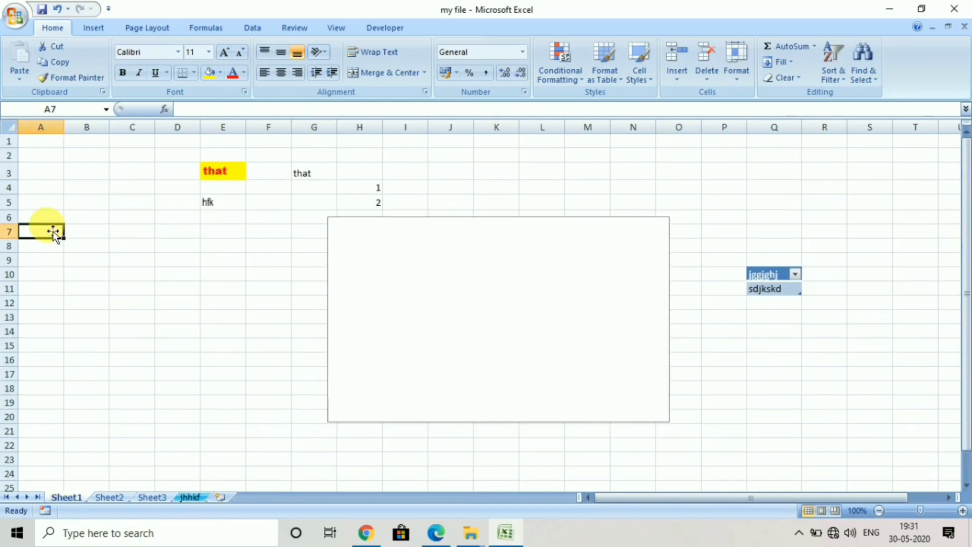
type("ram")
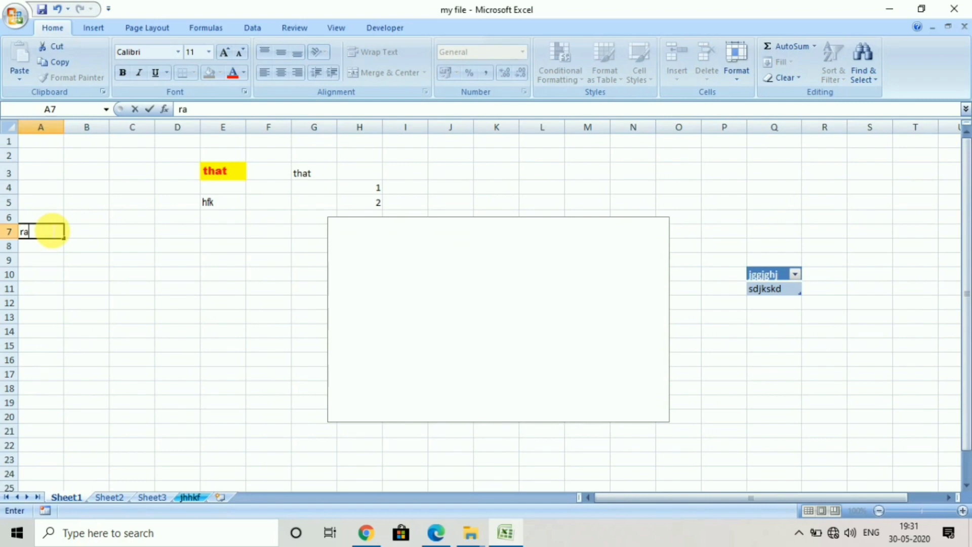
key("Tab")
type("10")
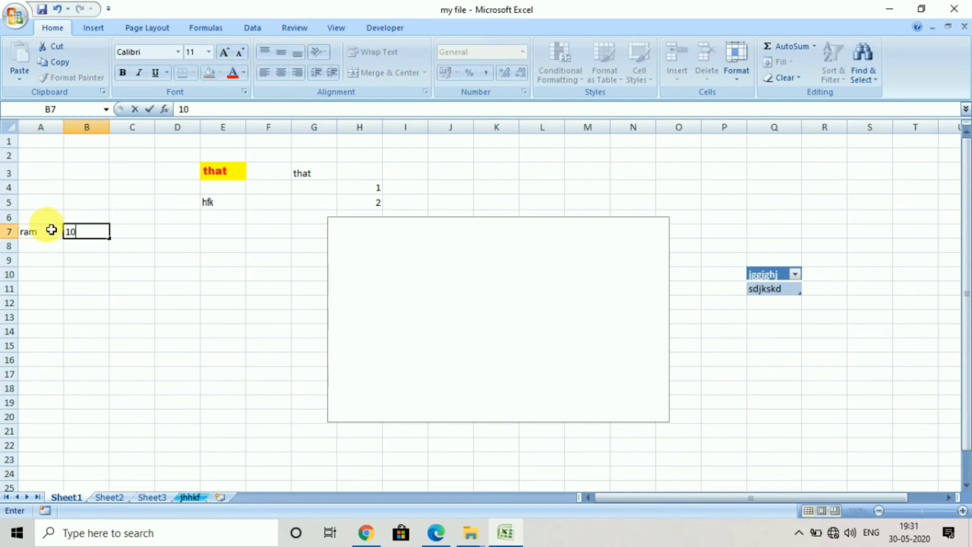
key("Return")
Step: Enter two more first names in A8 and A9, with 20 in B8 and 30 in B9
type("shaym")
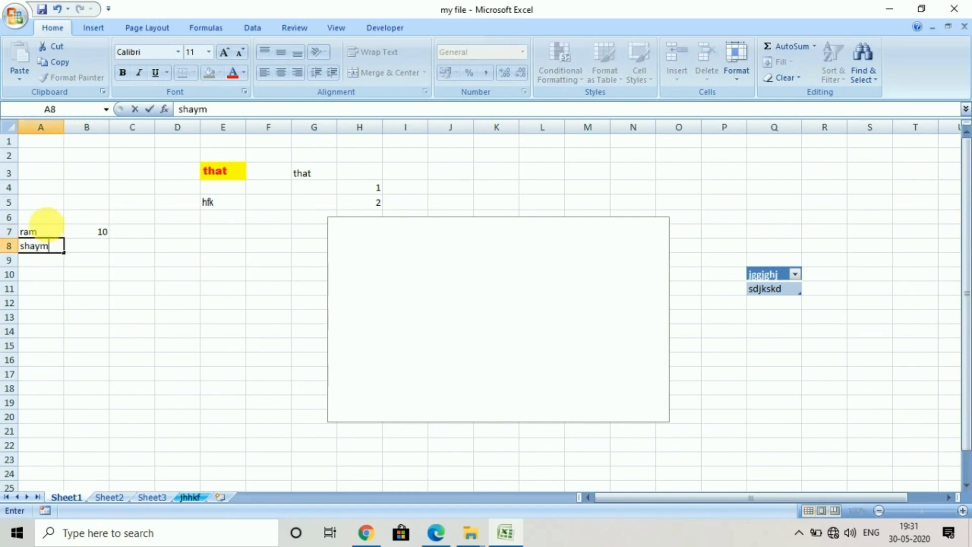
key("Tab")
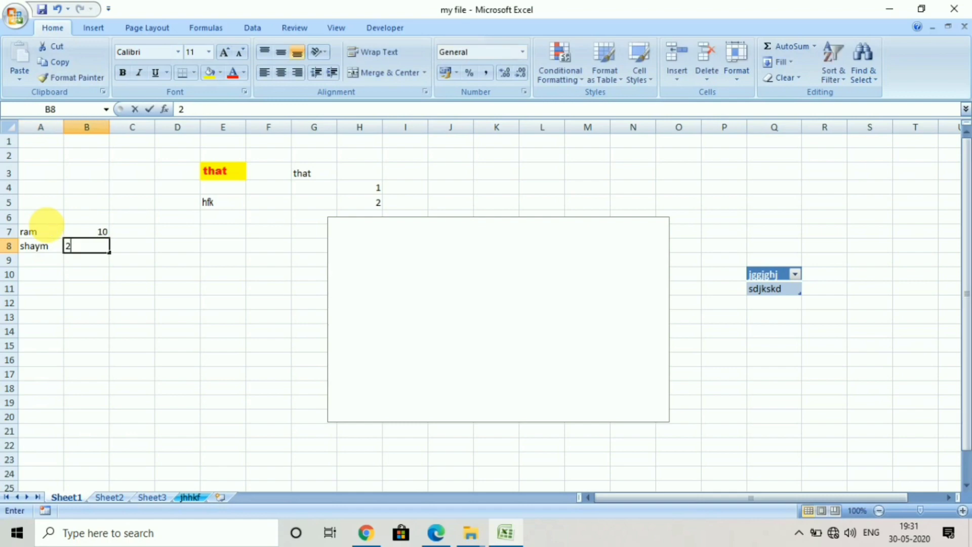
type("20")
key("Return")
type("ravi")
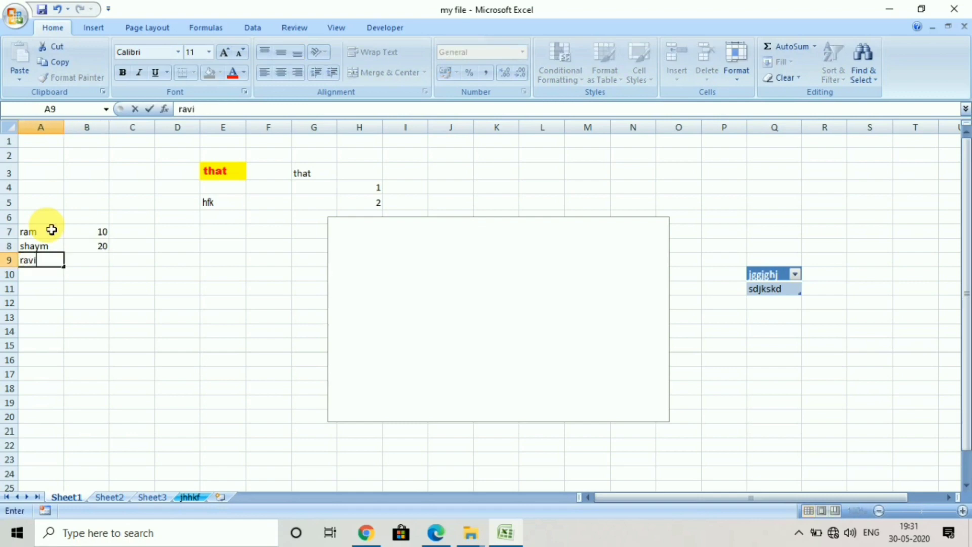
key("Tab")
type("30")
key("Return")
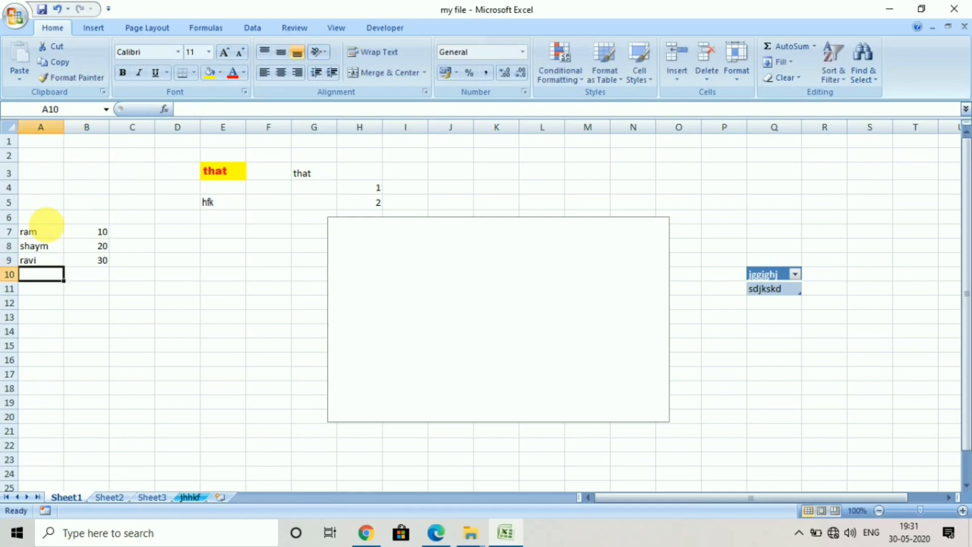
Step: Add up the three values in cell B10 with the formula =B7+B8+B9
left_click(87, 277)
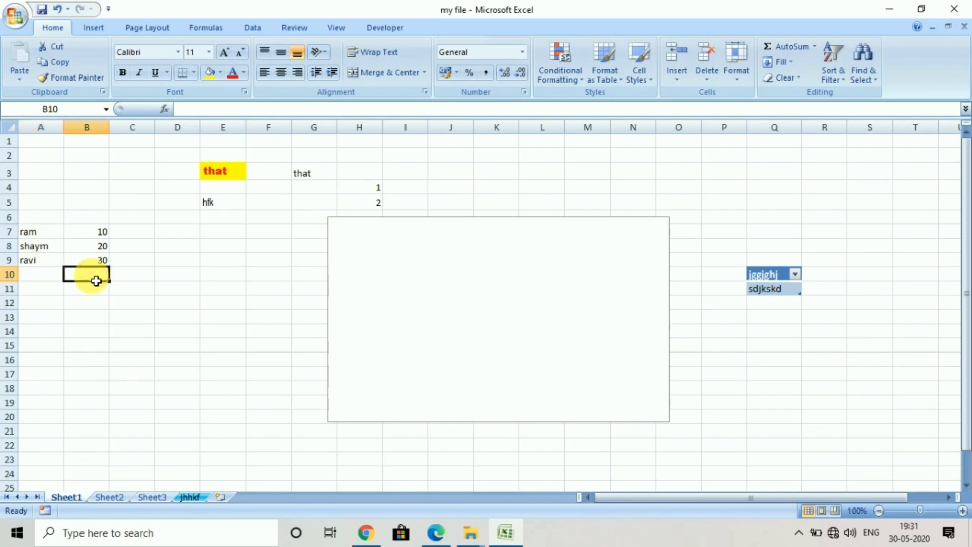
type("=")
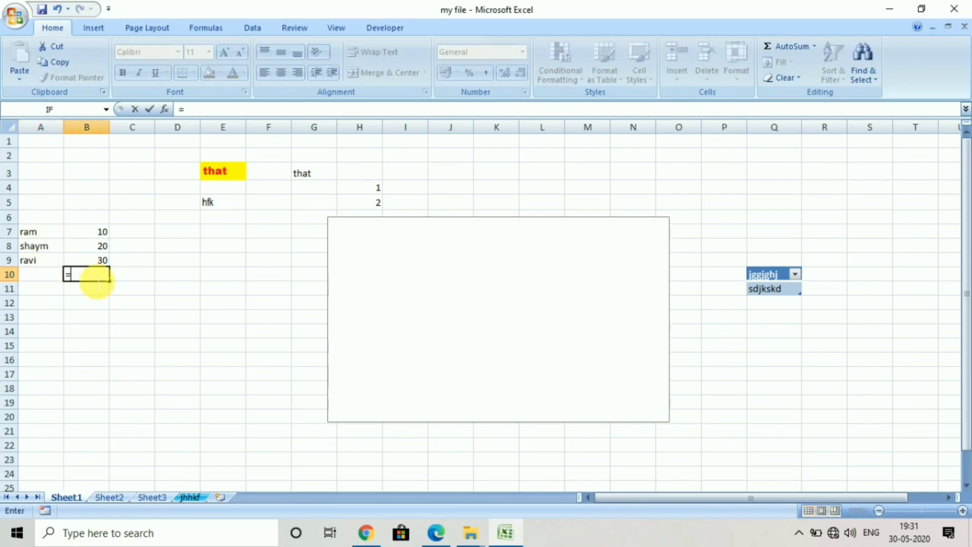
left_click(102, 234)
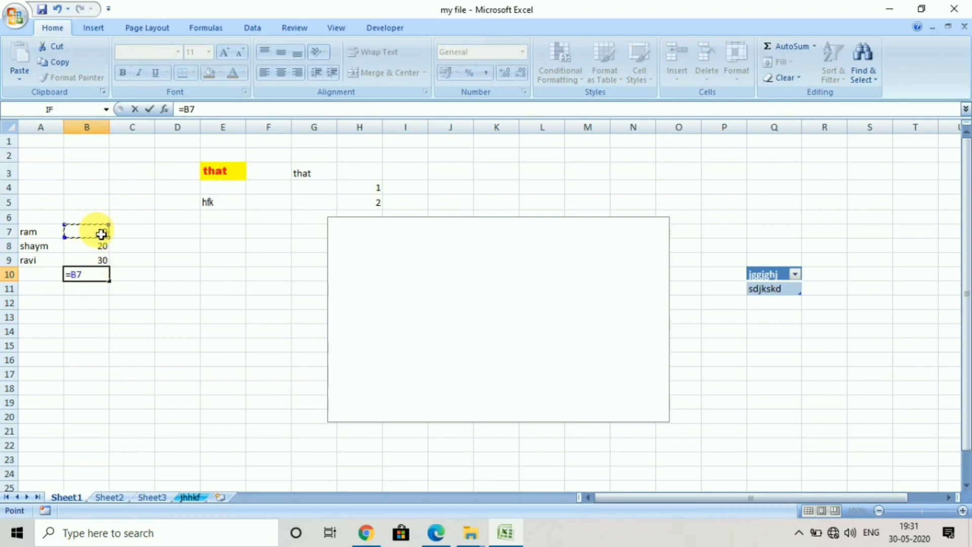
type("+")
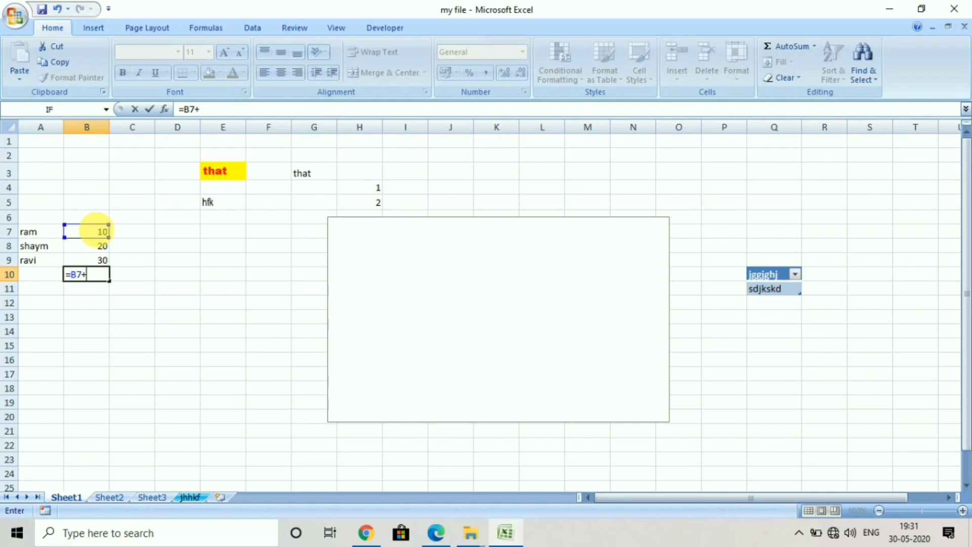
left_click(100, 248)
type("+")
left_click(92, 263)
key("Return")
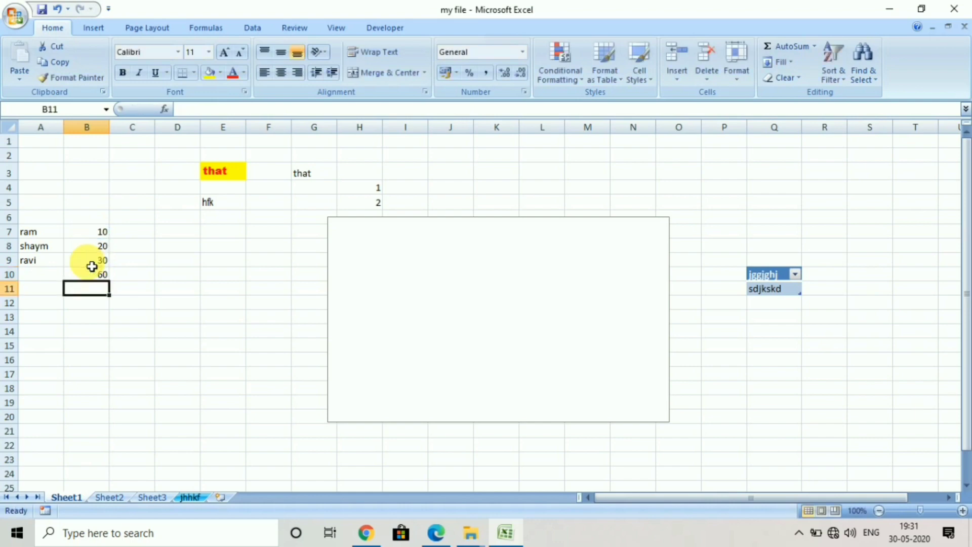
left_click(149, 259)
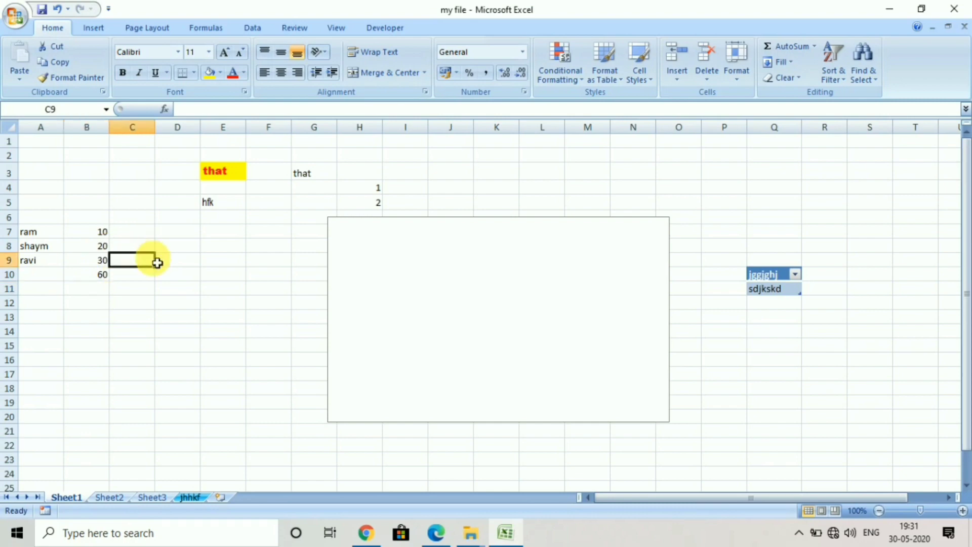
Step: Check the status bar calculations for B7:B9, and insert a 2-D clustered column chart from the range A7:B10
left_click_drag(100, 233, 99, 267)
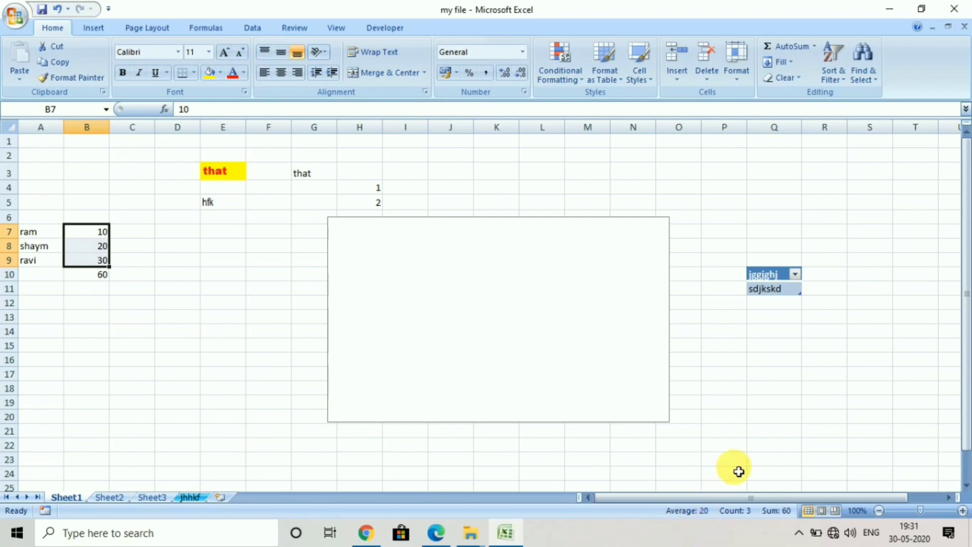
left_click(190, 307)
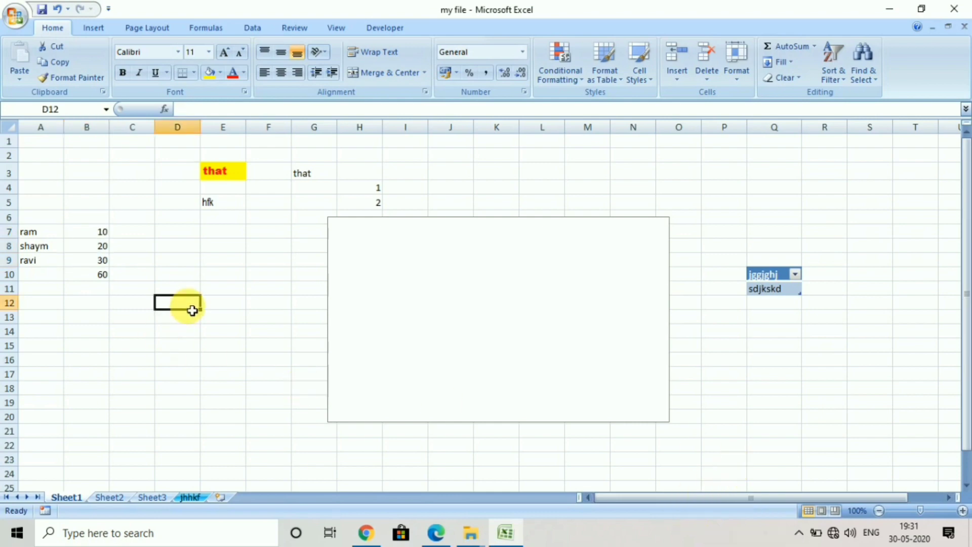
left_click_drag(43, 236, 98, 278)
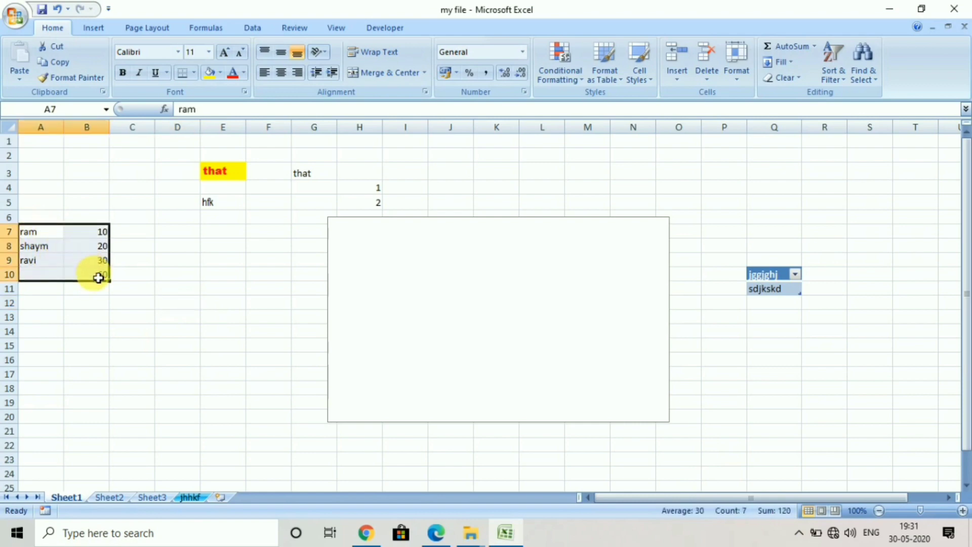
left_click(94, 27)
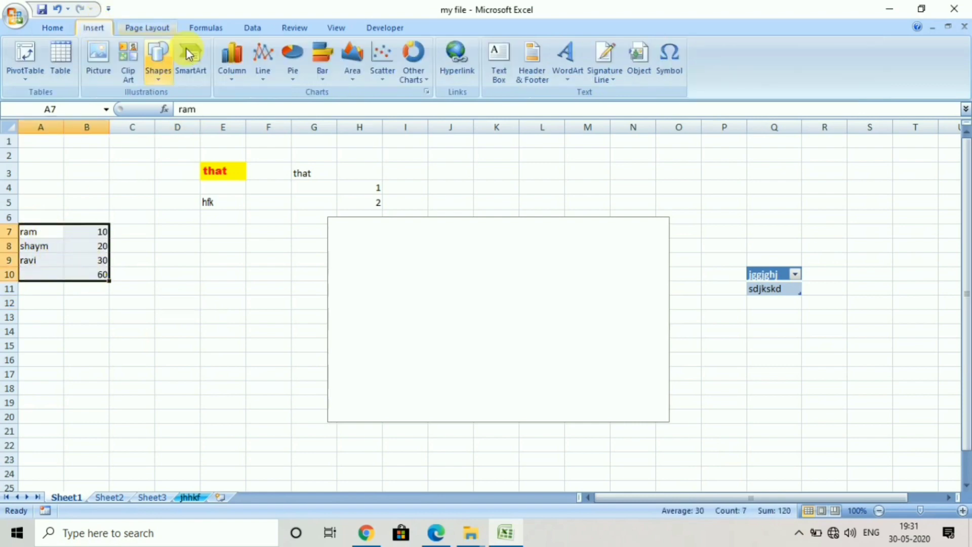
left_click(233, 53)
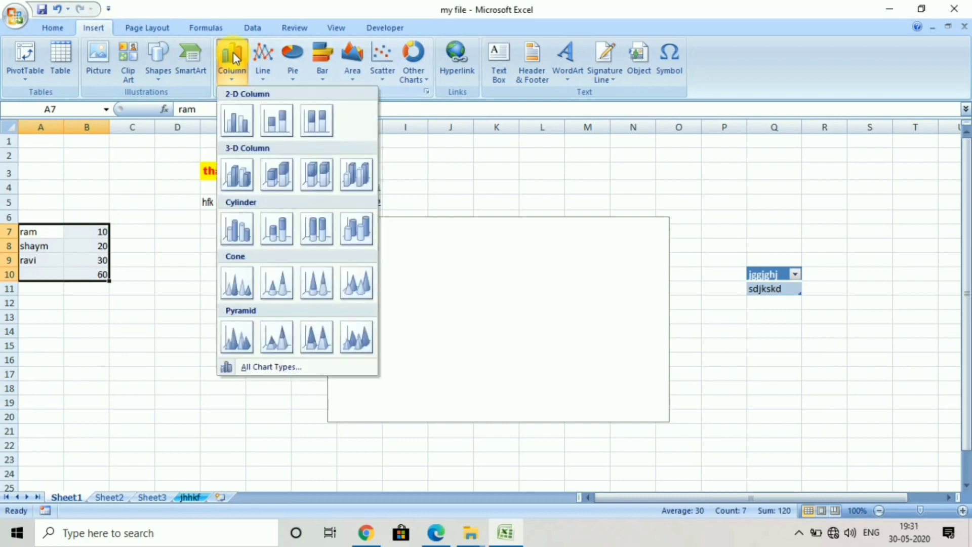
left_click(236, 119)
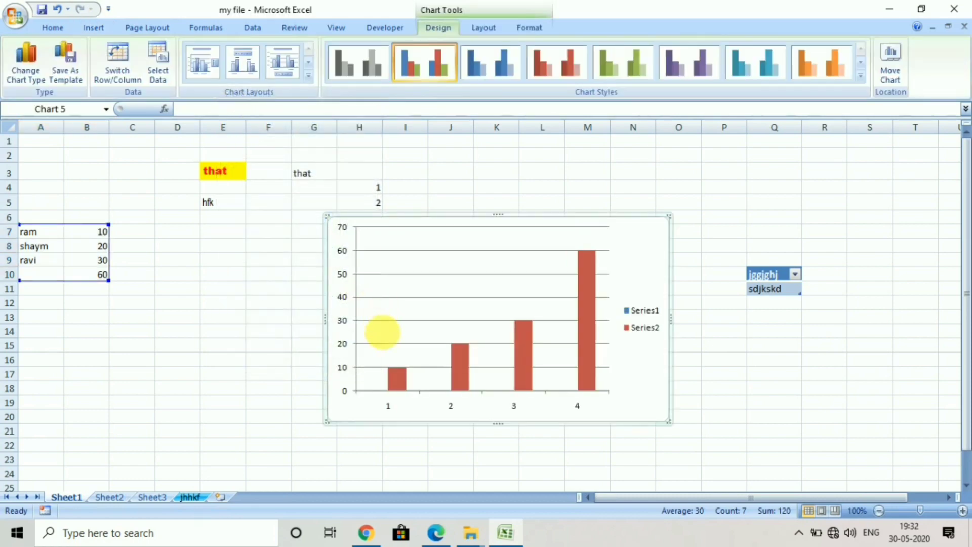
Step: Shrink the source range of the chart's red data series to B7:B9 and return to the name cells in column A
left_click(596, 355)
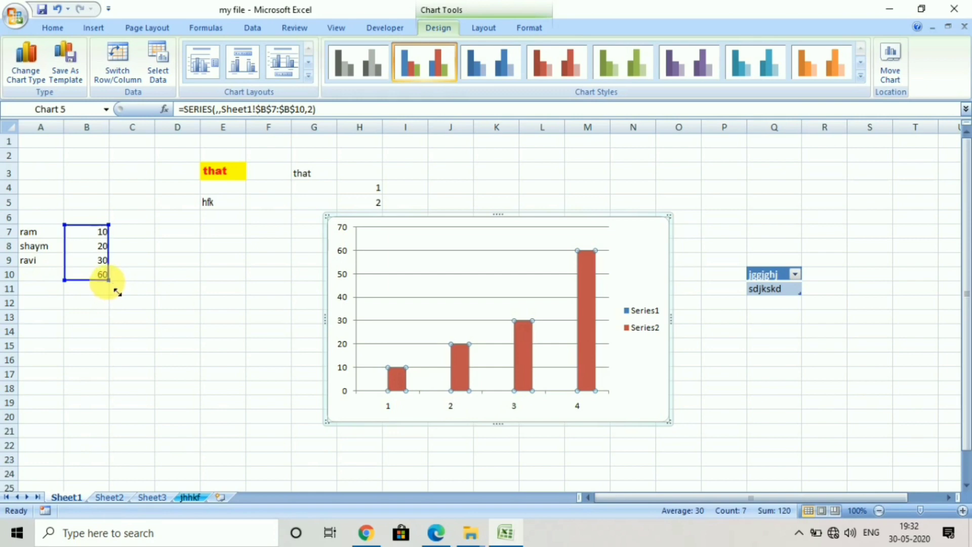
left_click_drag(118, 292, 111, 274)
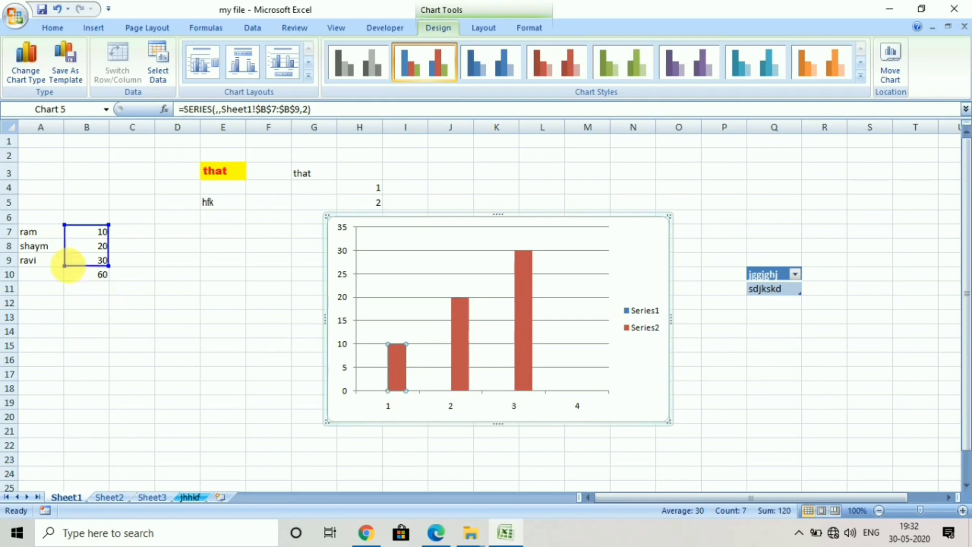
left_click(56, 236)
left_click(49, 248)
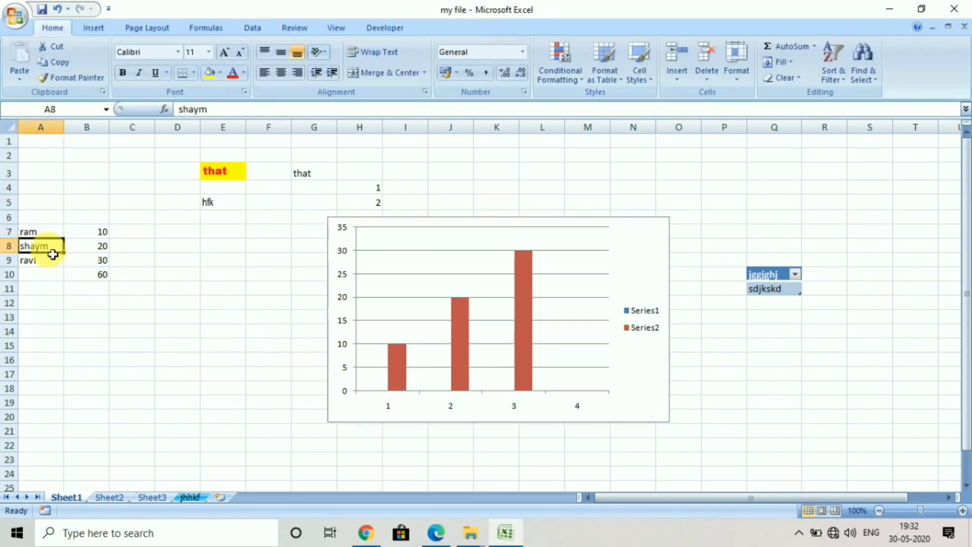
left_click(47, 265)
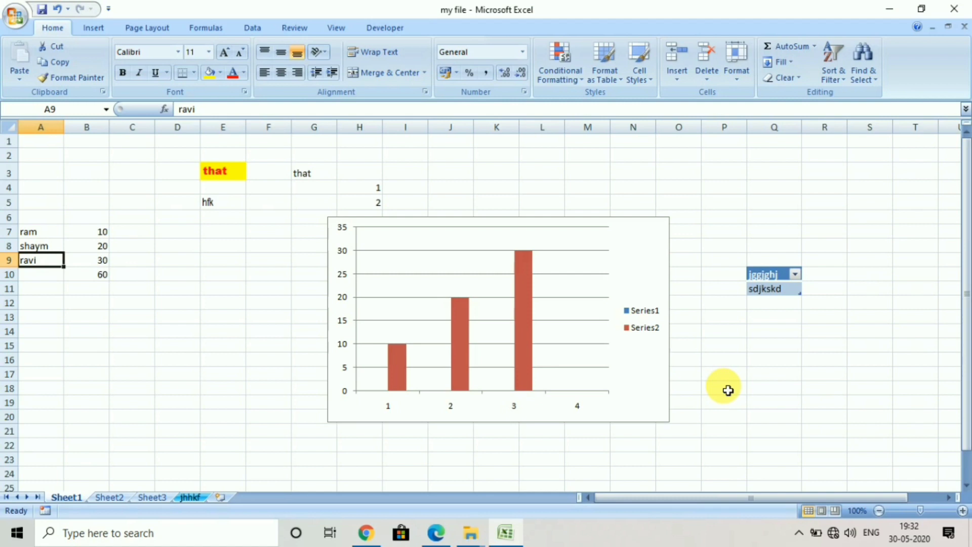
Step: Close the workbook "my file"
left_click(955, 7)
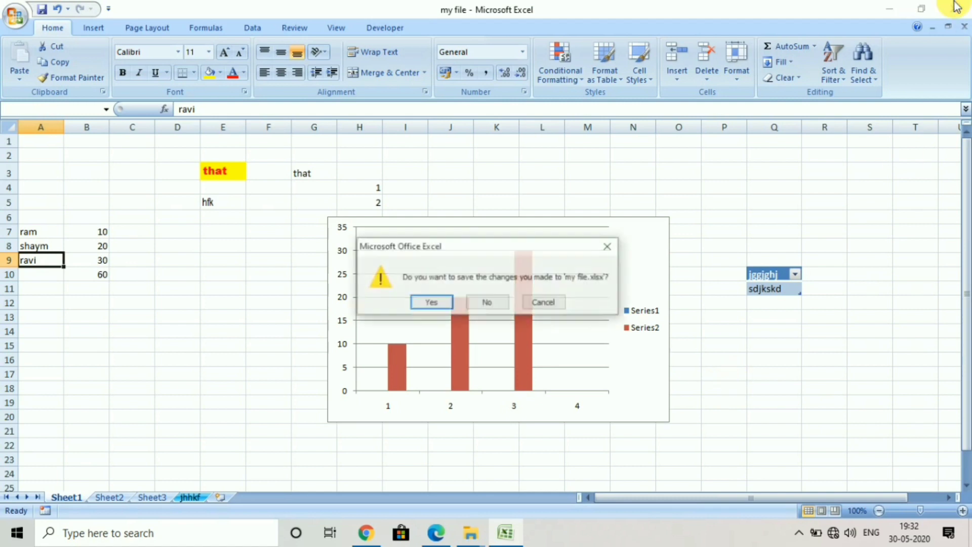